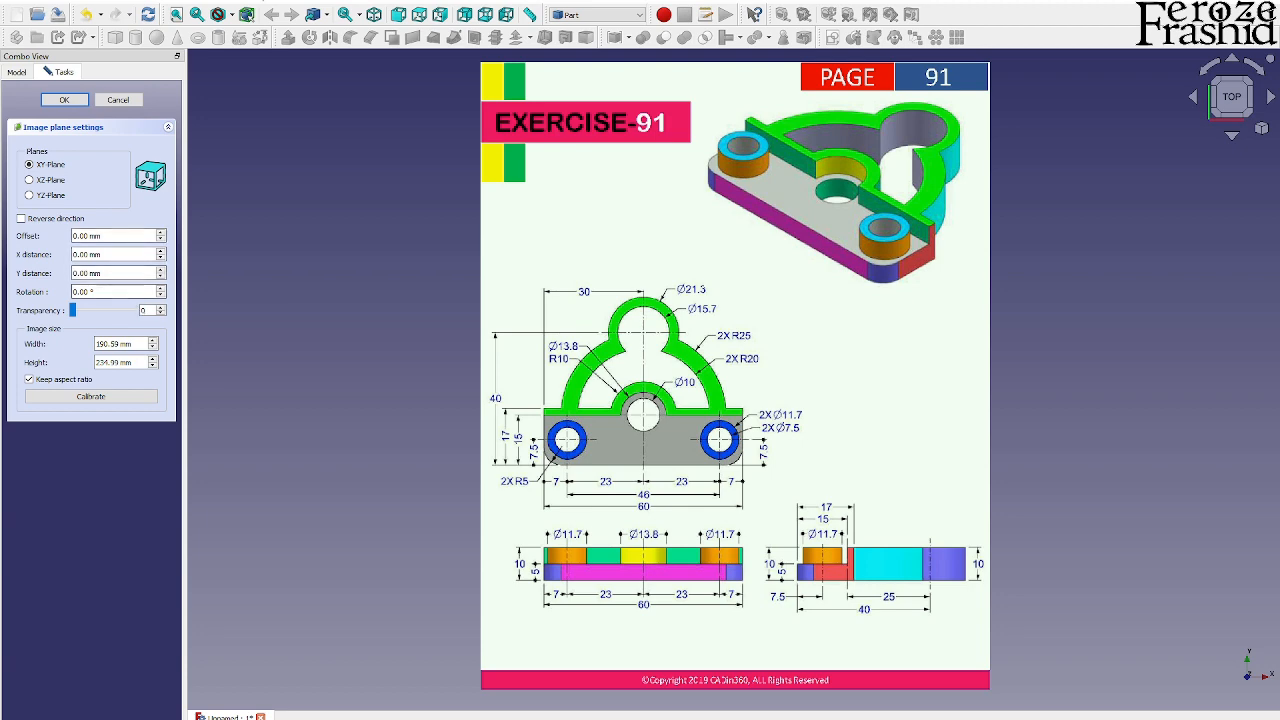
Step: Set the drawing image's transparency to 50 and calibrate its scale by setting the front view's overall width to 60 mm
type("50")
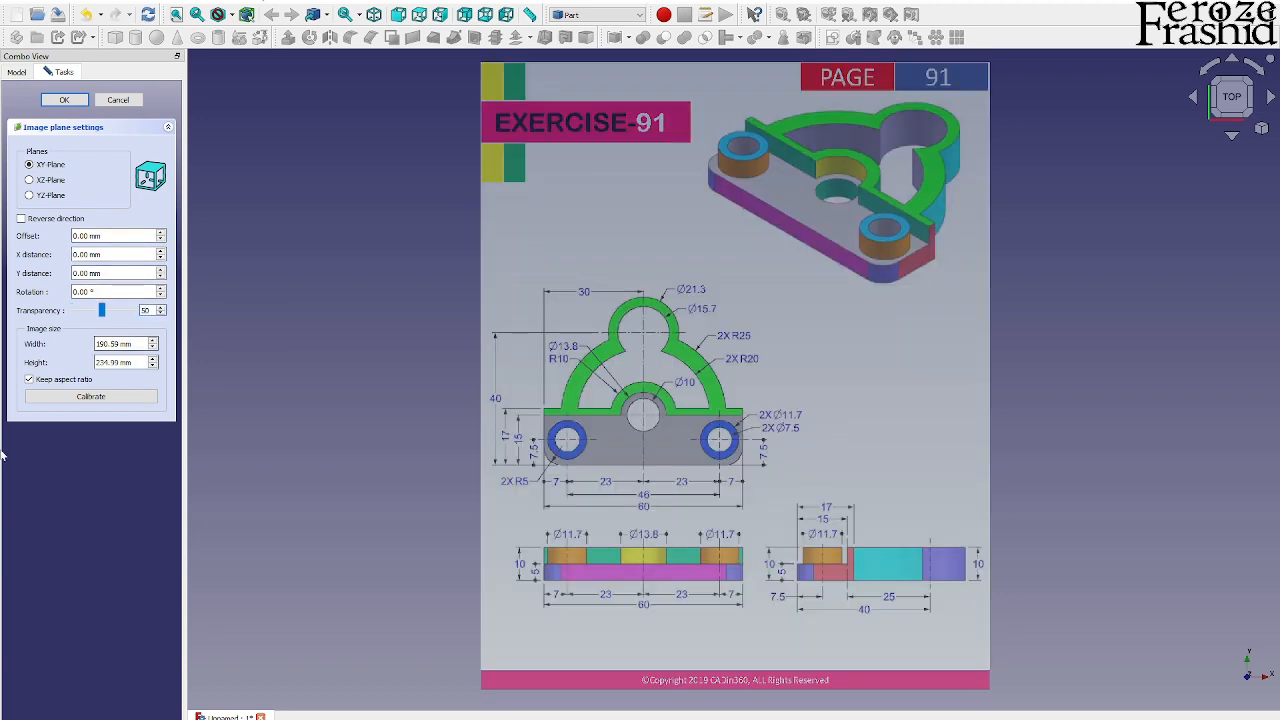
left_click(76, 397)
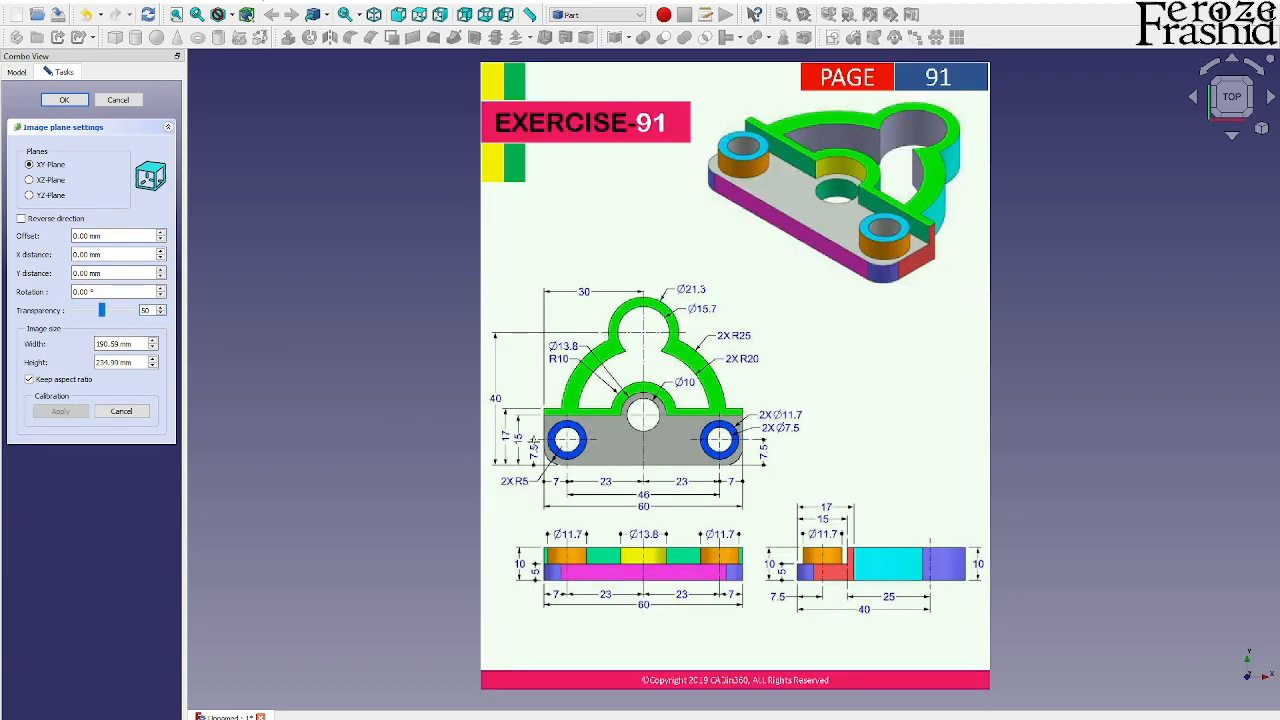
scroll(571, 598, "up", 6)
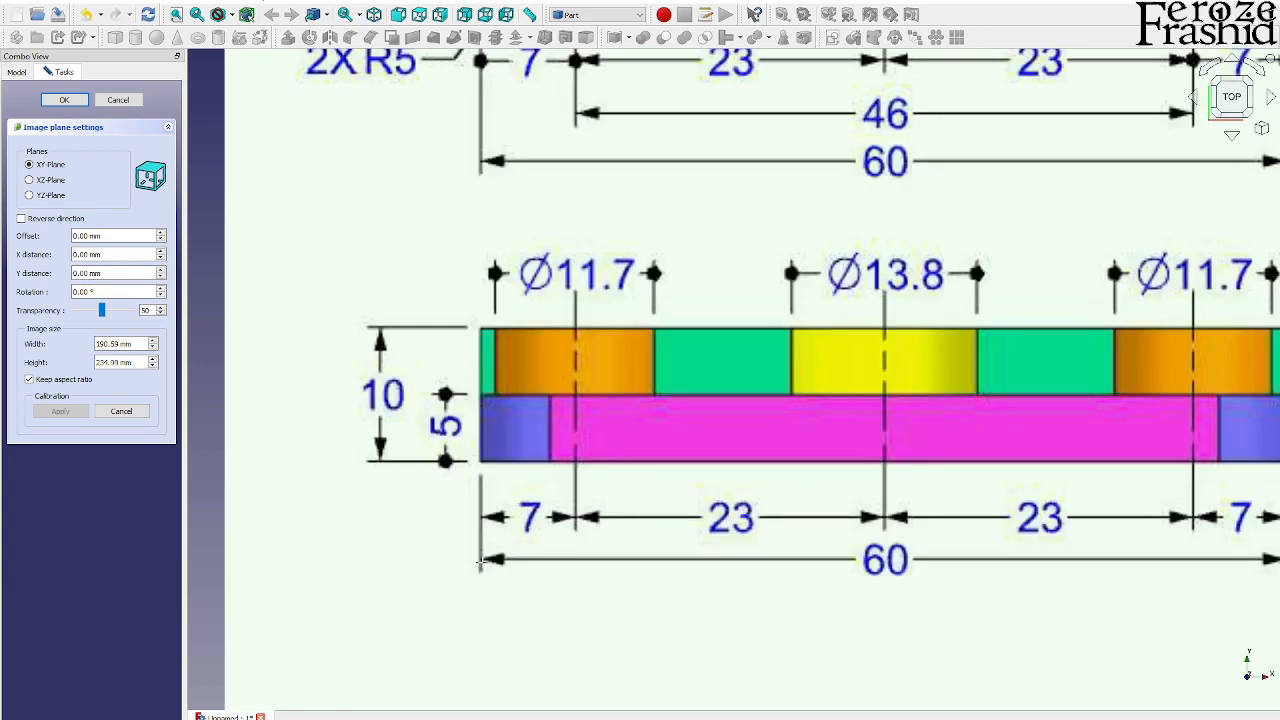
left_click(480, 560)
scroll(480, 560, "down", 4)
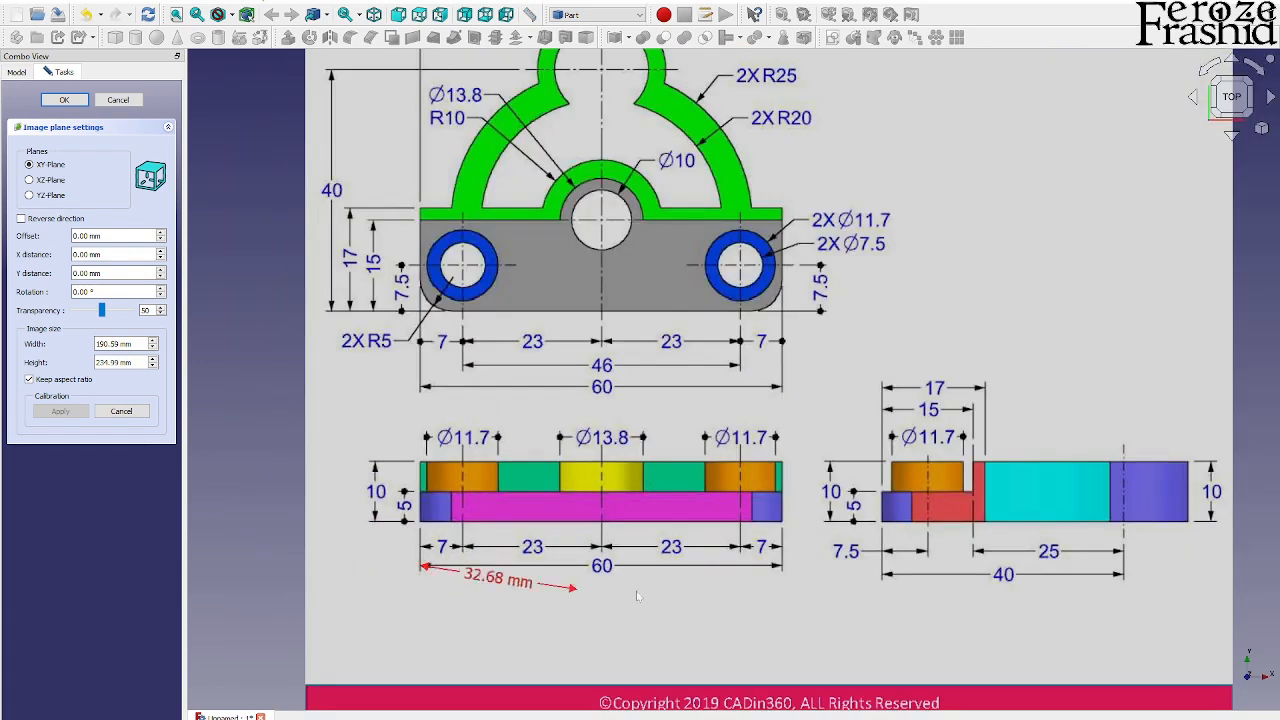
scroll(745, 565, "up", 5)
left_click(898, 544)
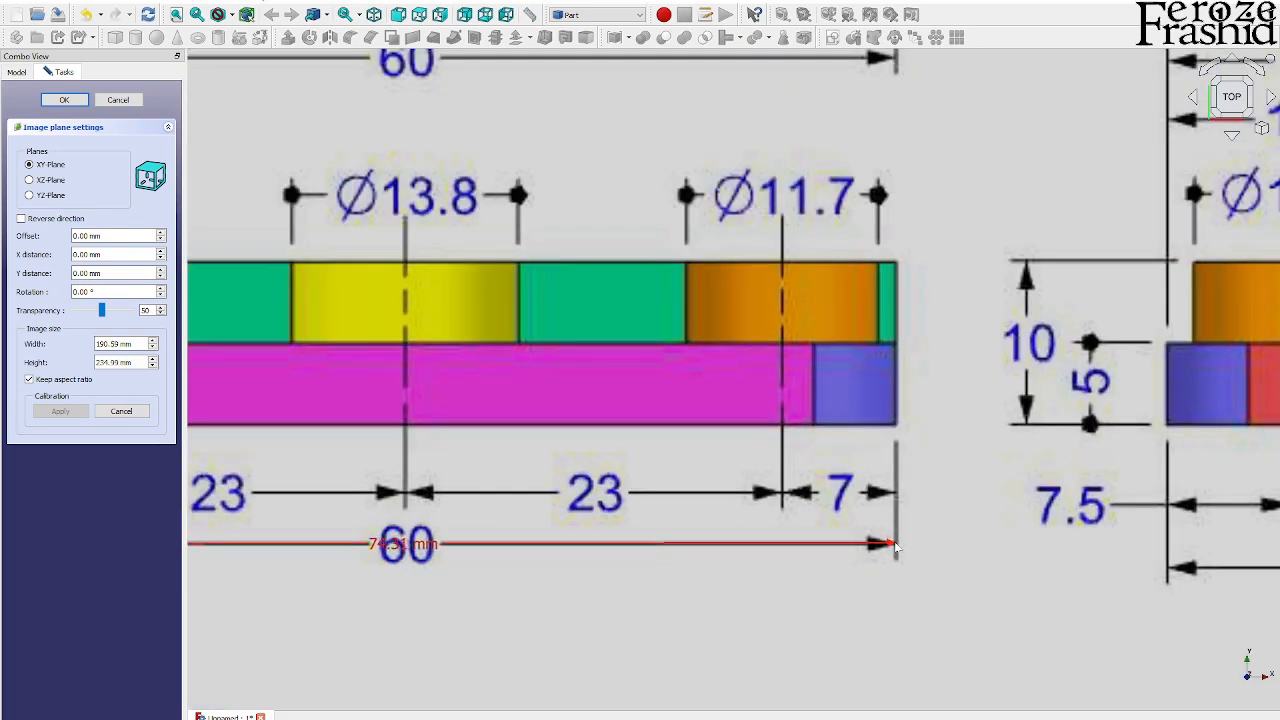
type("60")
key("Return")
scroll(897, 545, "down", 6)
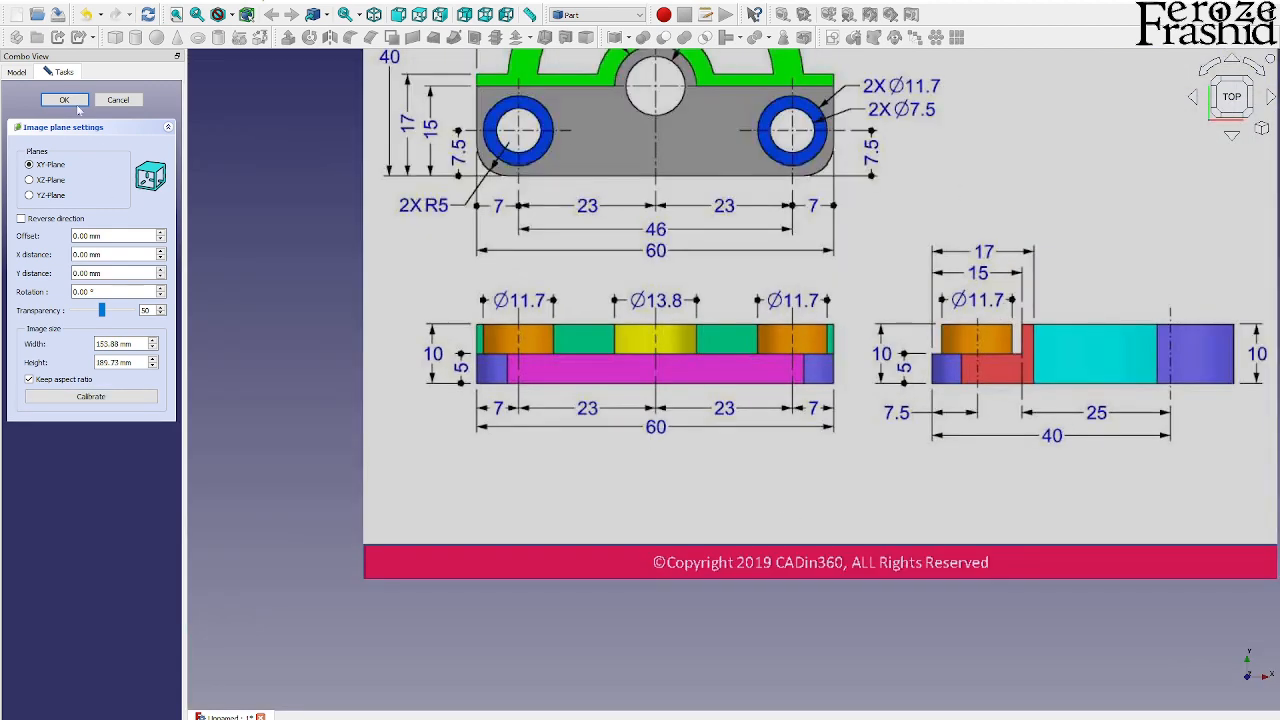
left_click(64, 100)
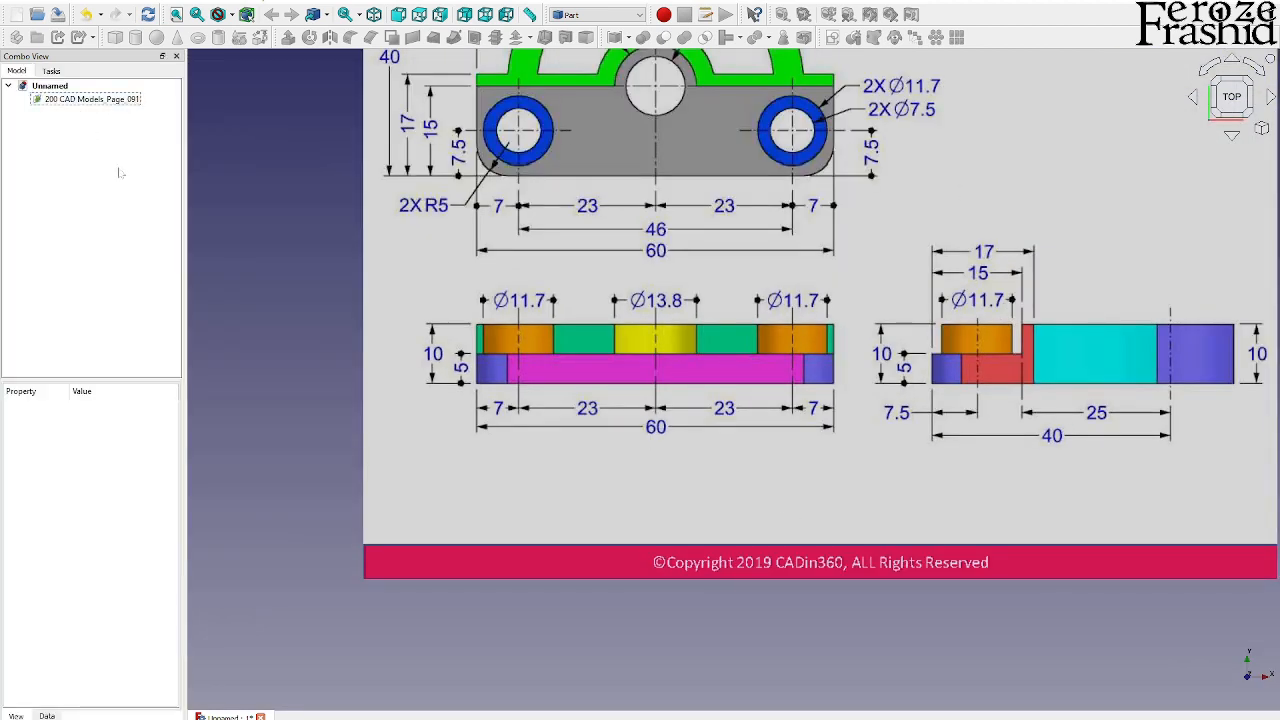
Step: Examine the isometric view and the dimensioned views on the Exercise-91 drawing
scroll(590, 466, "down", 3)
scroll(590, 466, "up", 2)
scroll(590, 466, "down", 2)
scroll(590, 466, "down", 1)
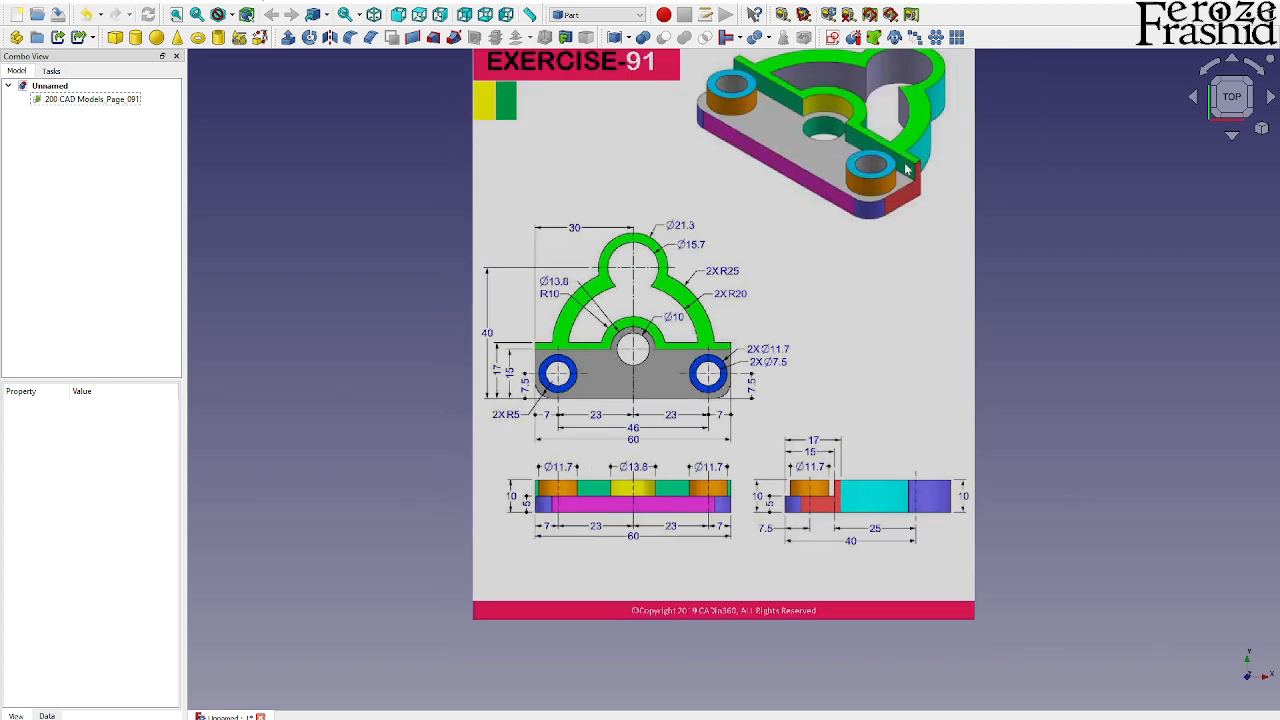
scroll(808, 330, "down", 2)
scroll(813, 195, "up", 3)
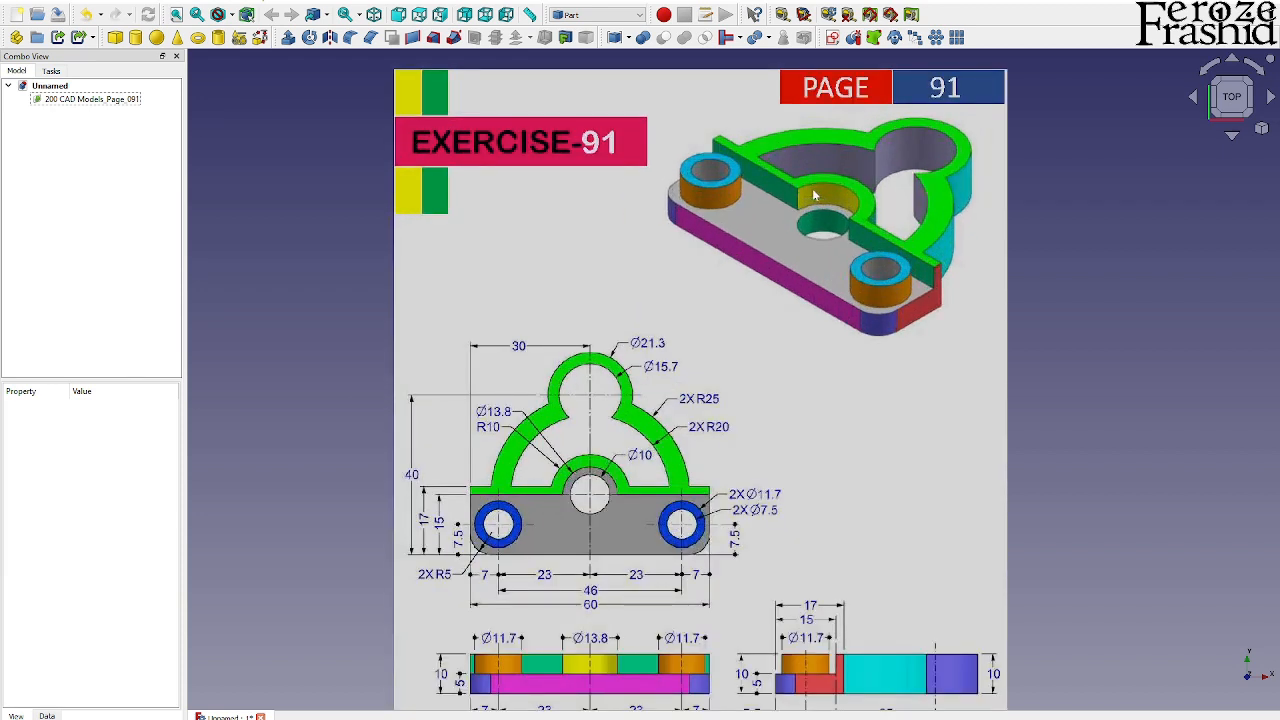
scroll(812, 188, "down", 3)
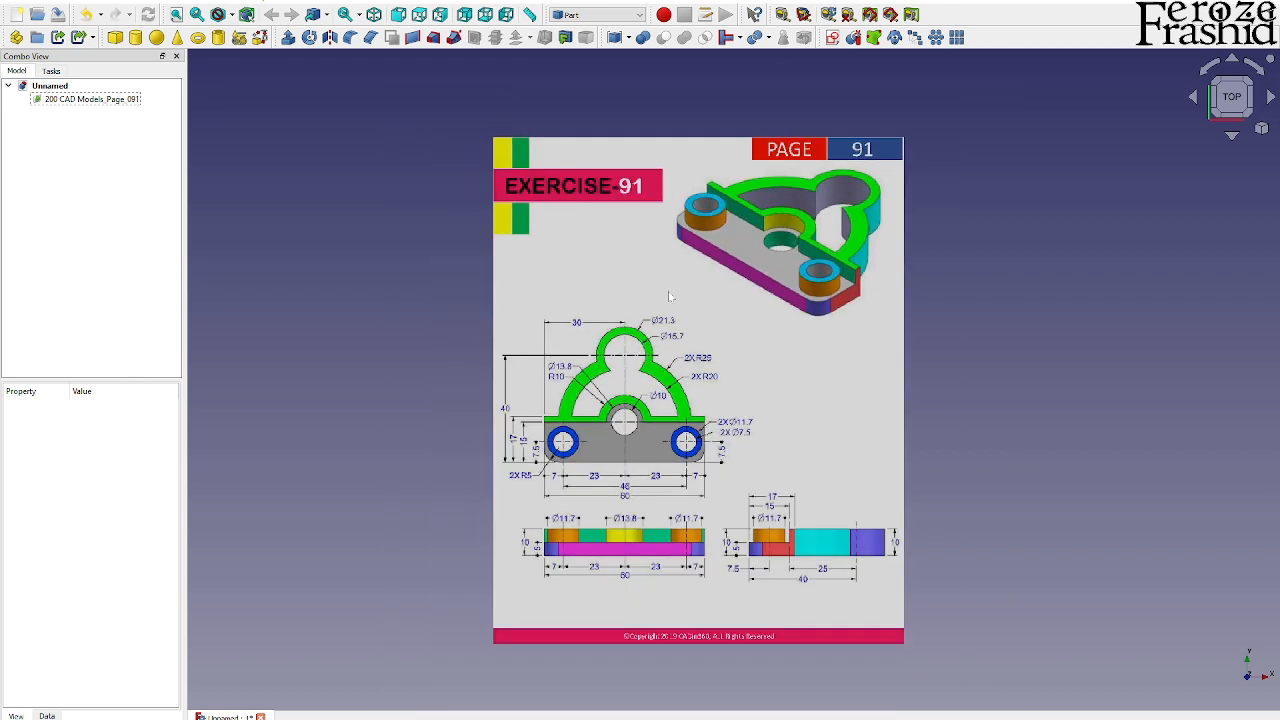
Step: Transform the drawing image so the centre of the plan view's Ø10 hole sits on the origin
double_click(100, 100)
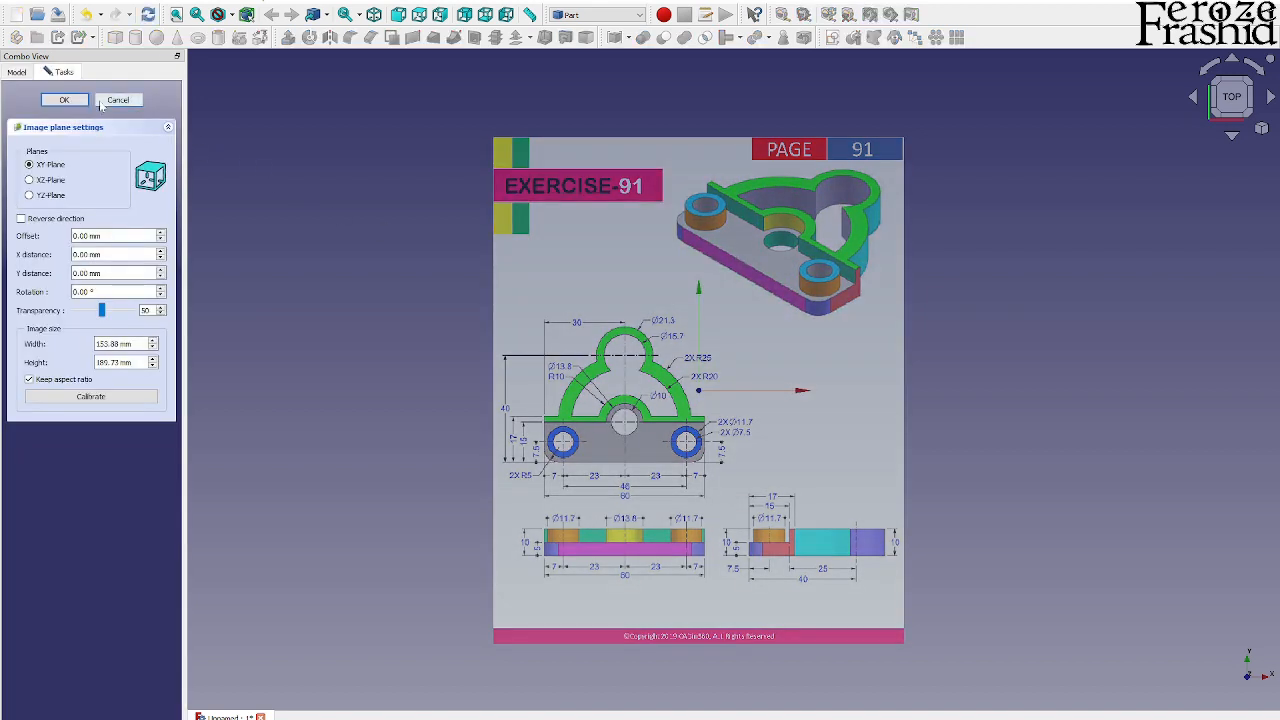
left_click(110, 100)
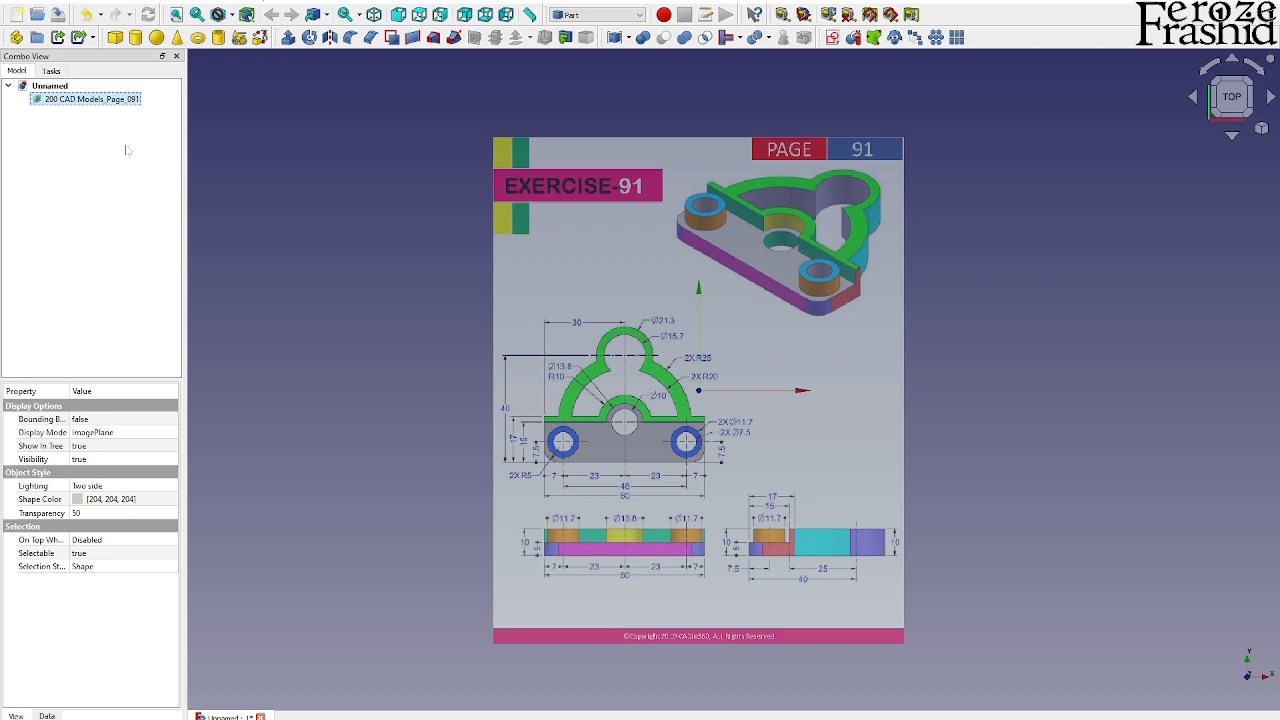
right_click(100, 104)
left_click(130, 126)
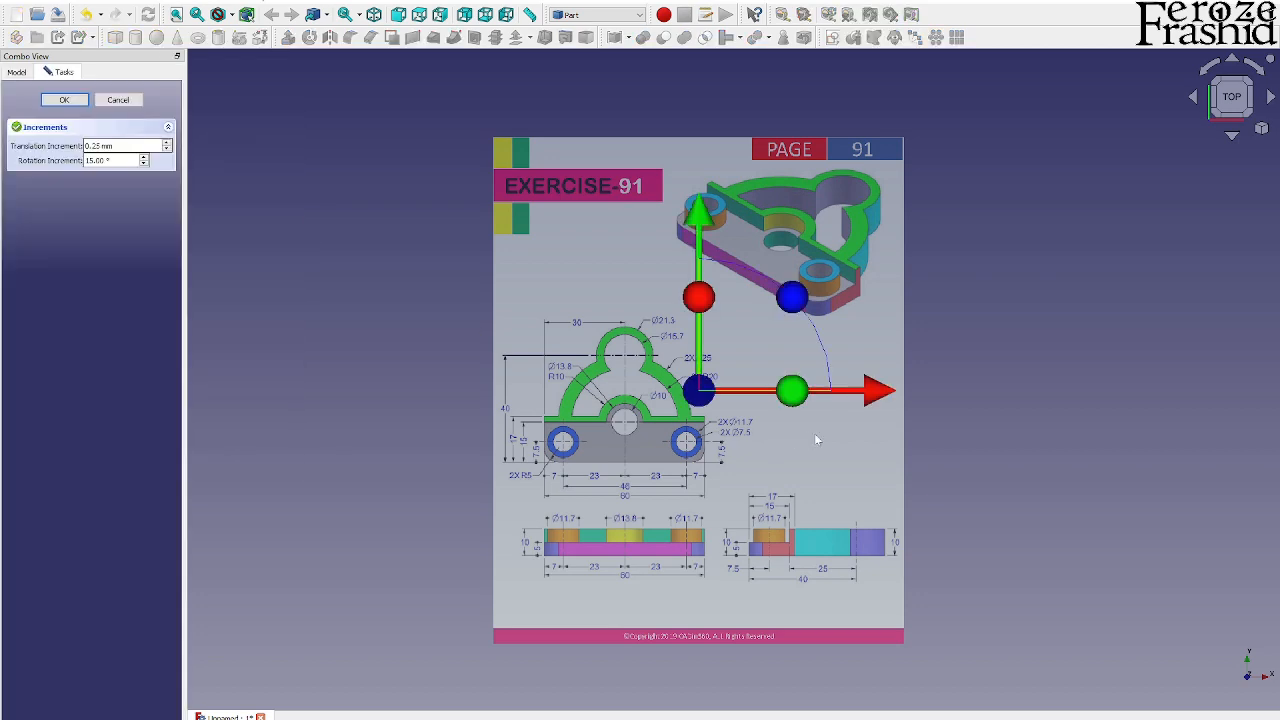
scroll(803, 230, "up", 8)
left_click_drag(868, 205, 868, 105)
left_click_drag(1045, 266, 1215, 266)
scroll(1026, 279, "down", 3)
scroll(1026, 279, "up", 3)
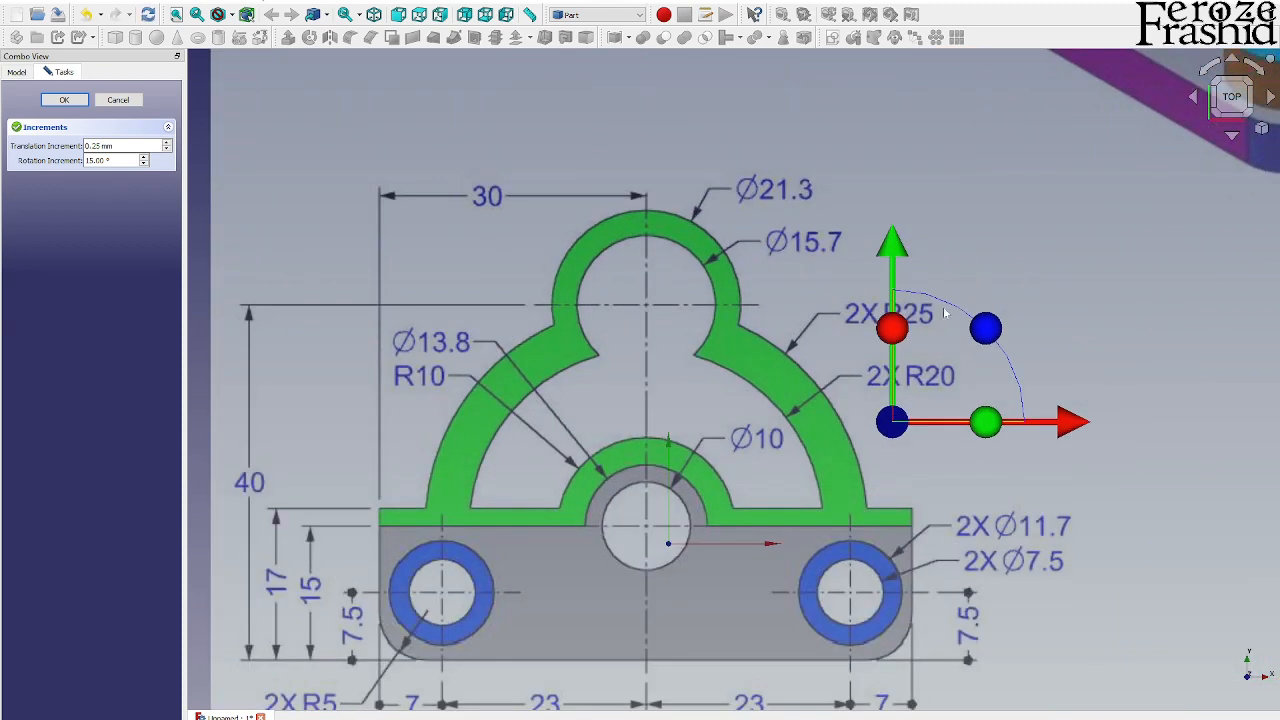
left_click_drag(1074, 428, 1097, 428)
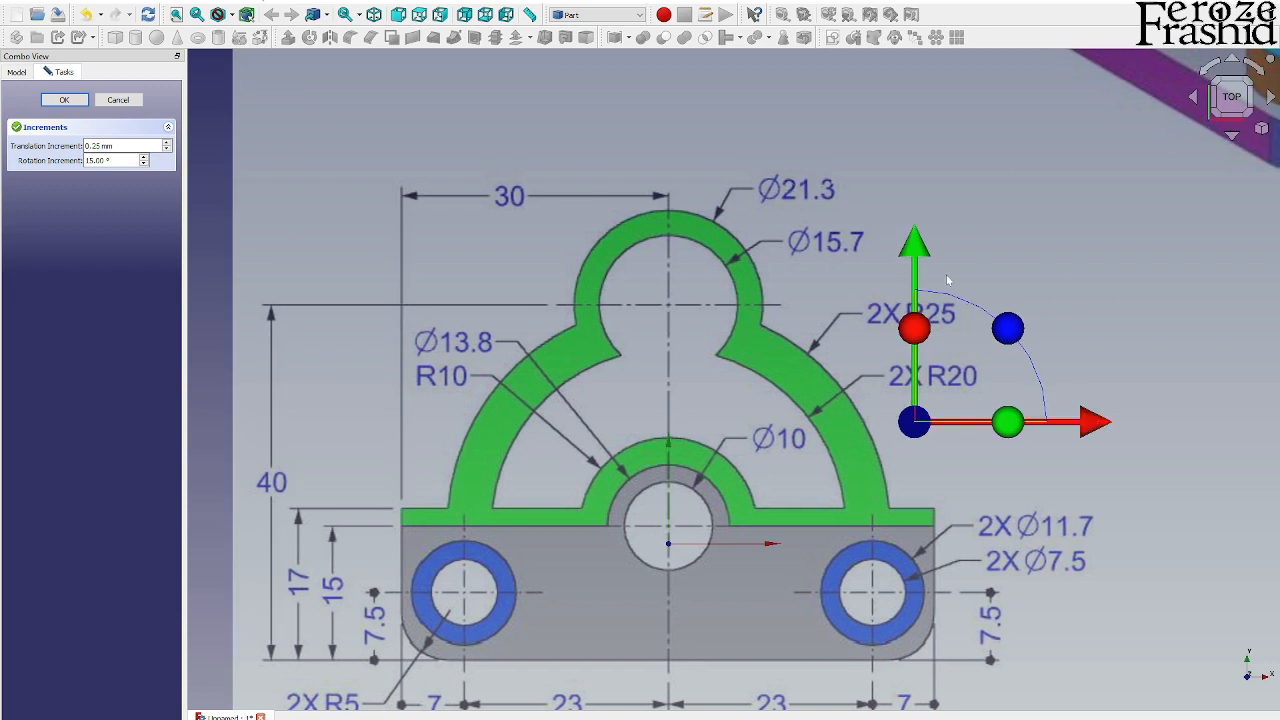
left_click_drag(921, 248, 916, 268)
left_click(64, 100)
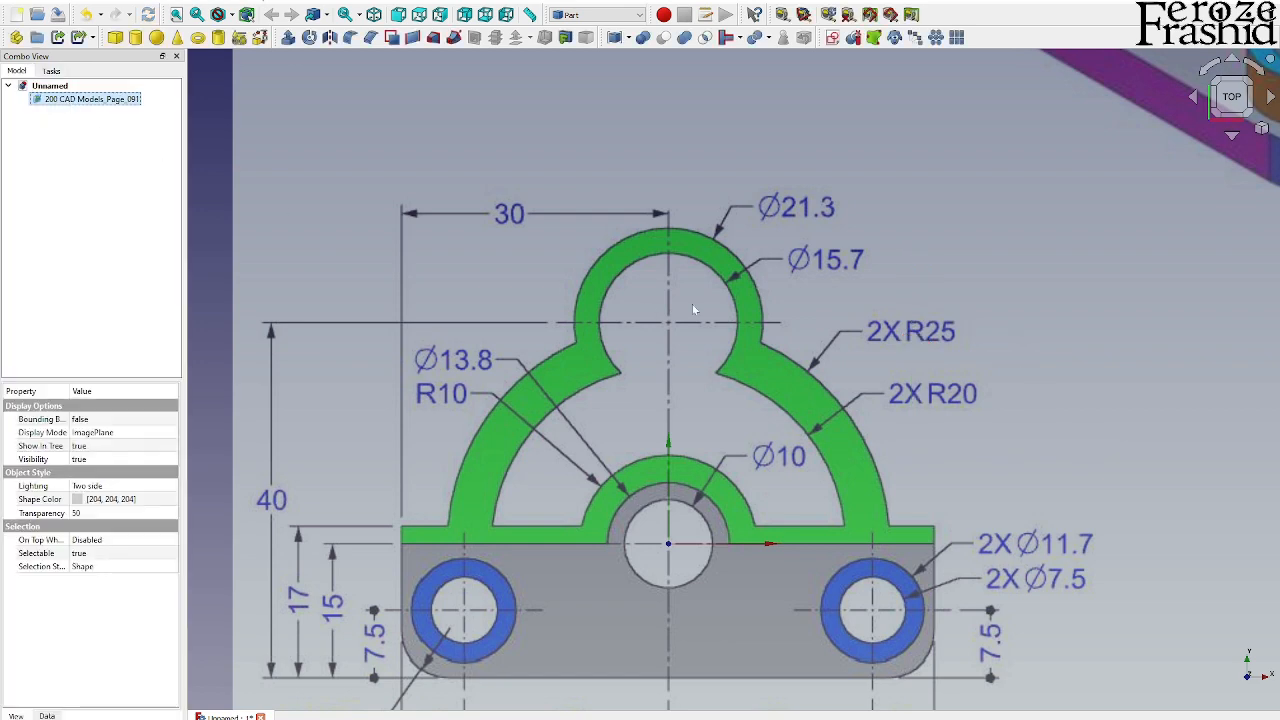
scroll(692, 304, "down", 3)
left_click(244, 219)
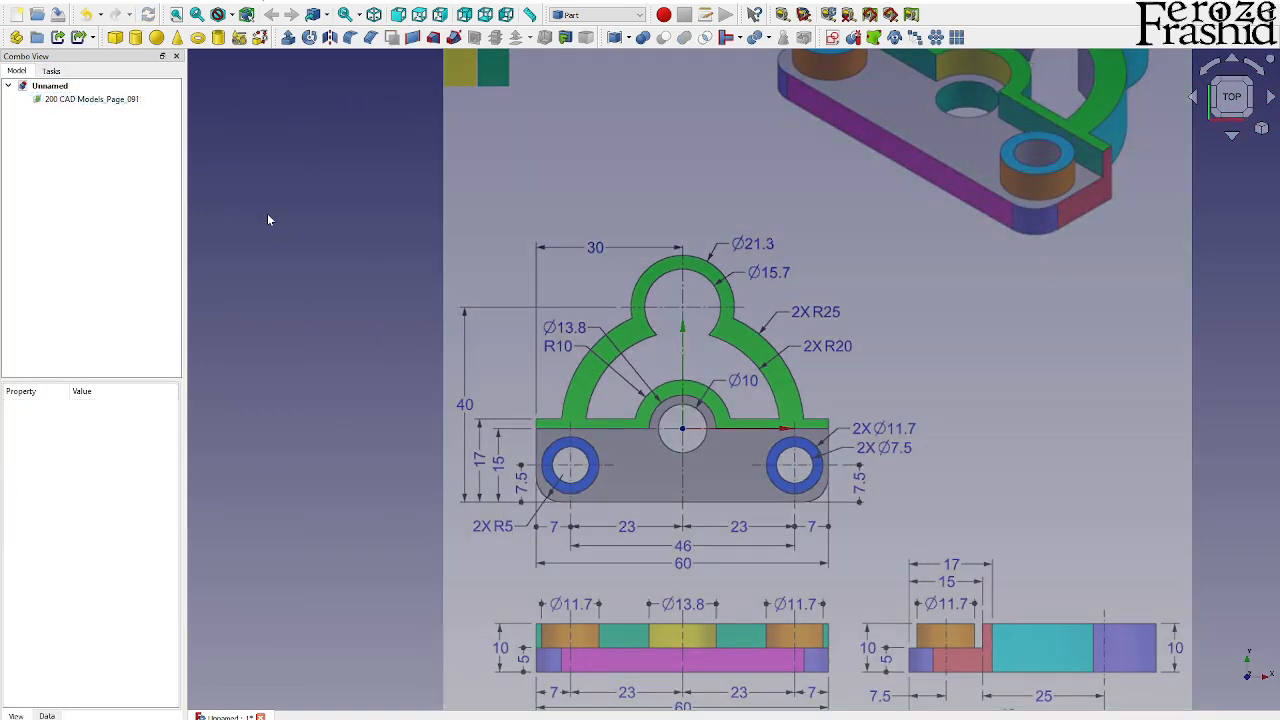
Step: Create a new sketch on the XY plane with an offset of 0 mm
scroll(540, 250, "down", 1)
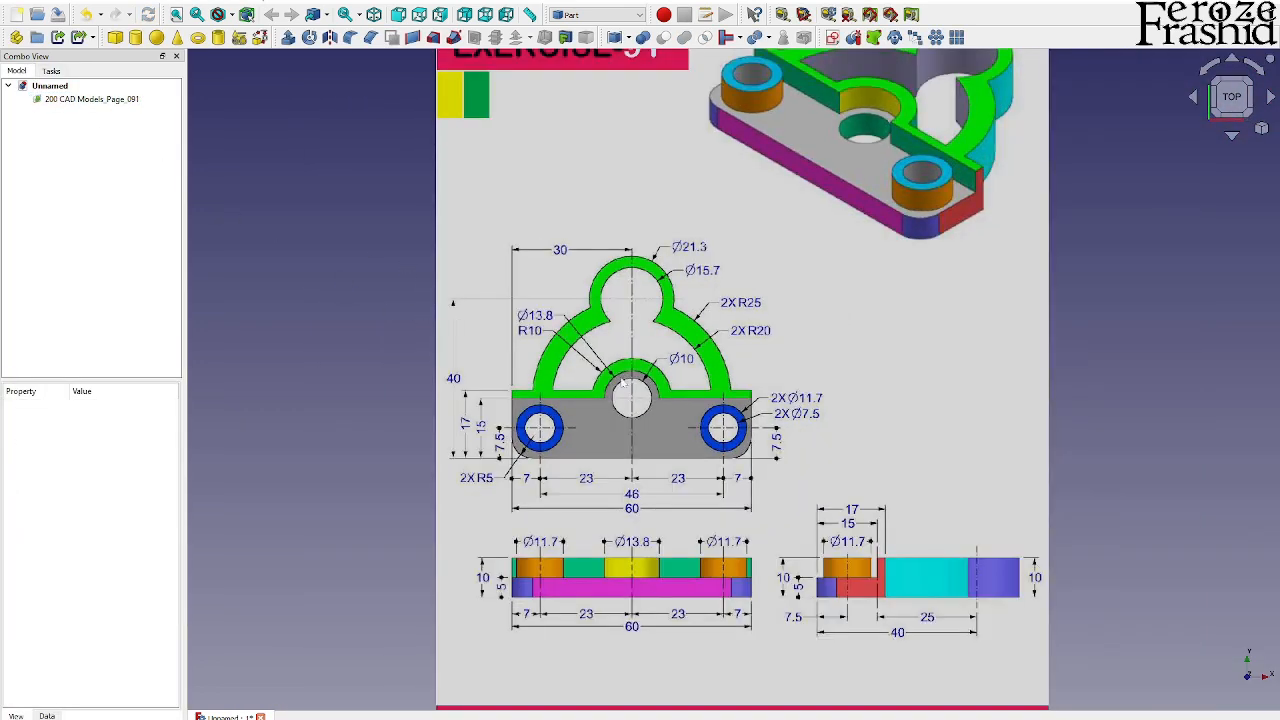
scroll(670, 238, "up", 2)
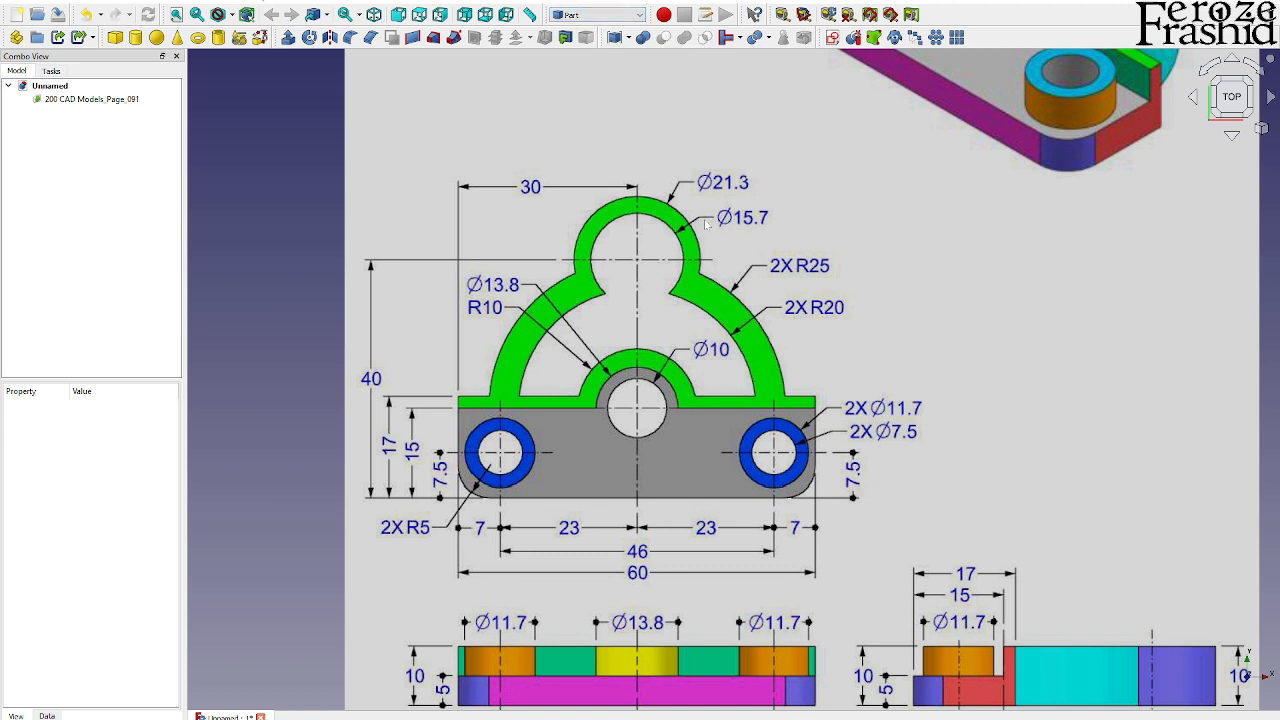
left_click(832, 38)
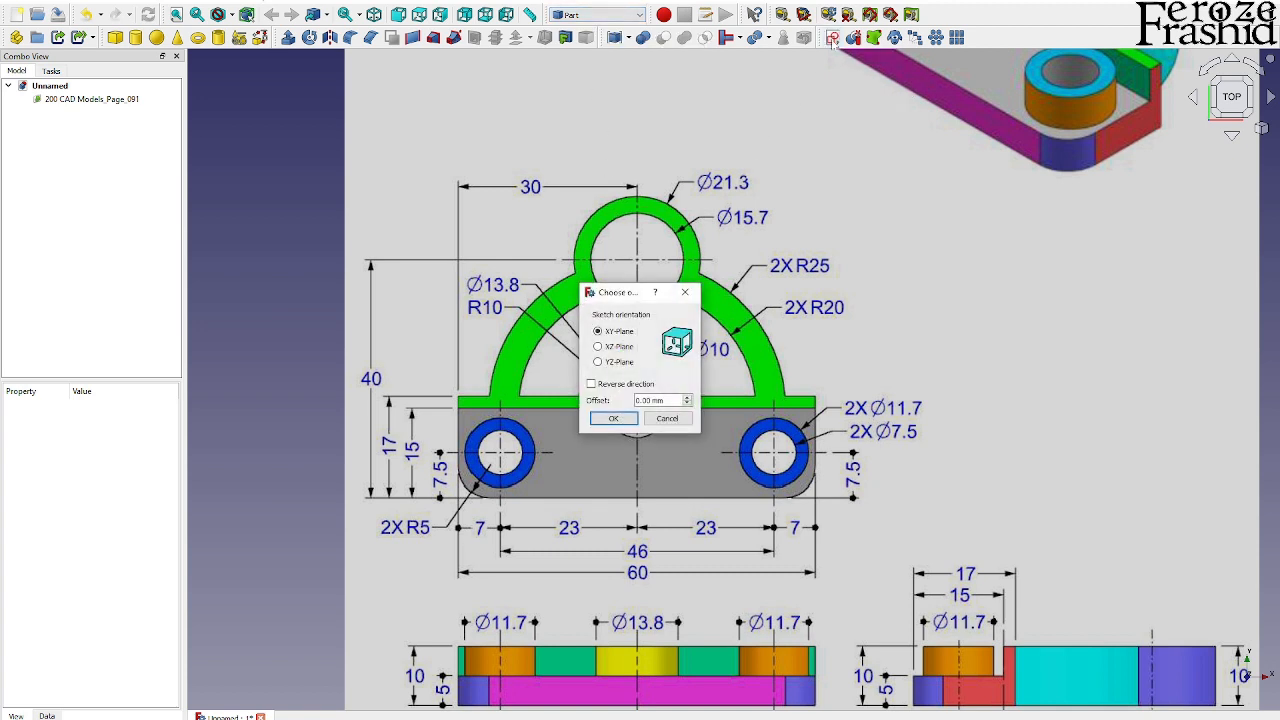
left_click(614, 419)
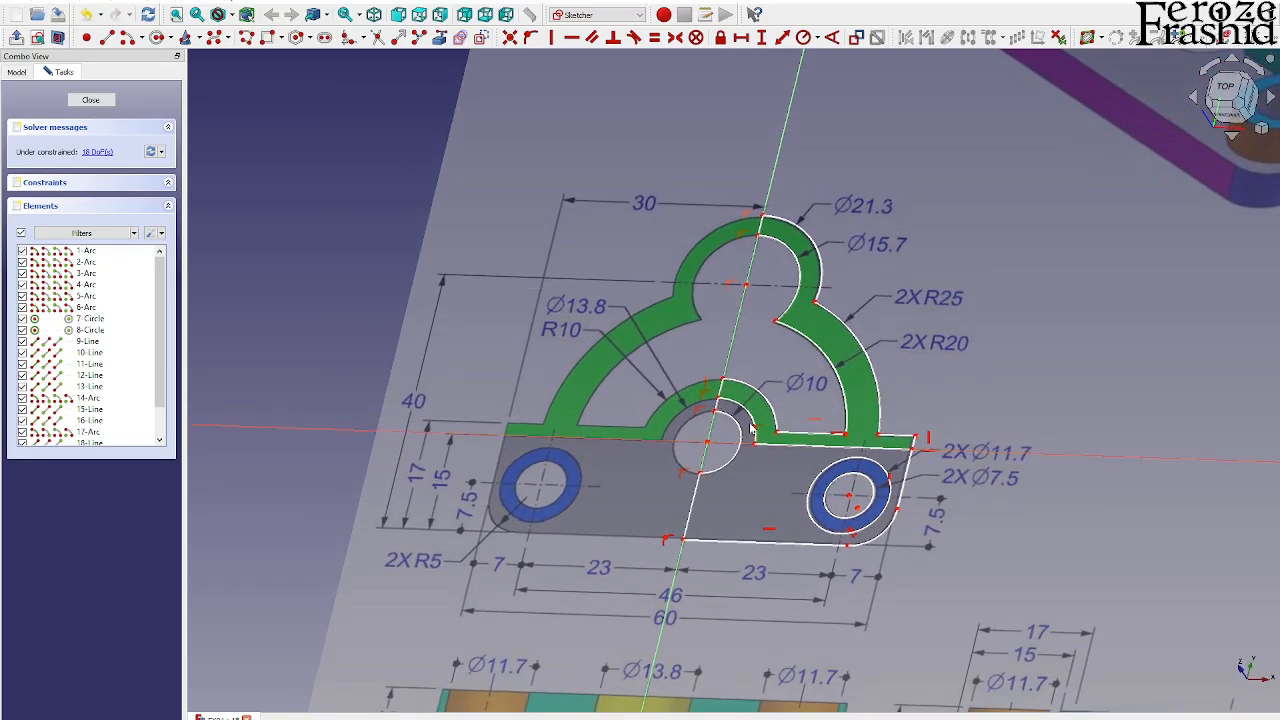
Step: Constrain the upper lobe's outer arc to a 21.3 mm diameter and its inner arc to a 15.7 mm diameter
scroll(760, 383, "up", 1)
middle_click_drag(772, 434, 790, 480)
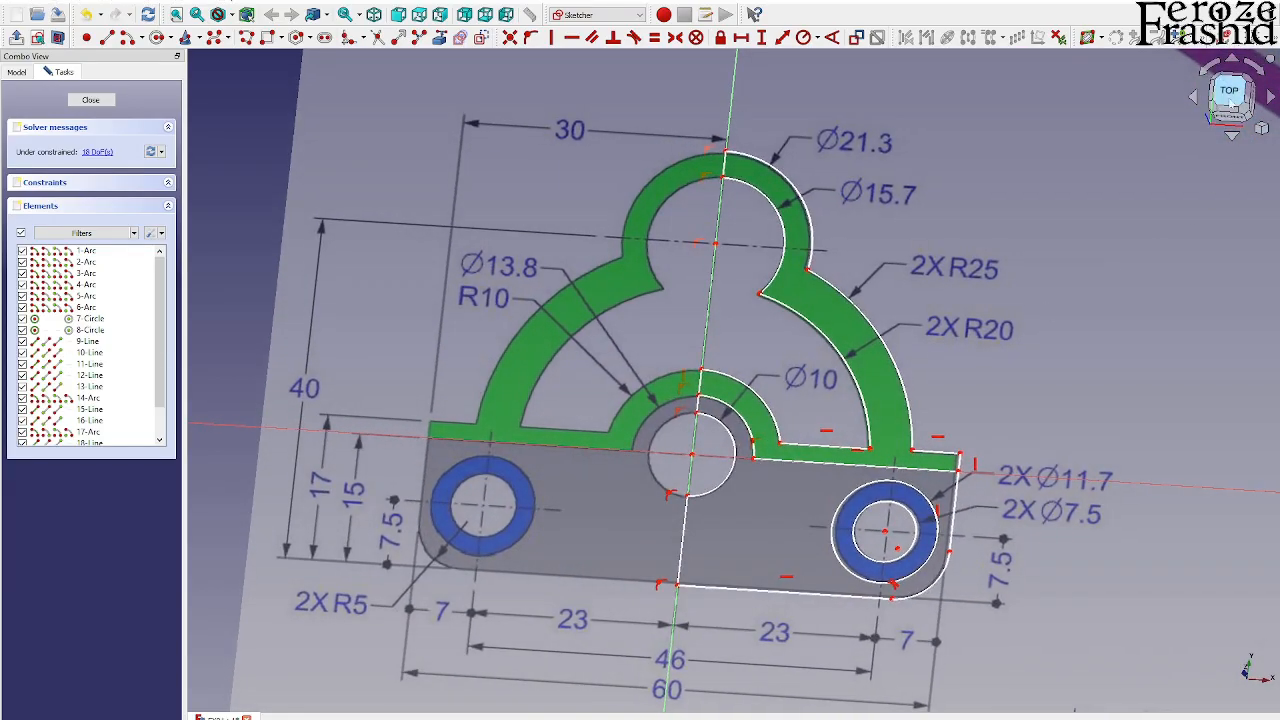
left_click(1229, 92)
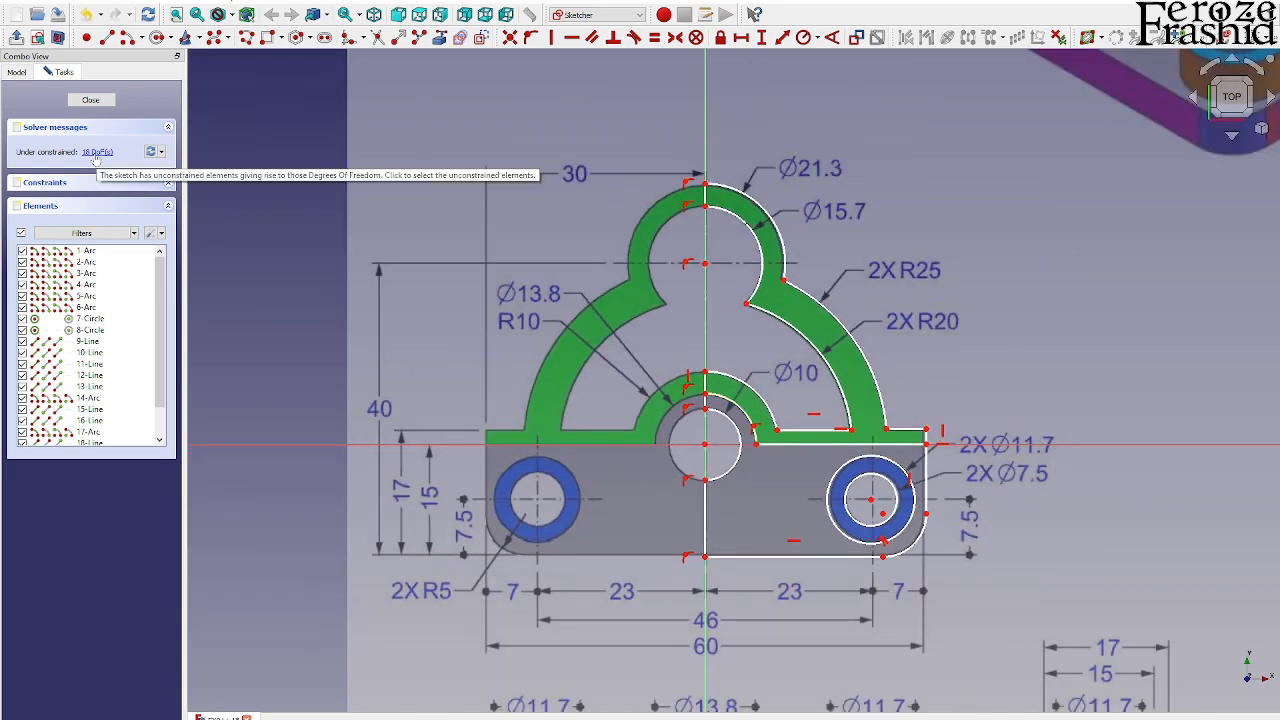
left_click(799, 40)
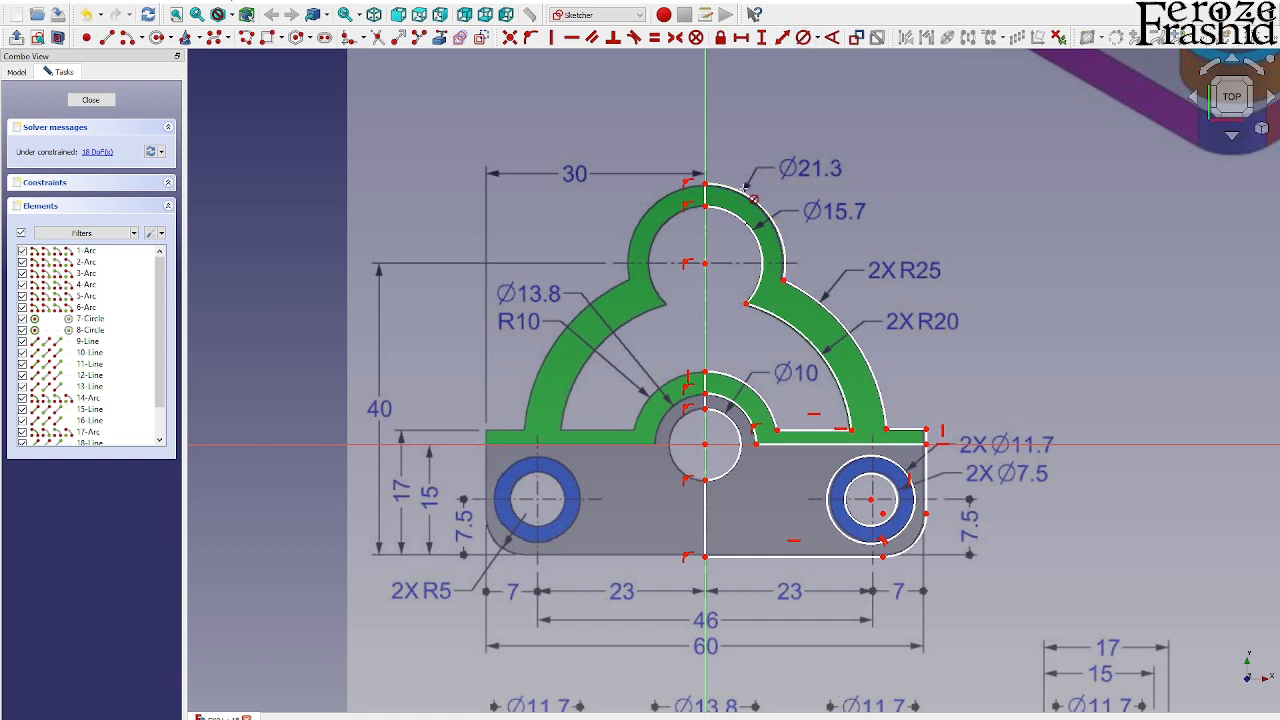
left_click(752, 193)
type("21.mm")
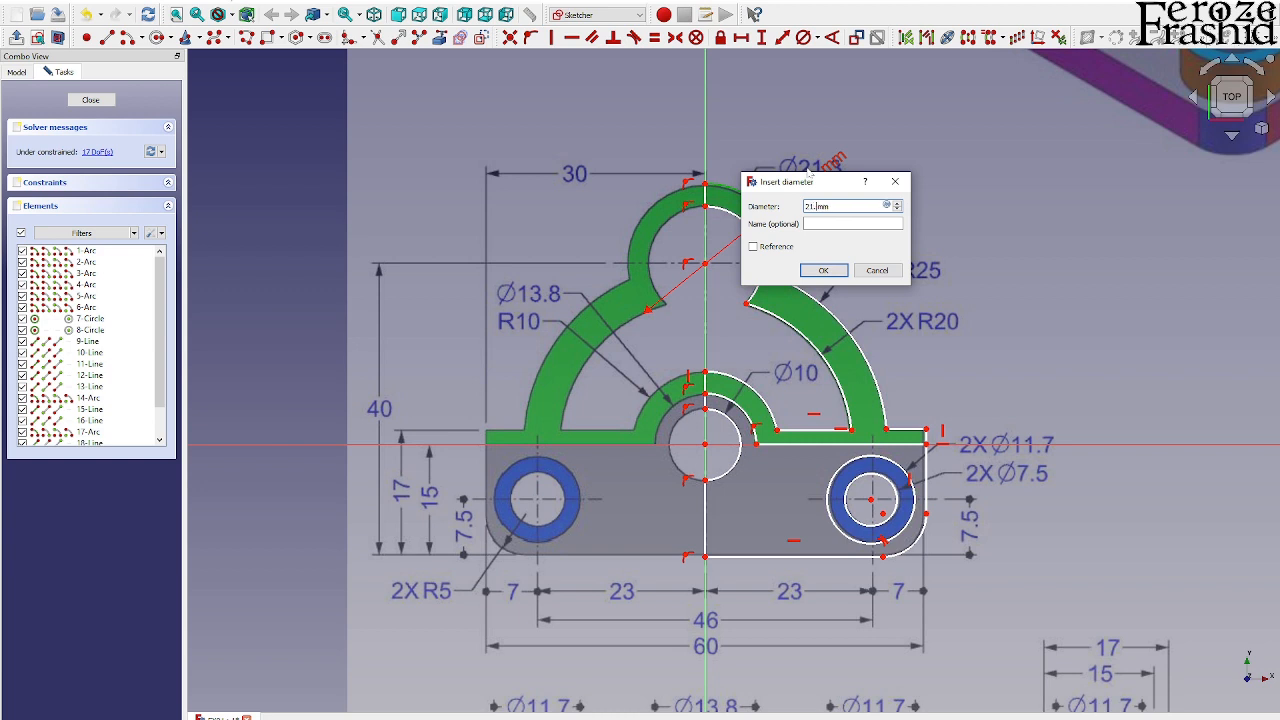
type("3")
key("Return")
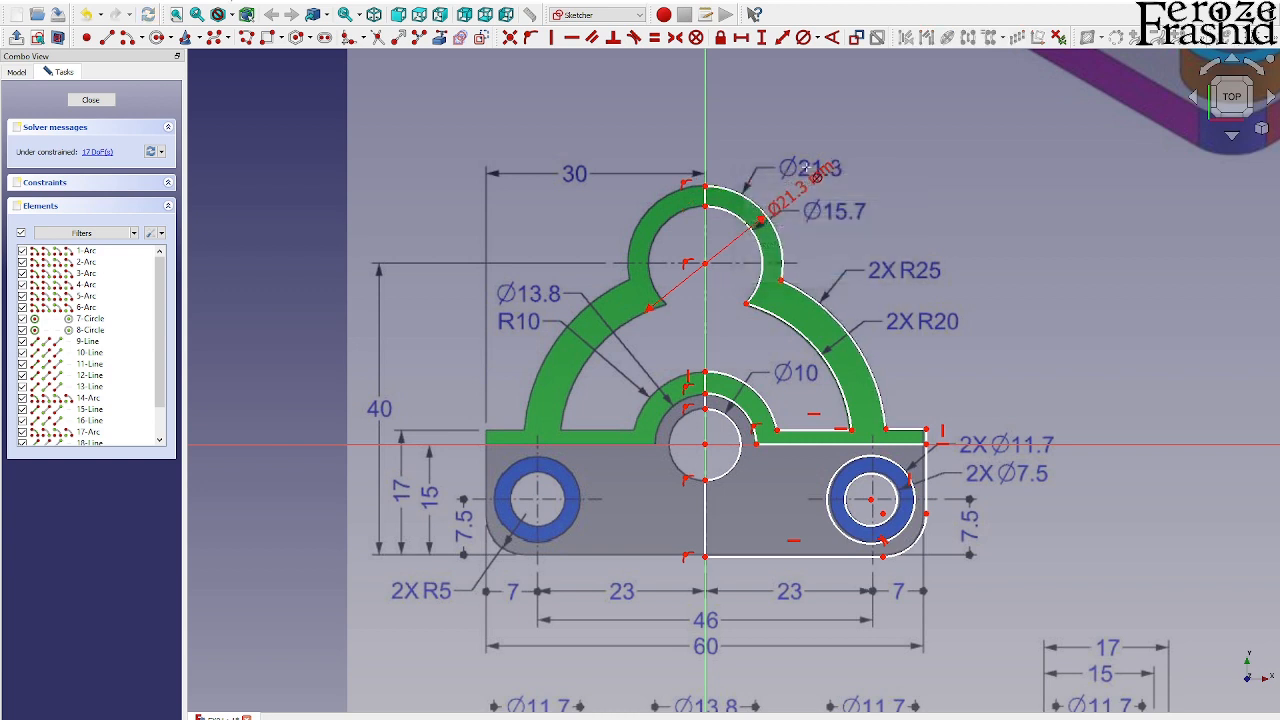
left_click(768, 257)
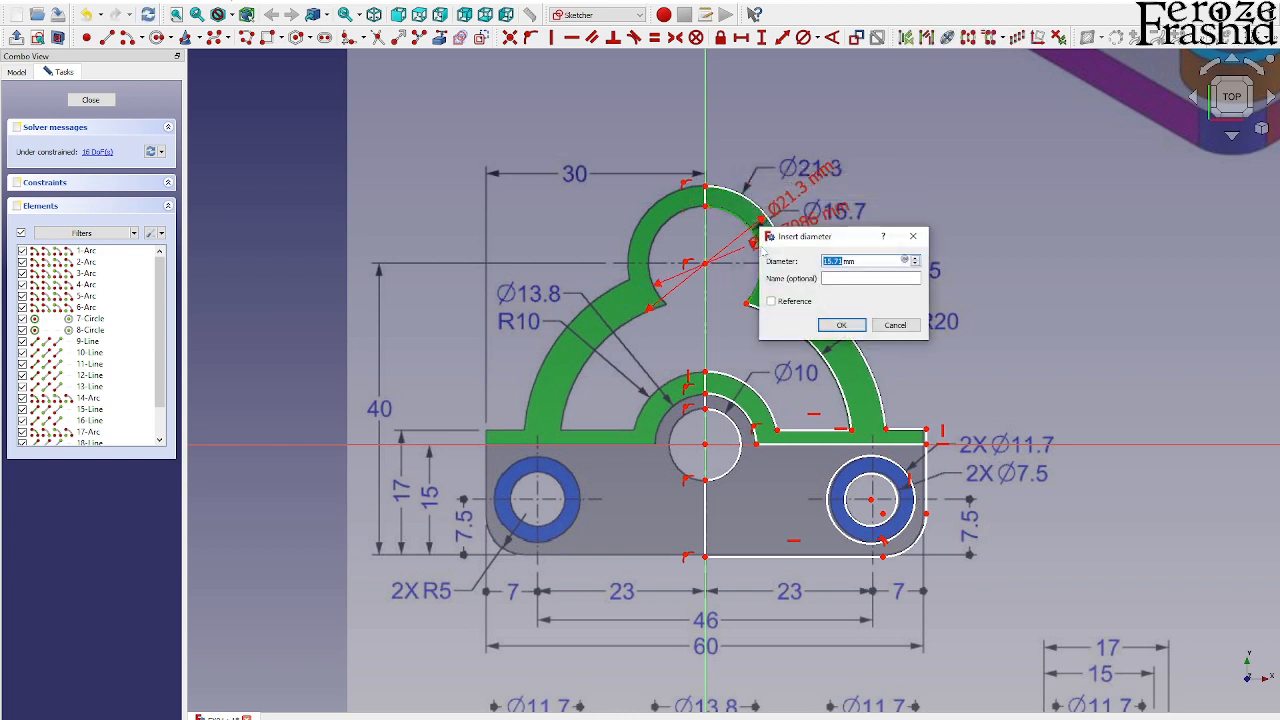
type("15.7")
key("Return")
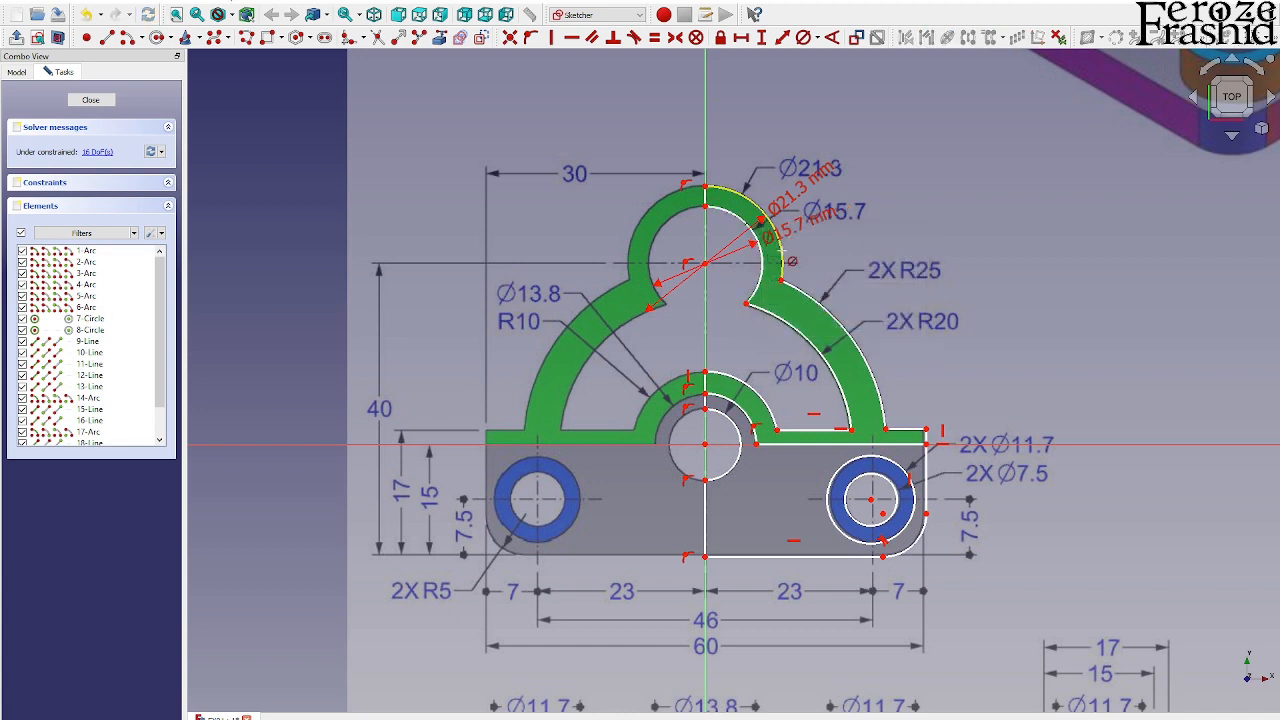
Step: Constrain the large rib's inner arc to a 40 mm diameter and its outer arc to a 50 mm diameter
left_click(815, 350)
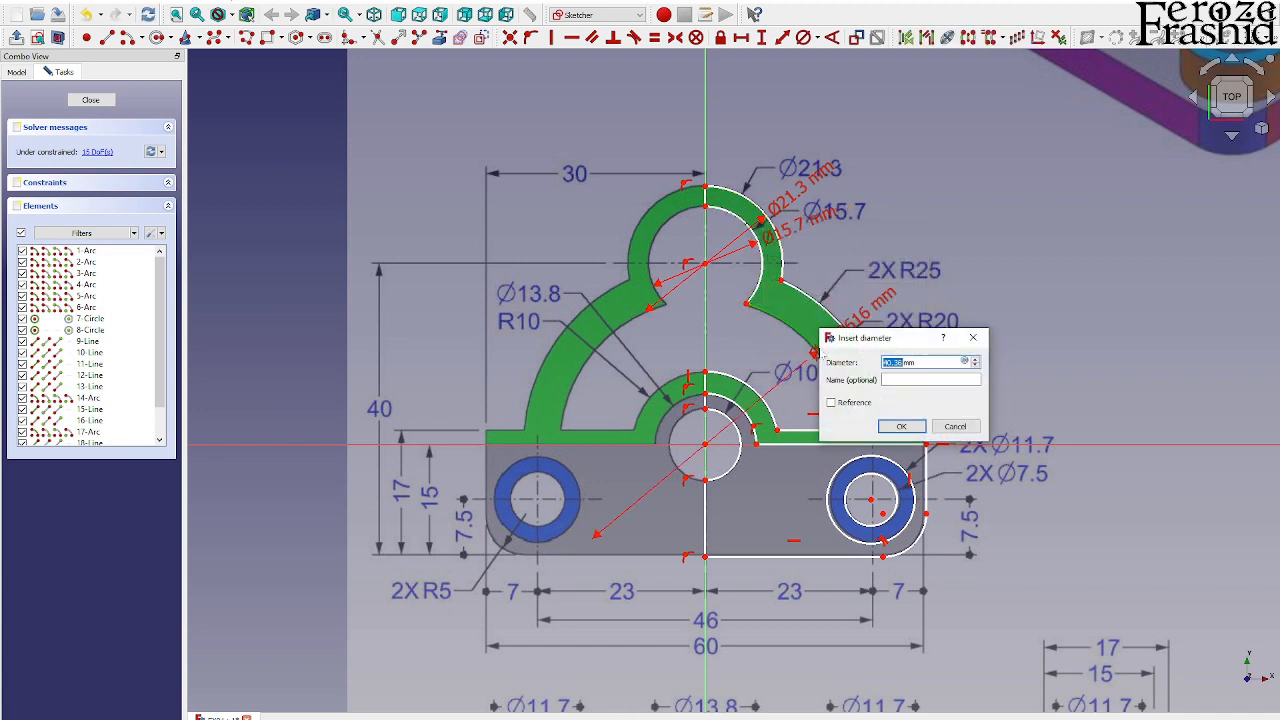
type("40")
key("Return")
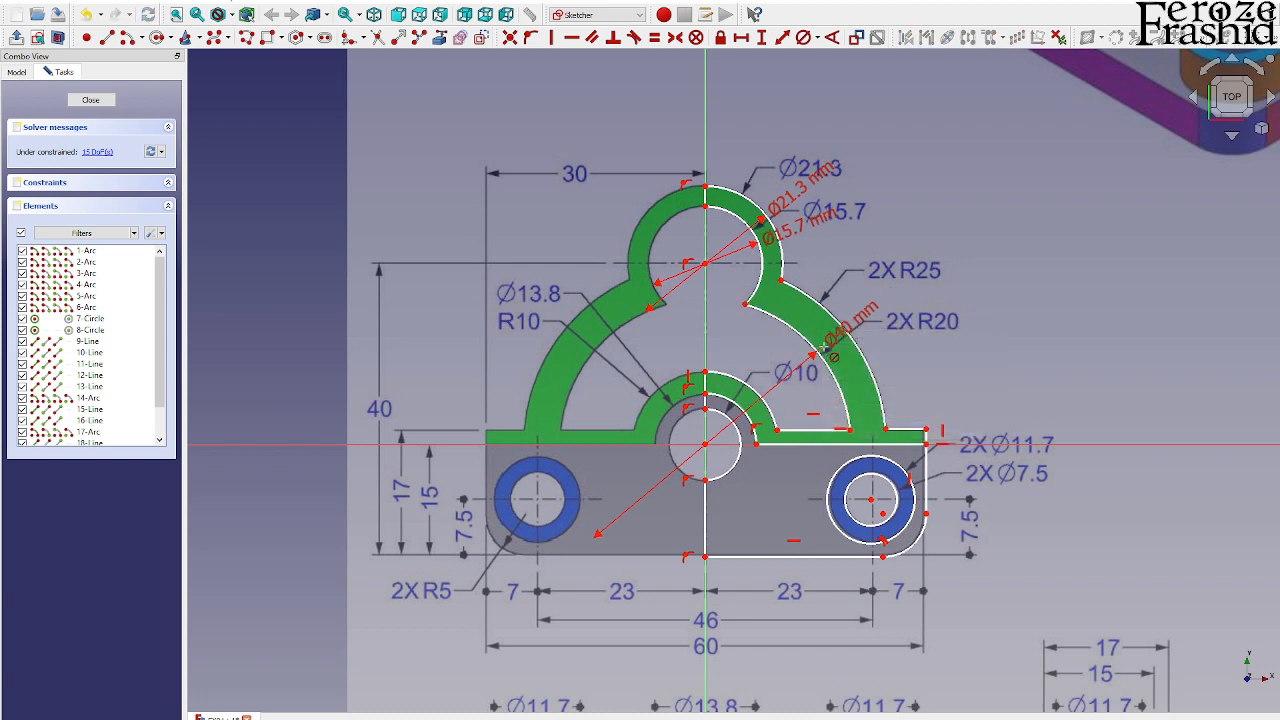
left_click(836, 315)
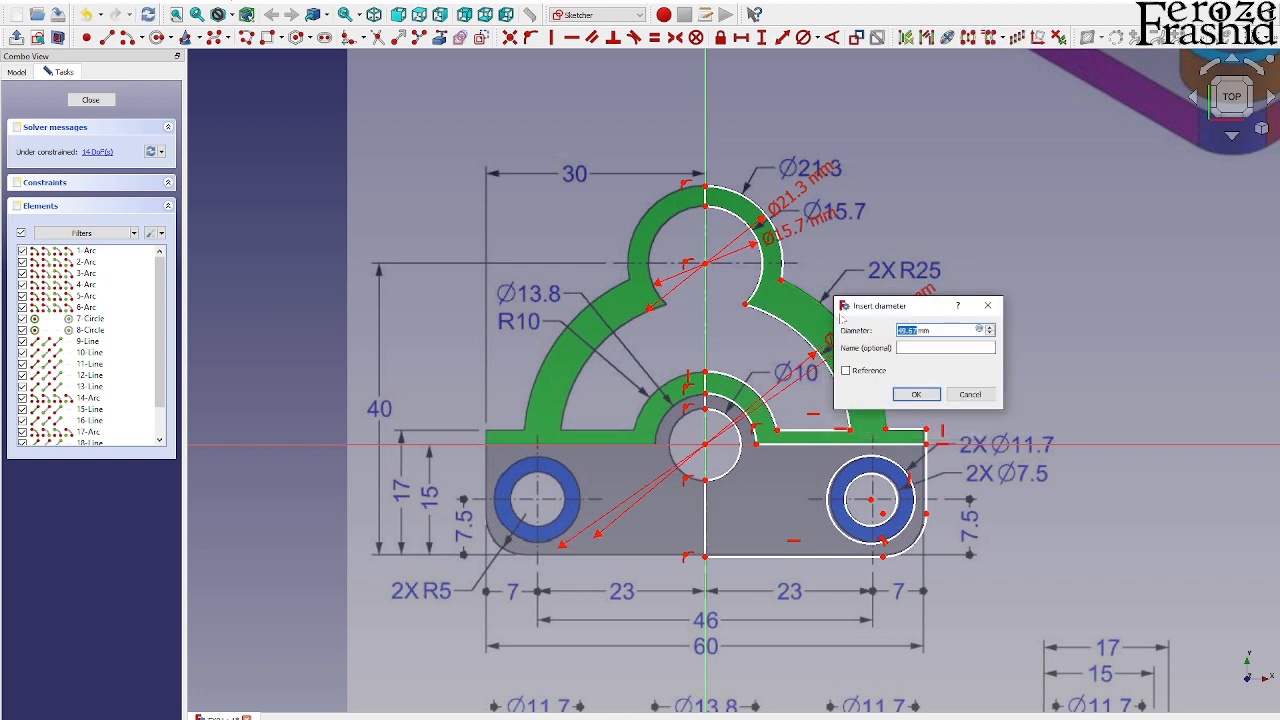
type("50")
key("Return")
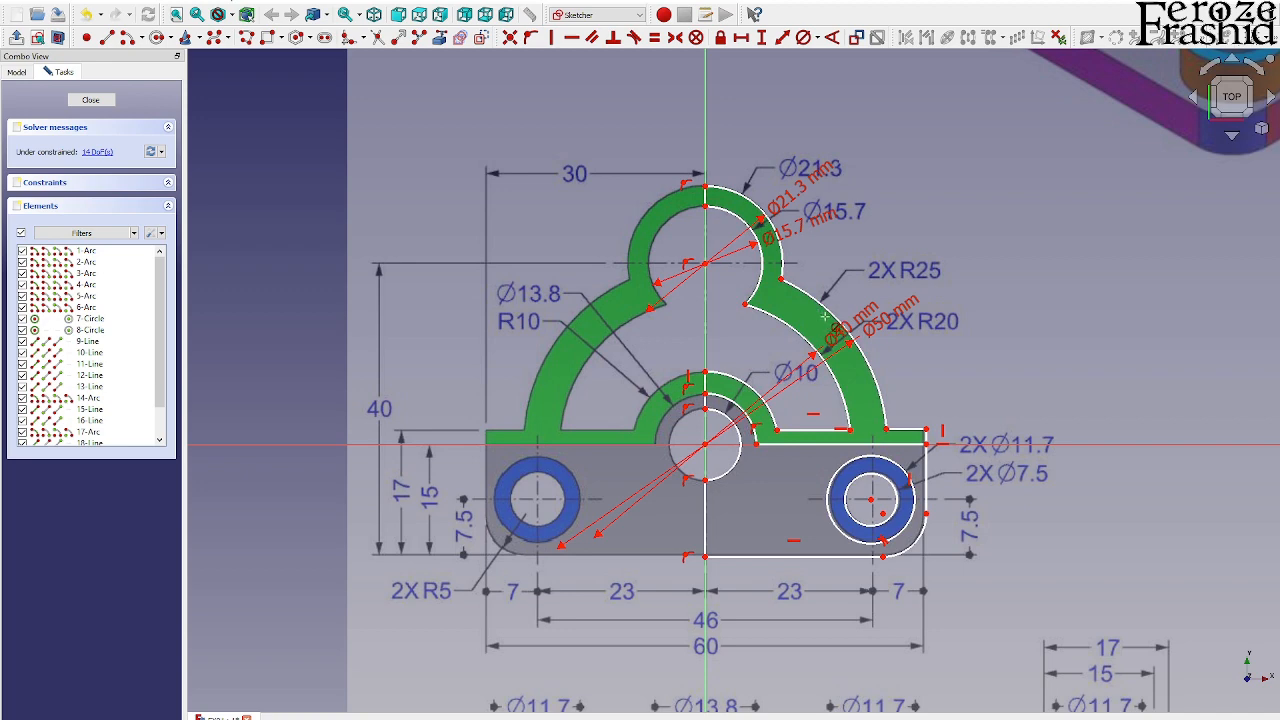
Step: Constrain the outer circle of the boss near the base's corner to an 11.7 mm diameter
scroll(939, 469, "up", 2)
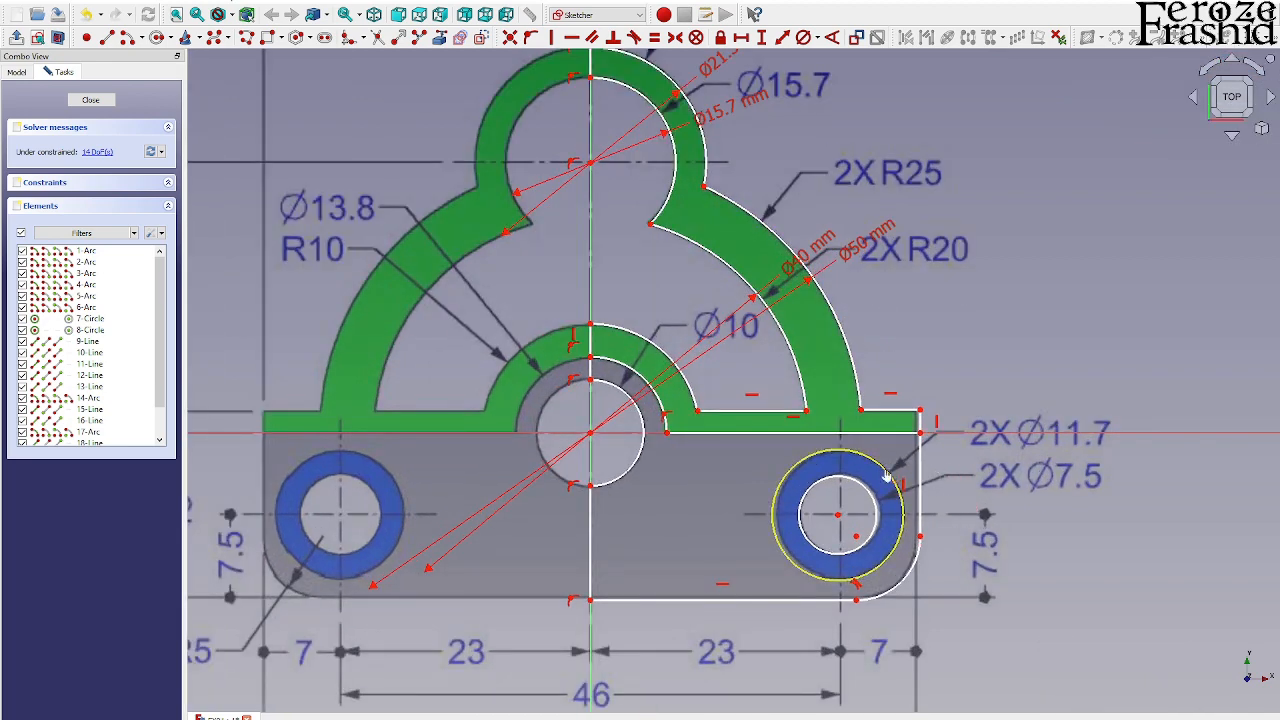
left_click(892, 467)
type("1")
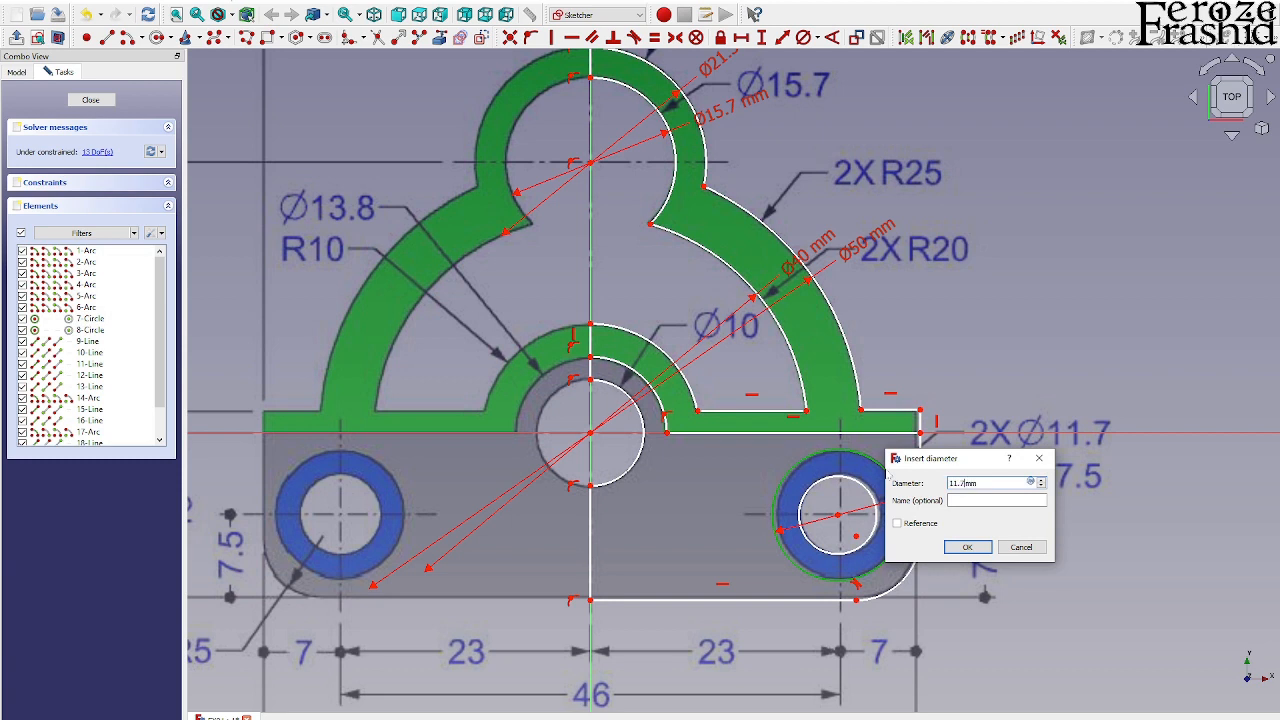
type("1.7")
key("Return")
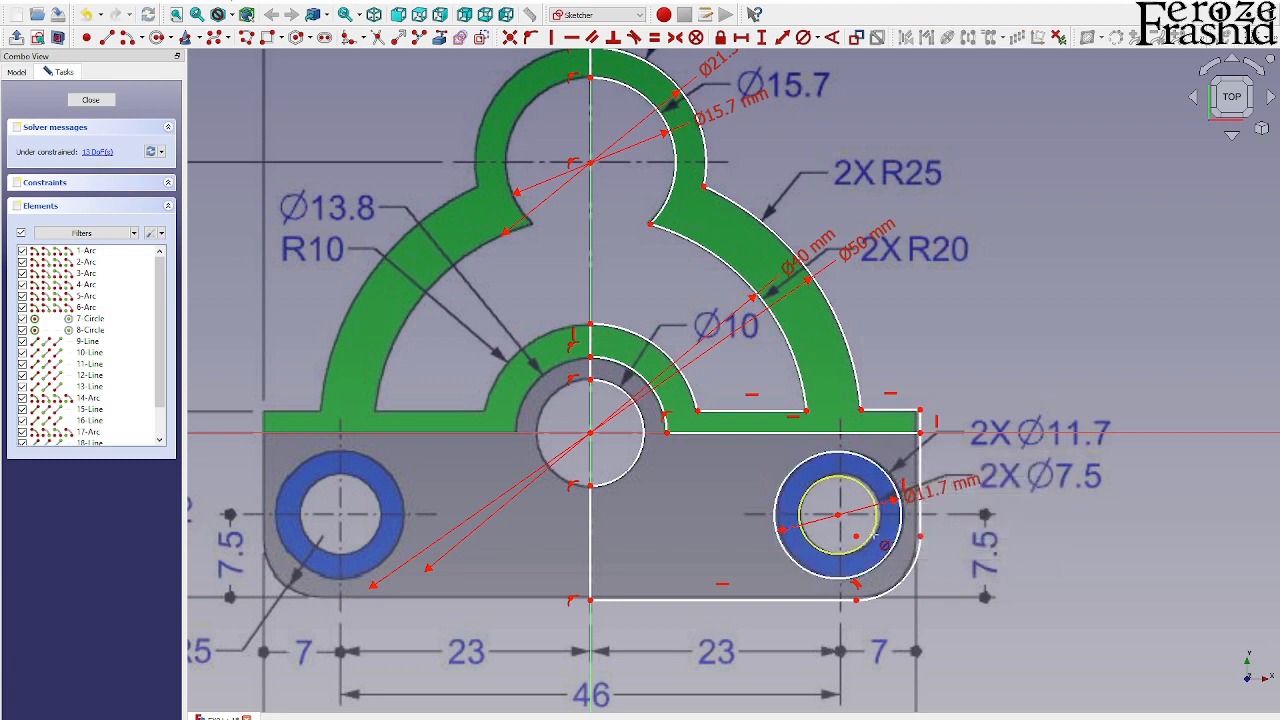
Step: Constrain the inner circle of the boss near the base's corner to a 7.5 mm diameter
left_click(876, 537)
type("7")
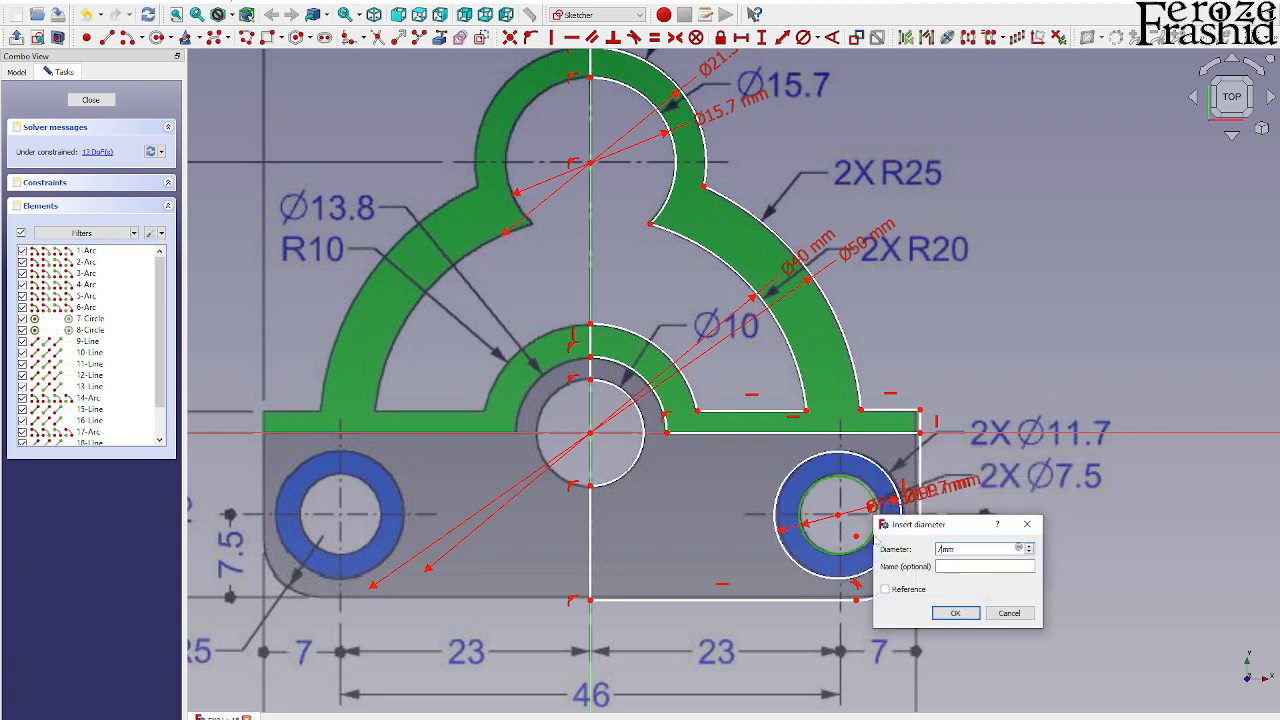
type(".5")
key("Return")
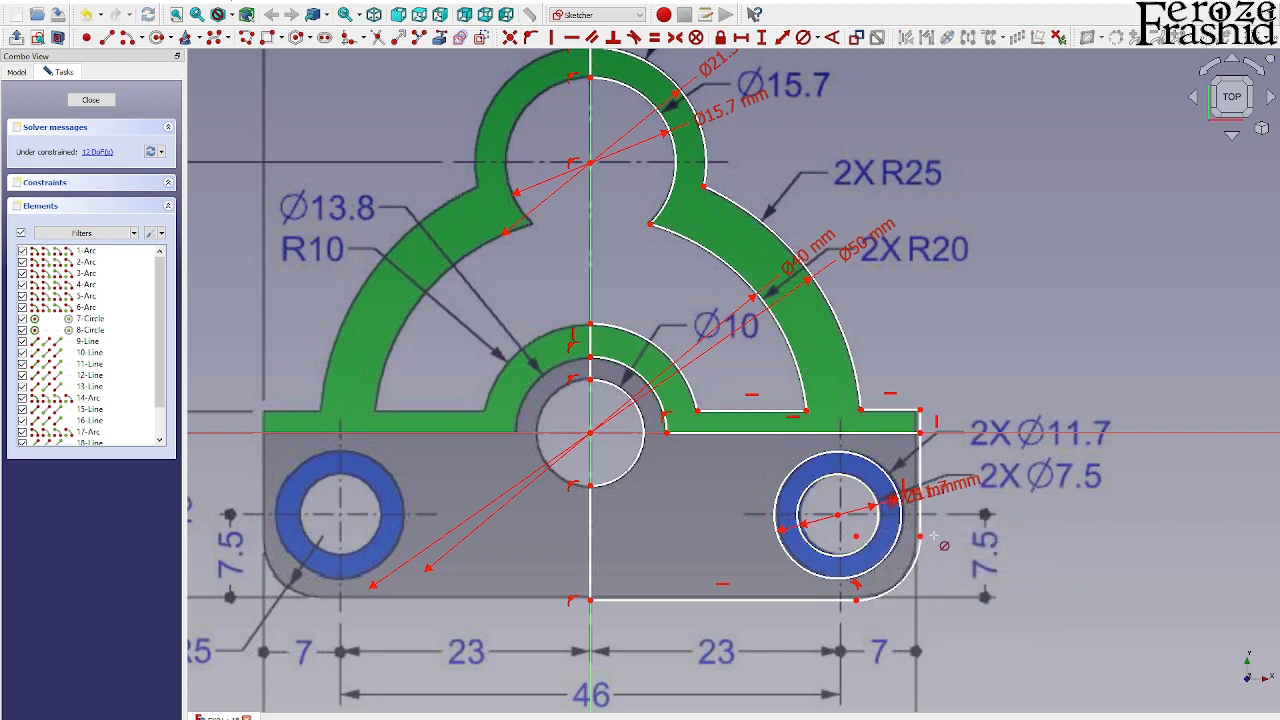
Step: Constrain the central hole's arc to a 10 mm diameter and the arc just outside it to a 13.8 mm diameter
scroll(944, 500, "down", 2)
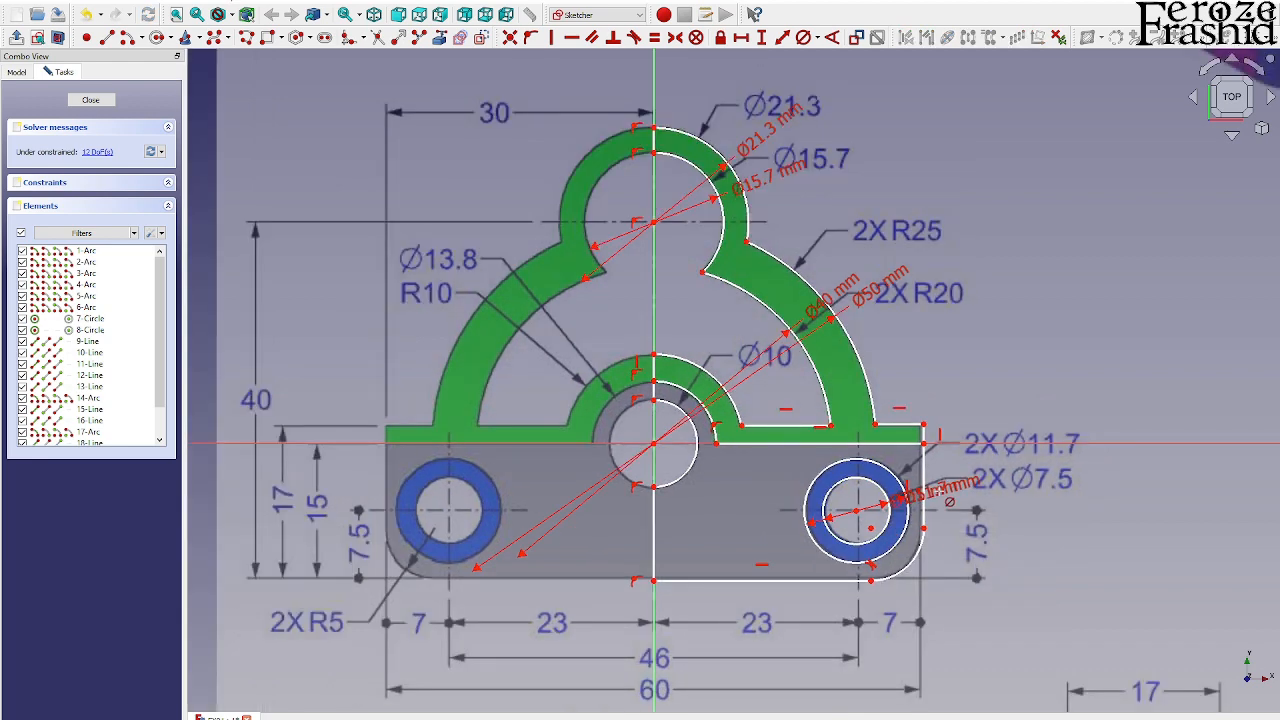
left_click(688, 468)
type("10")
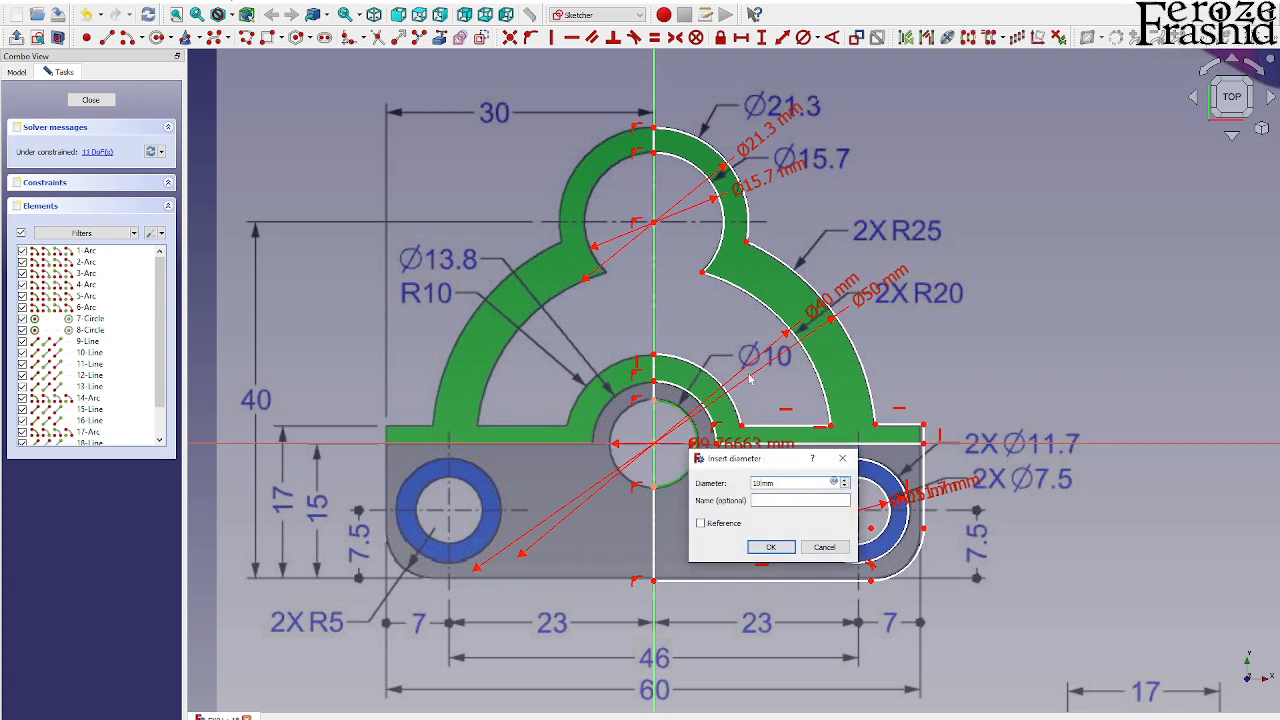
key("Return")
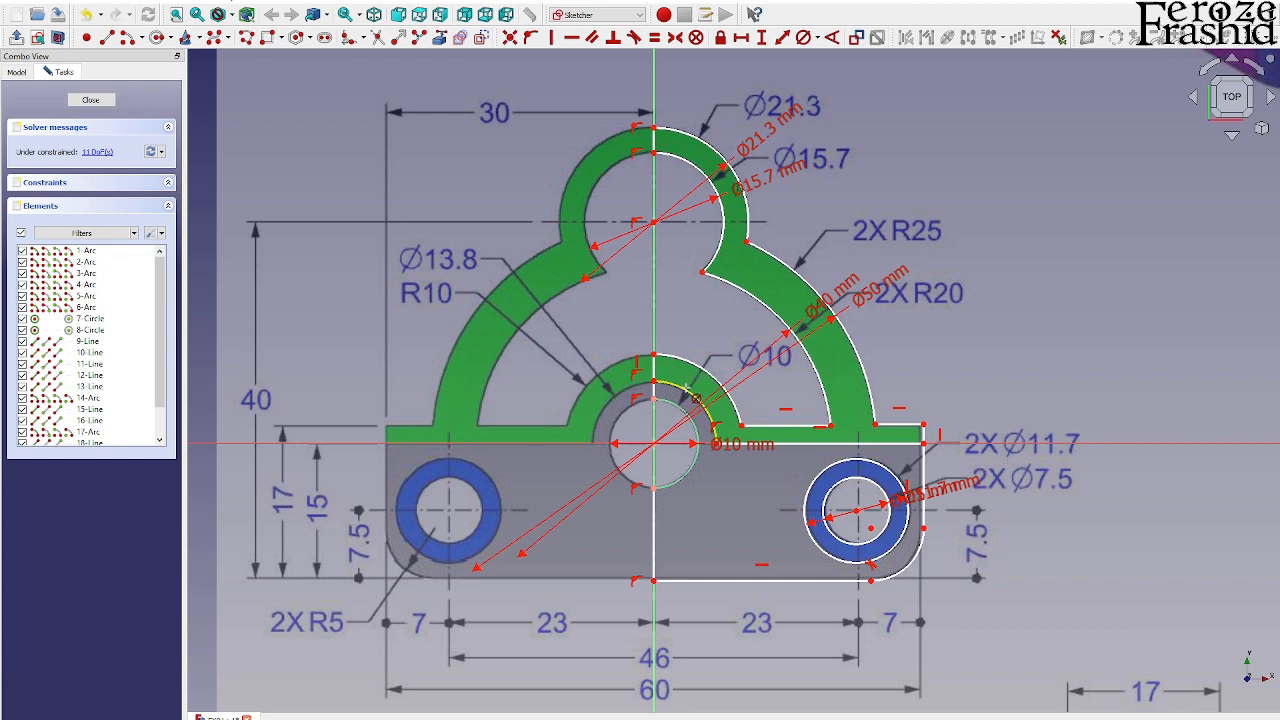
left_click(696, 398)
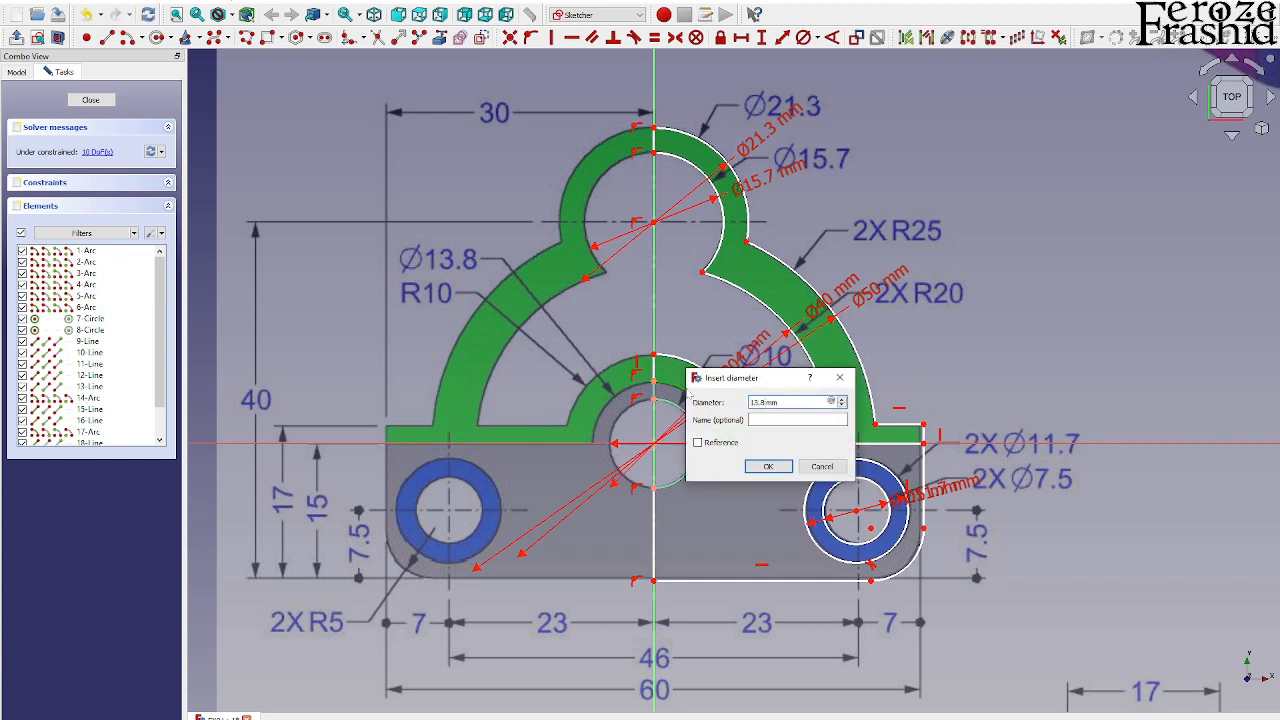
key("Return")
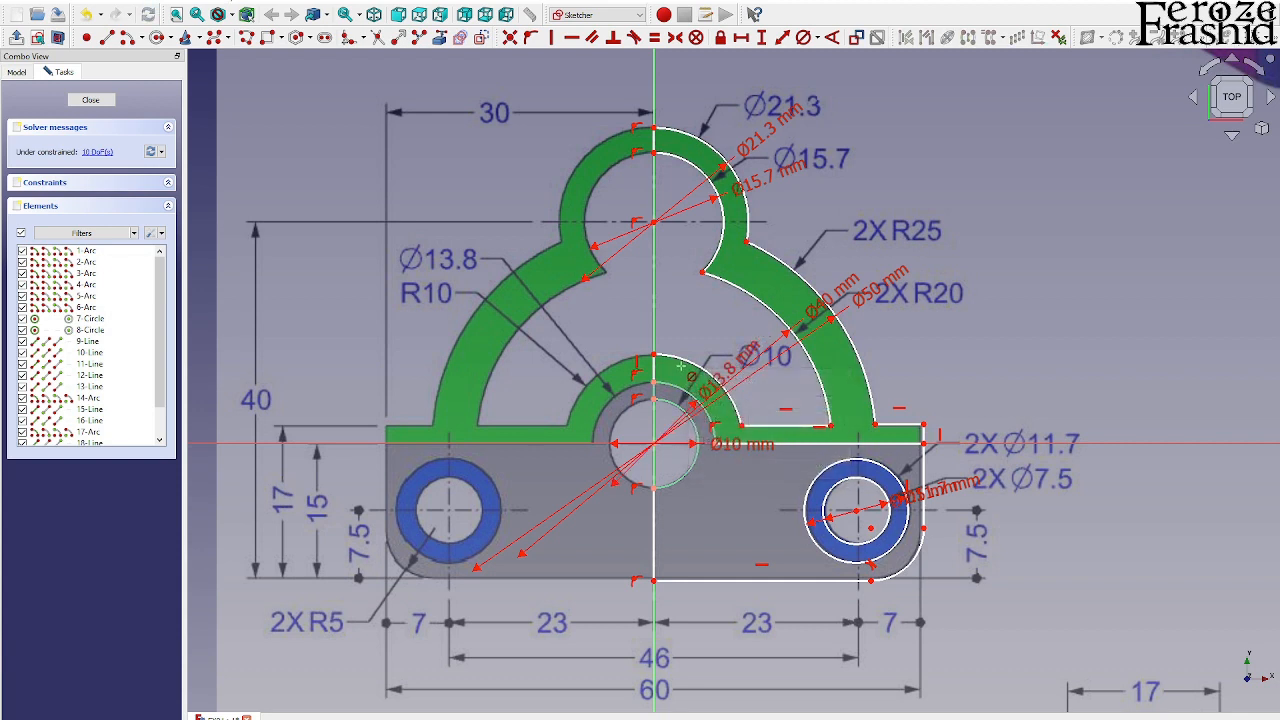
Step: Constrain the outer arc of the small green rib around the central hole to a 20 mm diameter
scroll(690, 366, "up", 4)
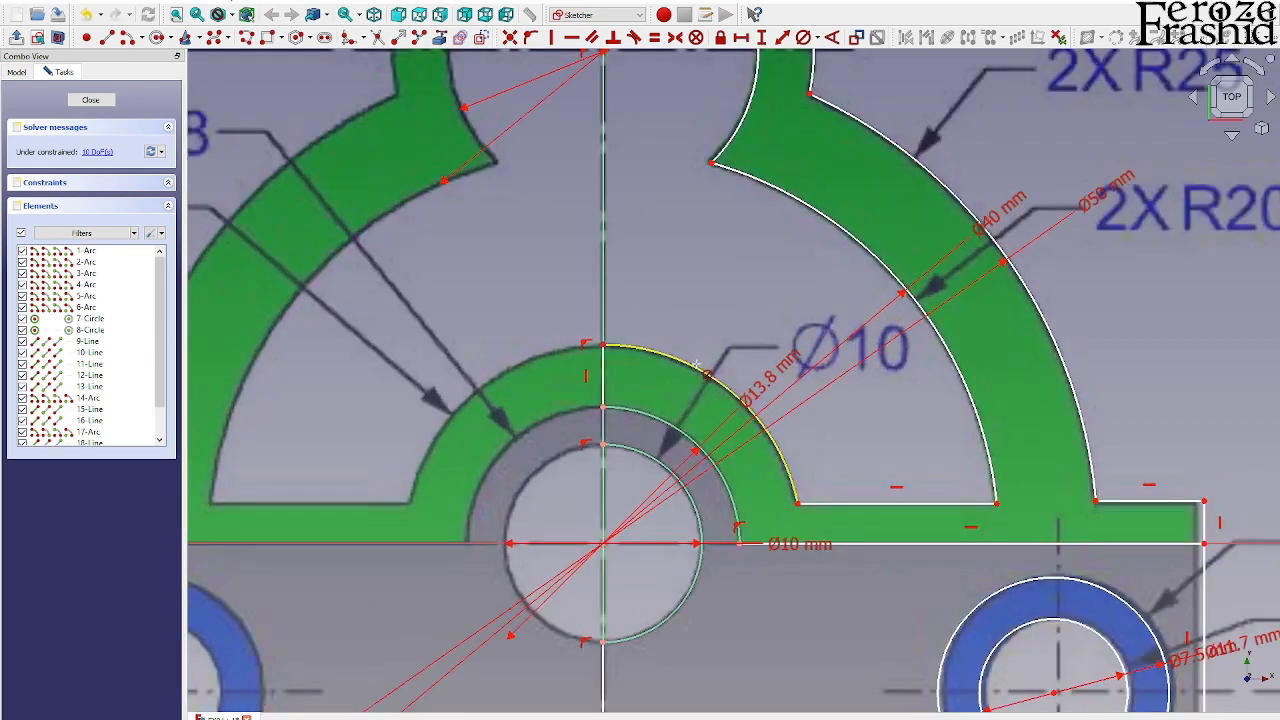
scroll(700, 370, "down", 2)
left_click(690, 362)
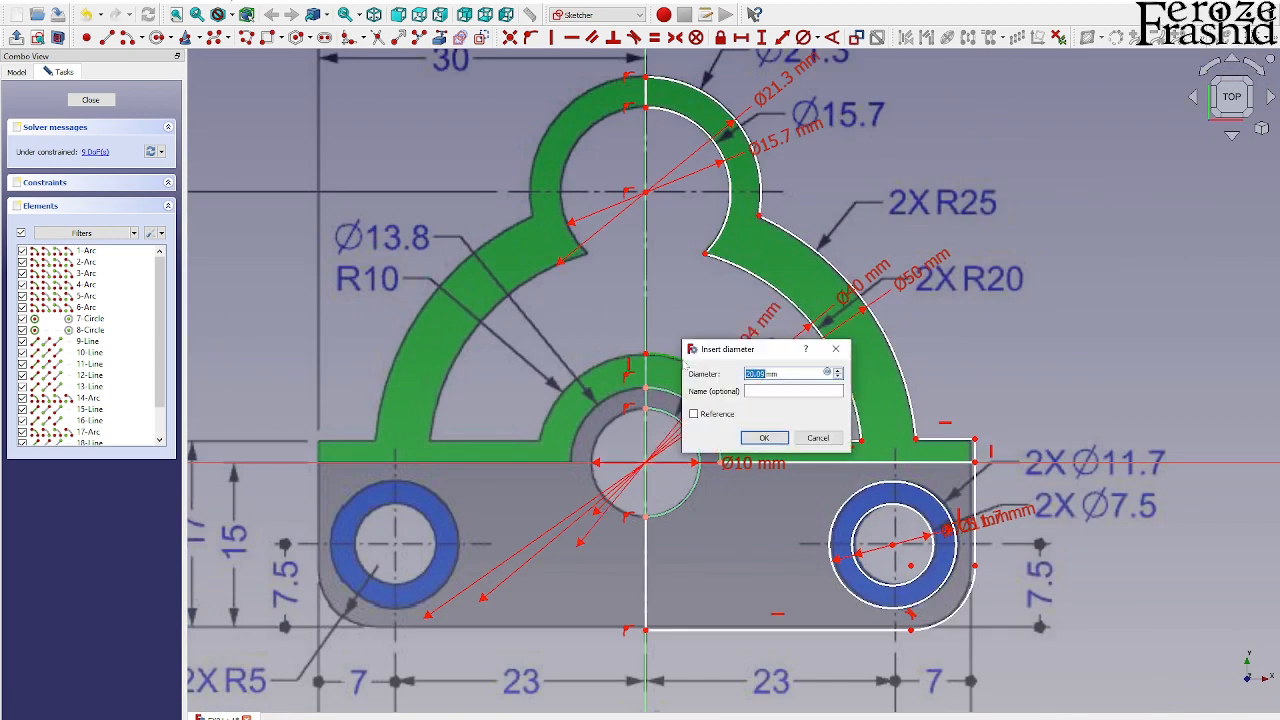
type("20")
key("Return")
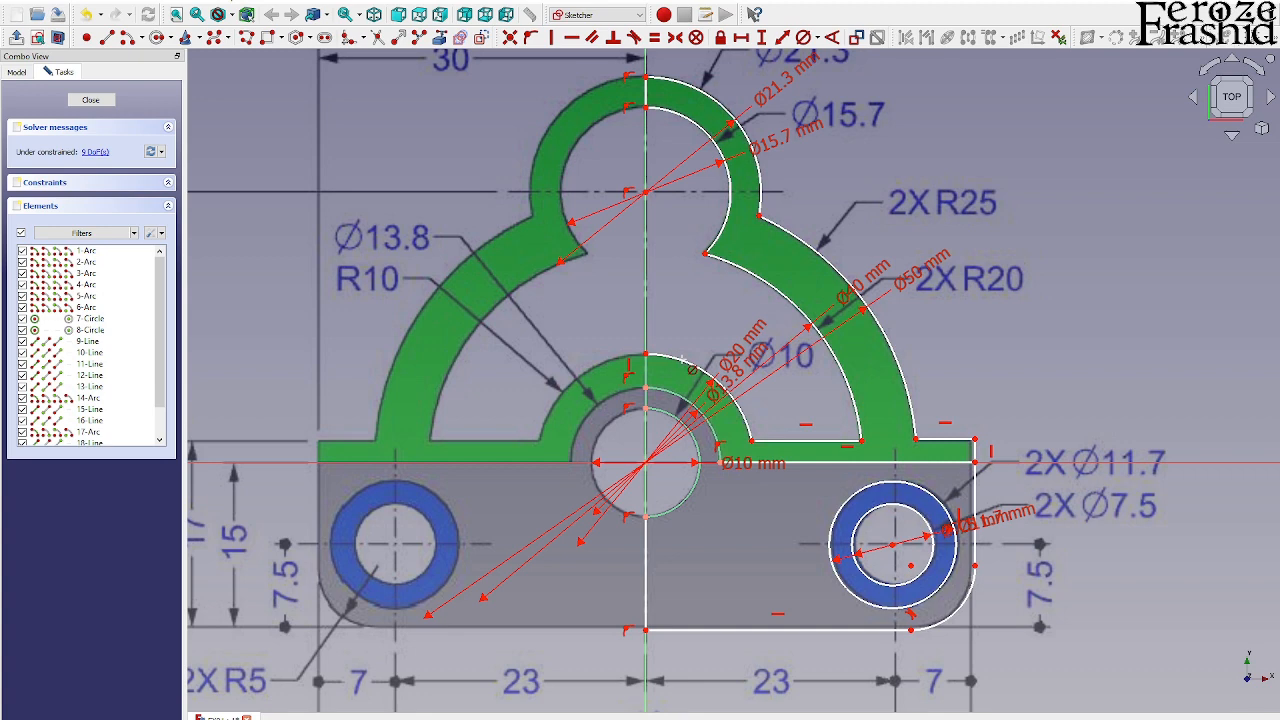
Step: Constrain the base's rounded lower corner arc to a 10 mm diameter
scroll(795, 438, "down", 2)
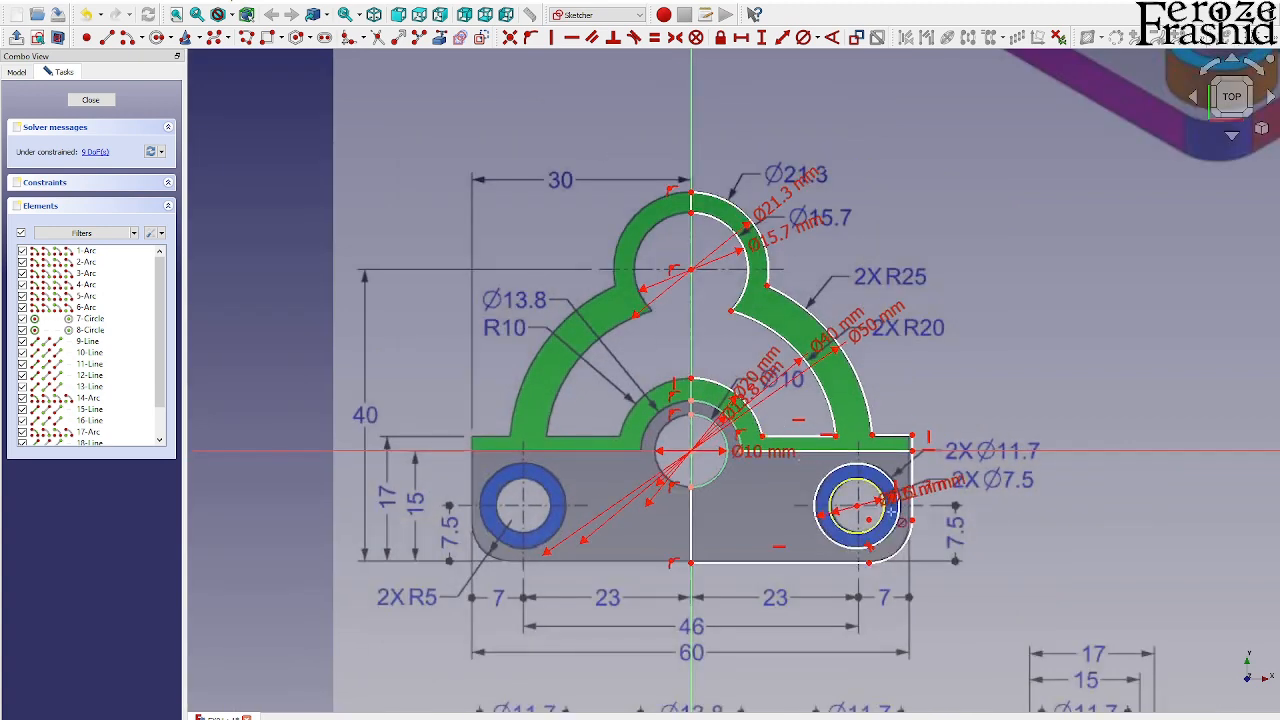
scroll(905, 550, "up", 2)
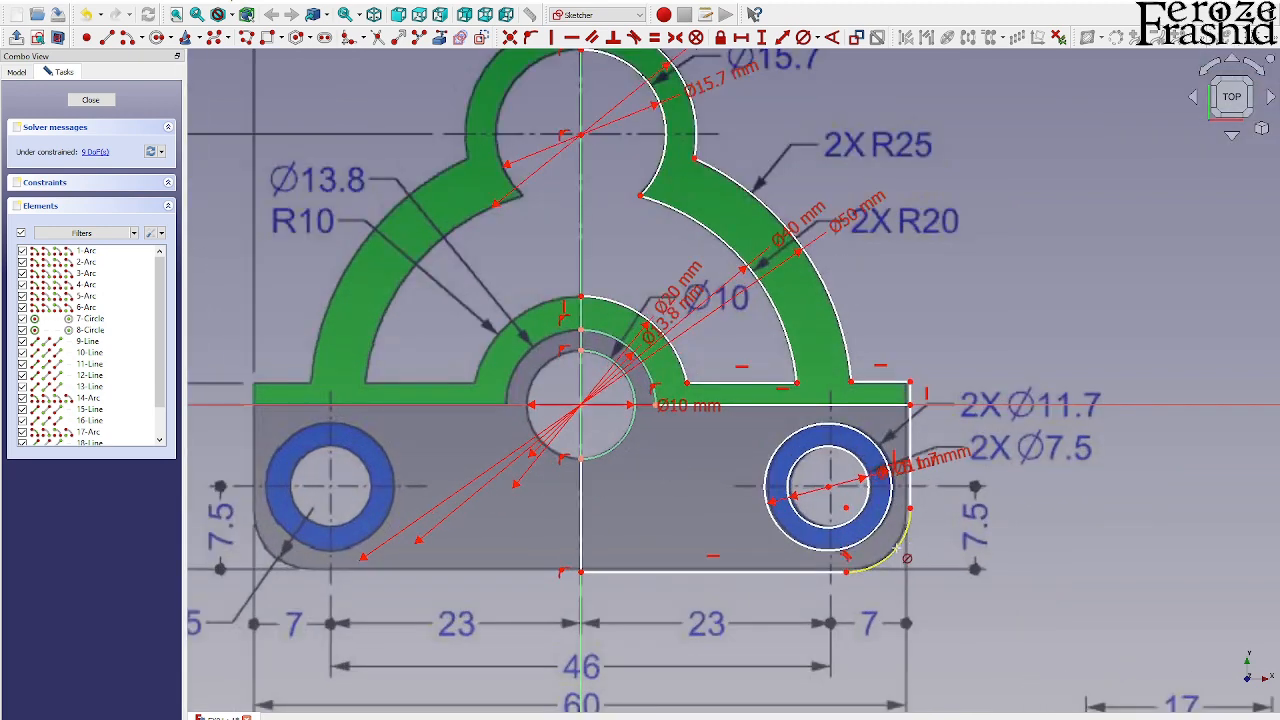
left_click(897, 547)
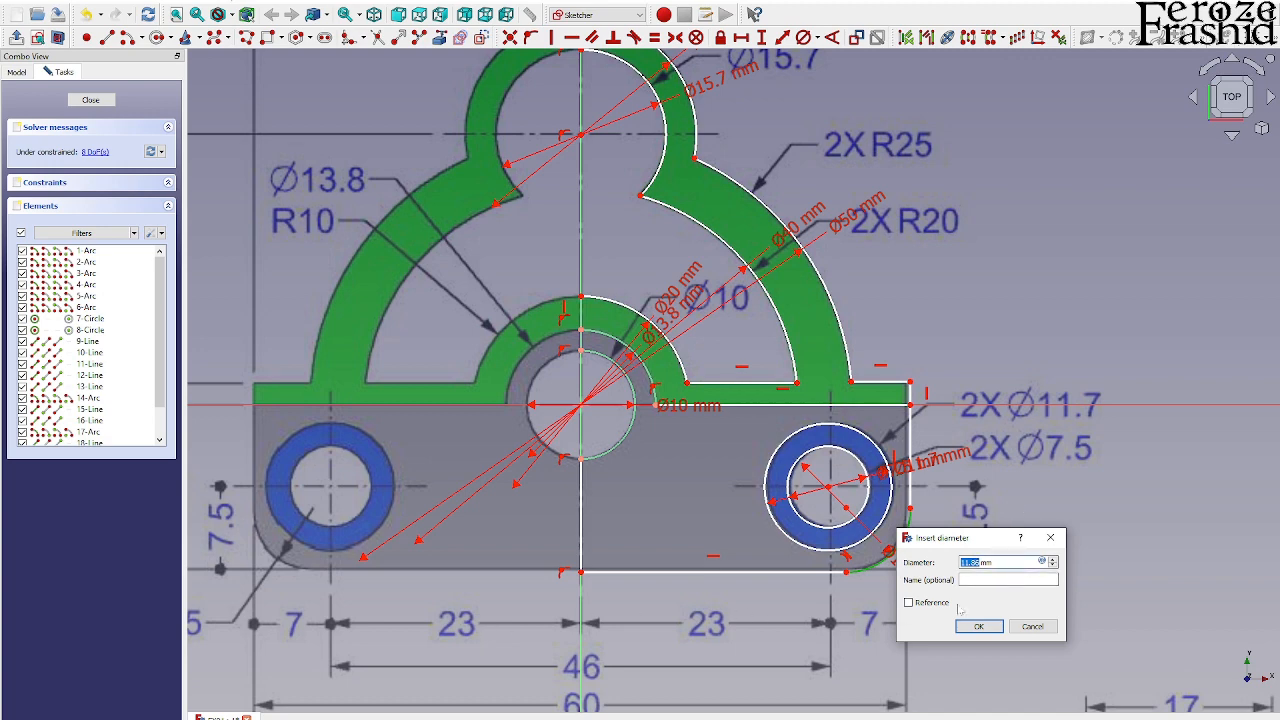
type("10")
key("Return")
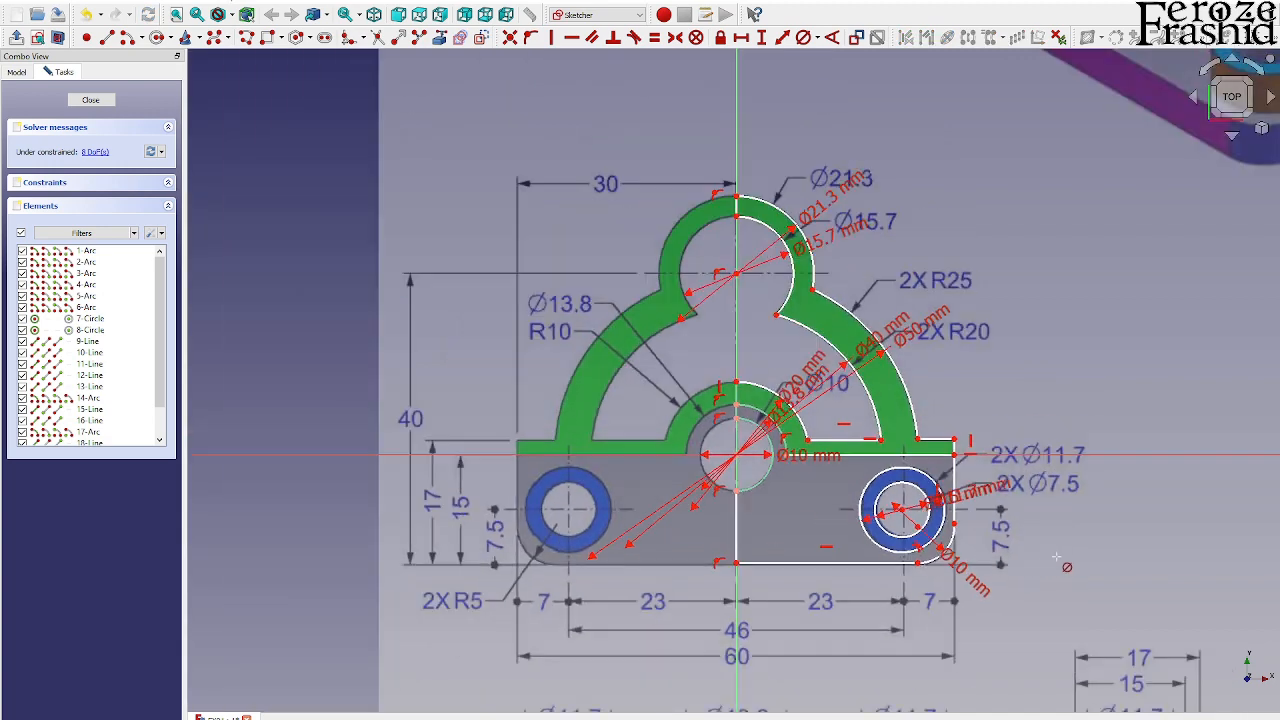
Step: Constrain the vertical distance between the corner boss's centre and the base's lower edge to 7.5 mm
scroll(1055, 557, "down", 2)
scroll(1068, 580, "up", 2)
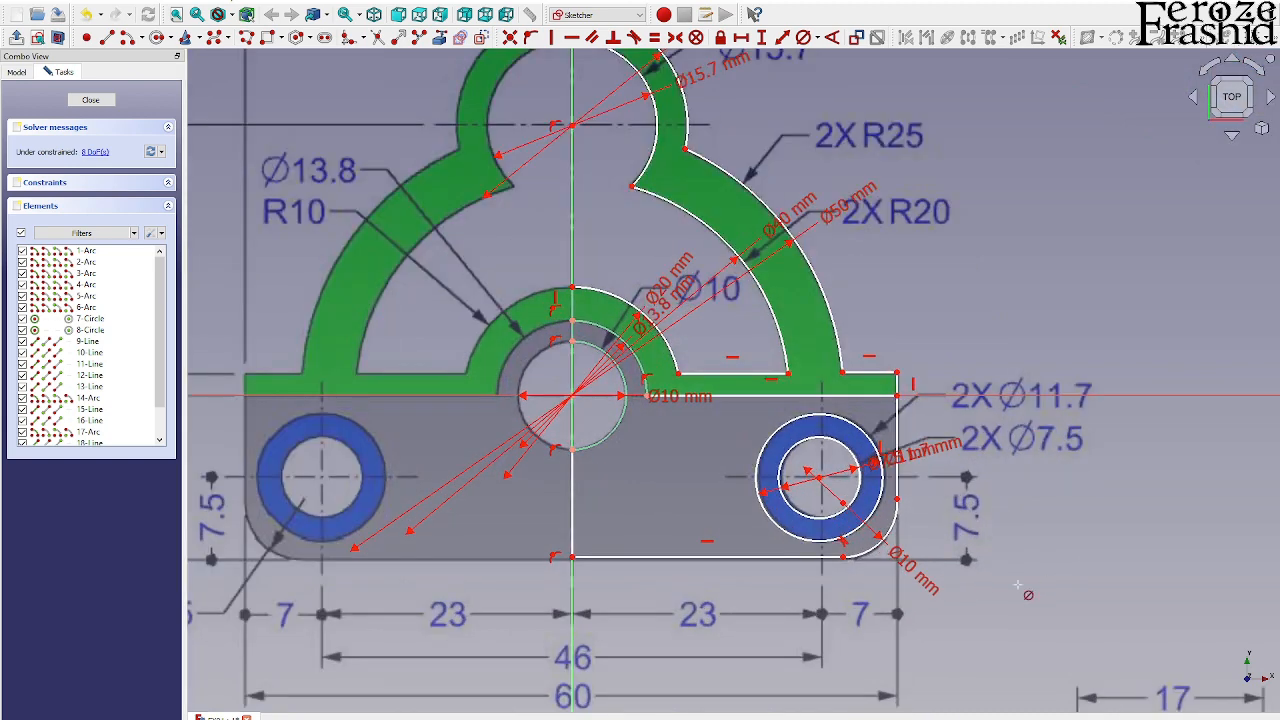
scroll(972, 535, "down", 2)
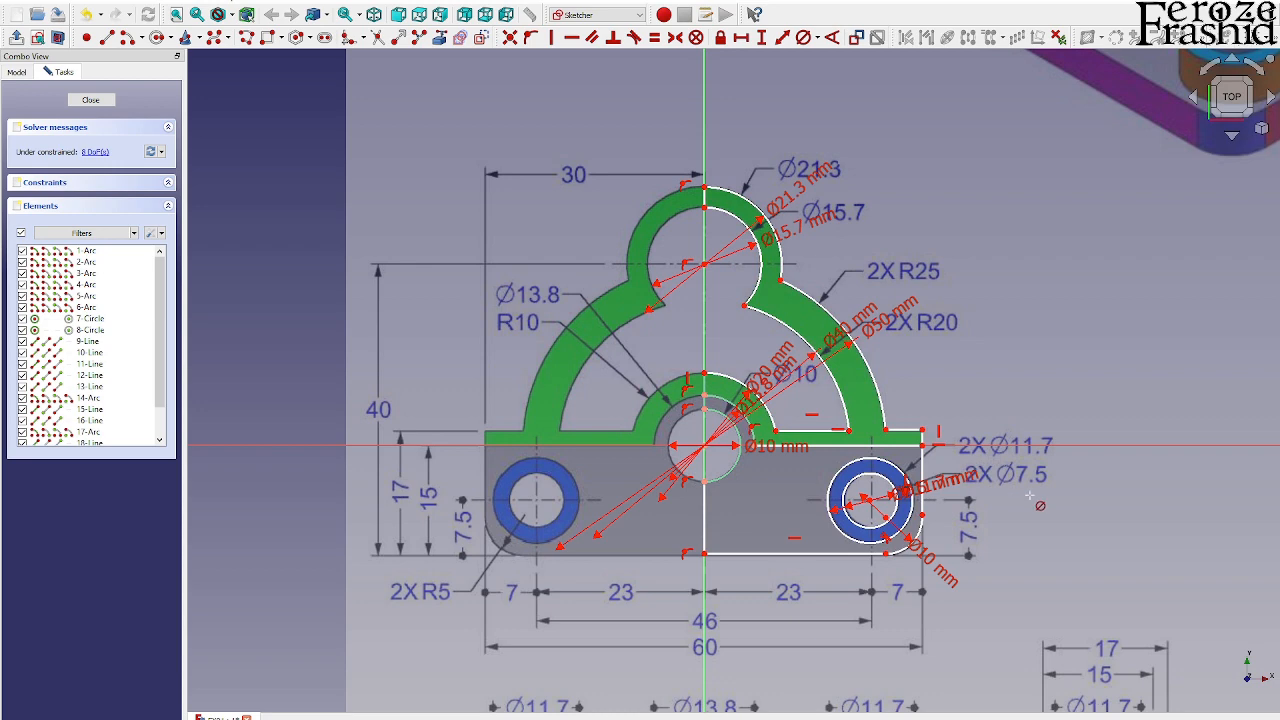
scroll(801, 479, "up", 1)
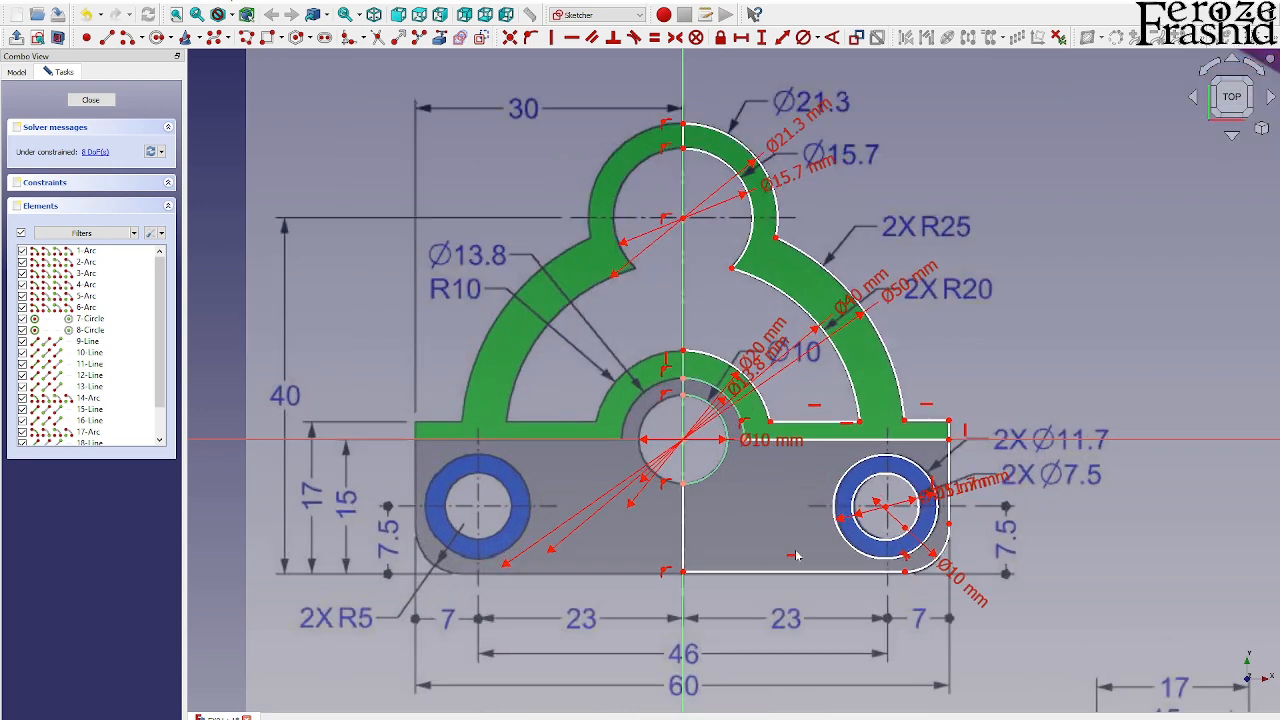
scroll(898, 505, "up", 1)
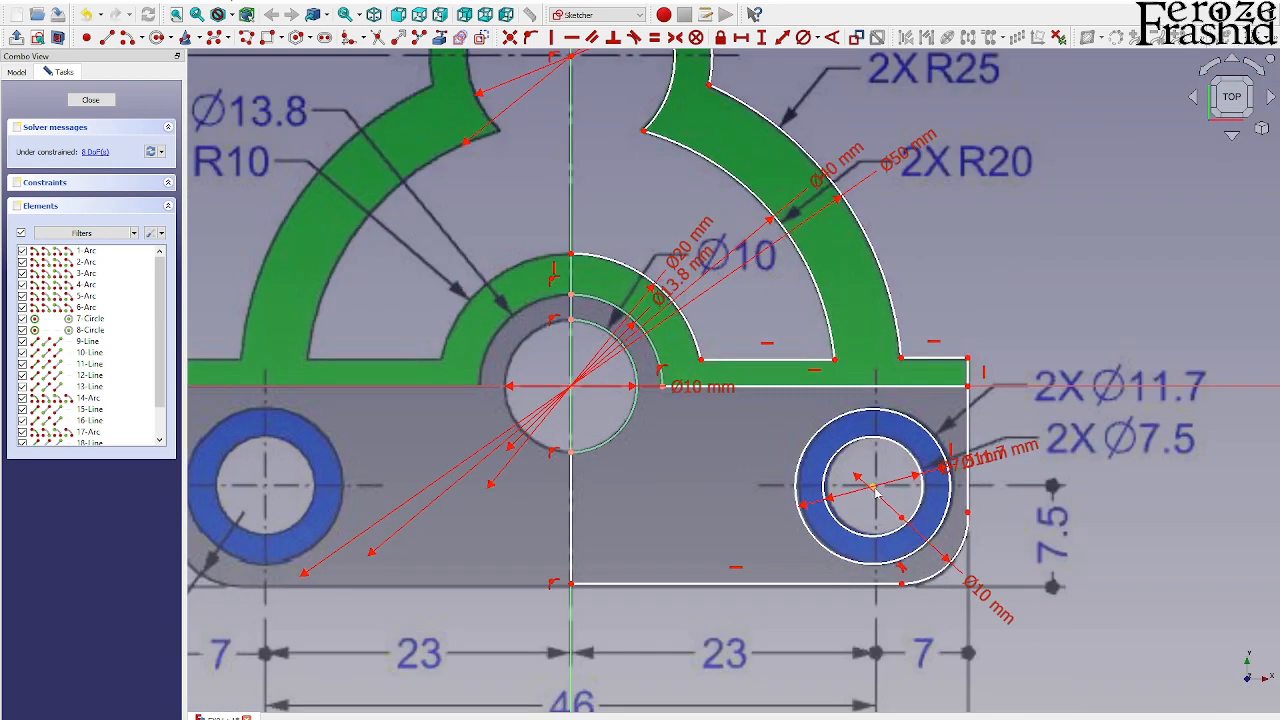
left_click(873, 486)
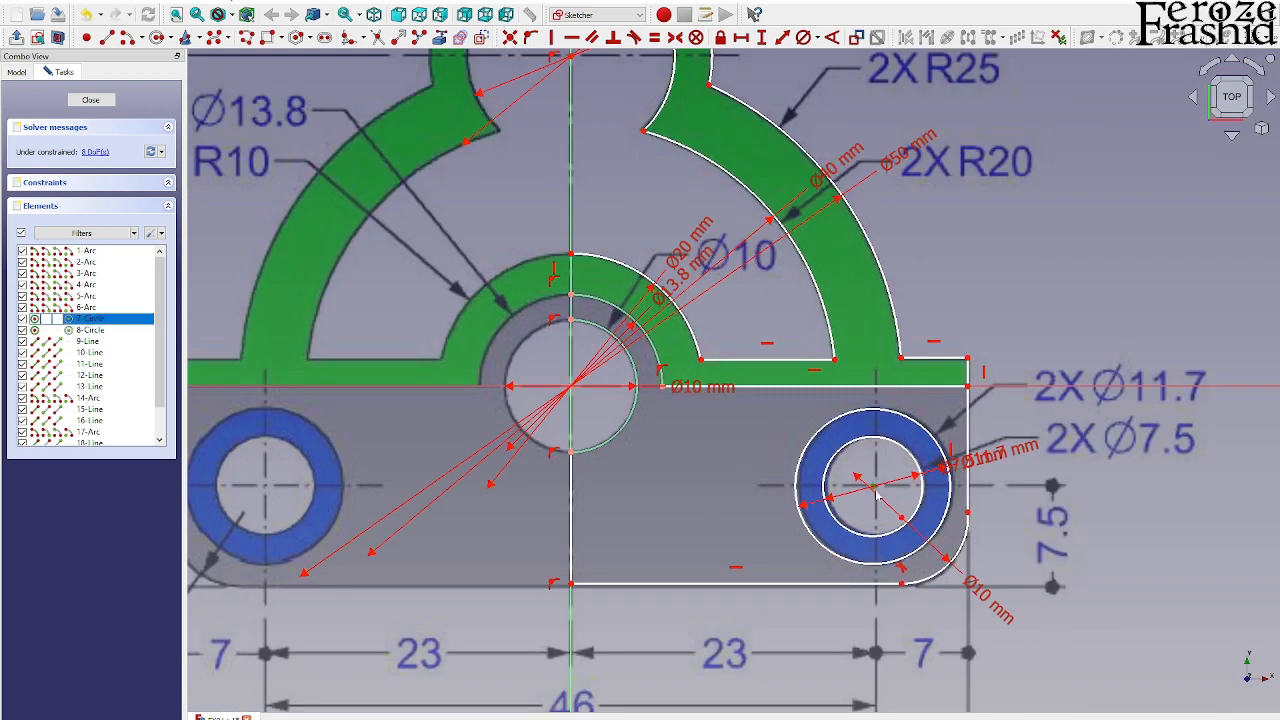
left_click(903, 585)
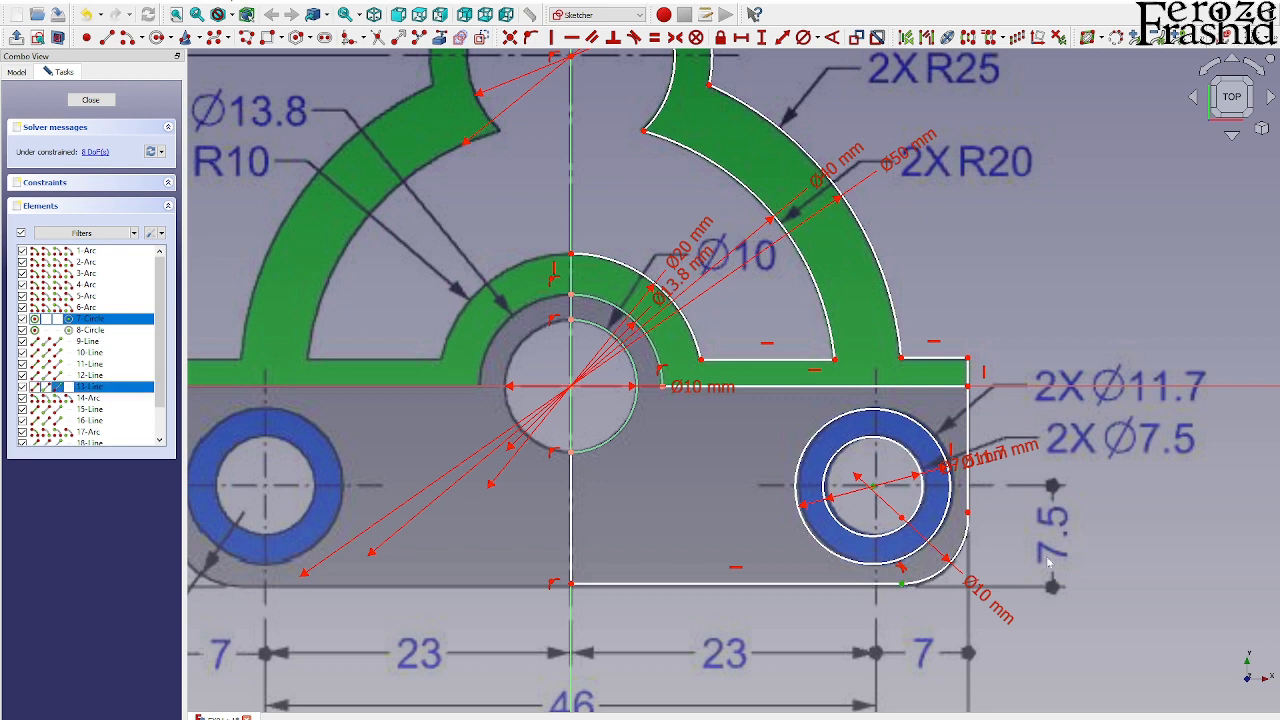
left_click(761, 37)
type("7")
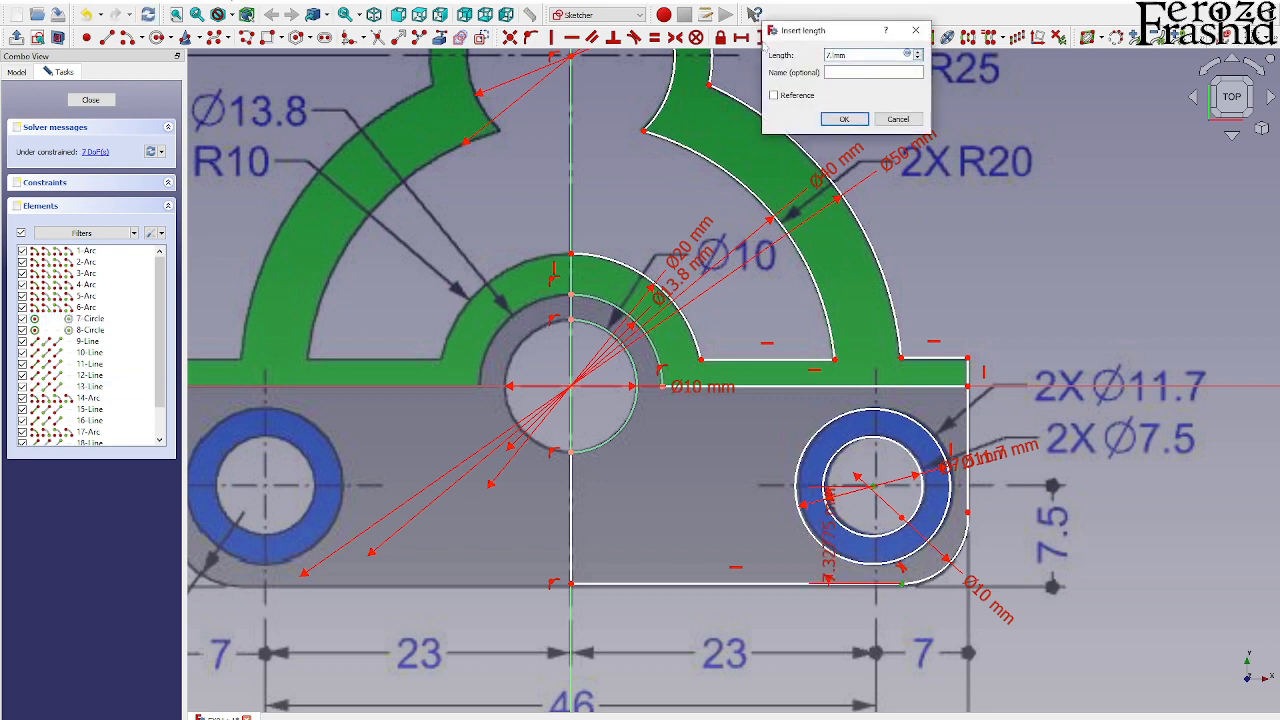
key("Return")
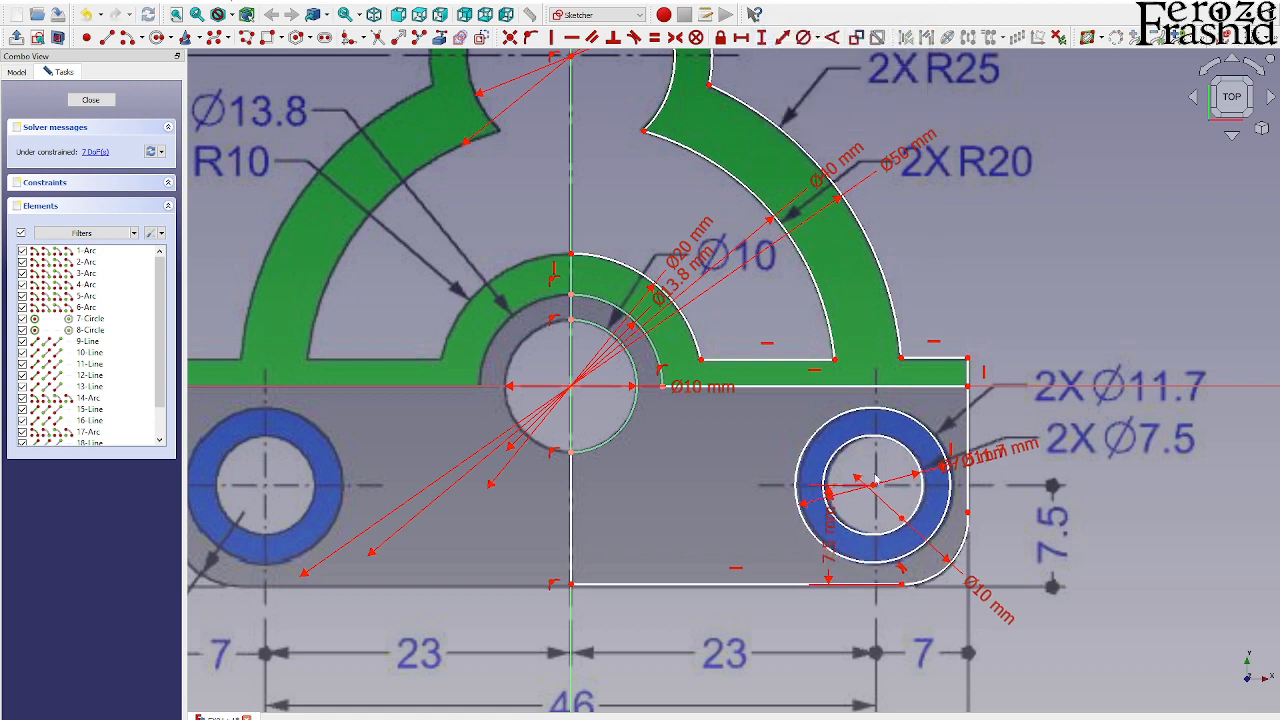
Step: Constrain the horizontal distance between the corner boss's centre and the base's vertical side edge to 7 mm
left_click(873, 487)
left_click(968, 513)
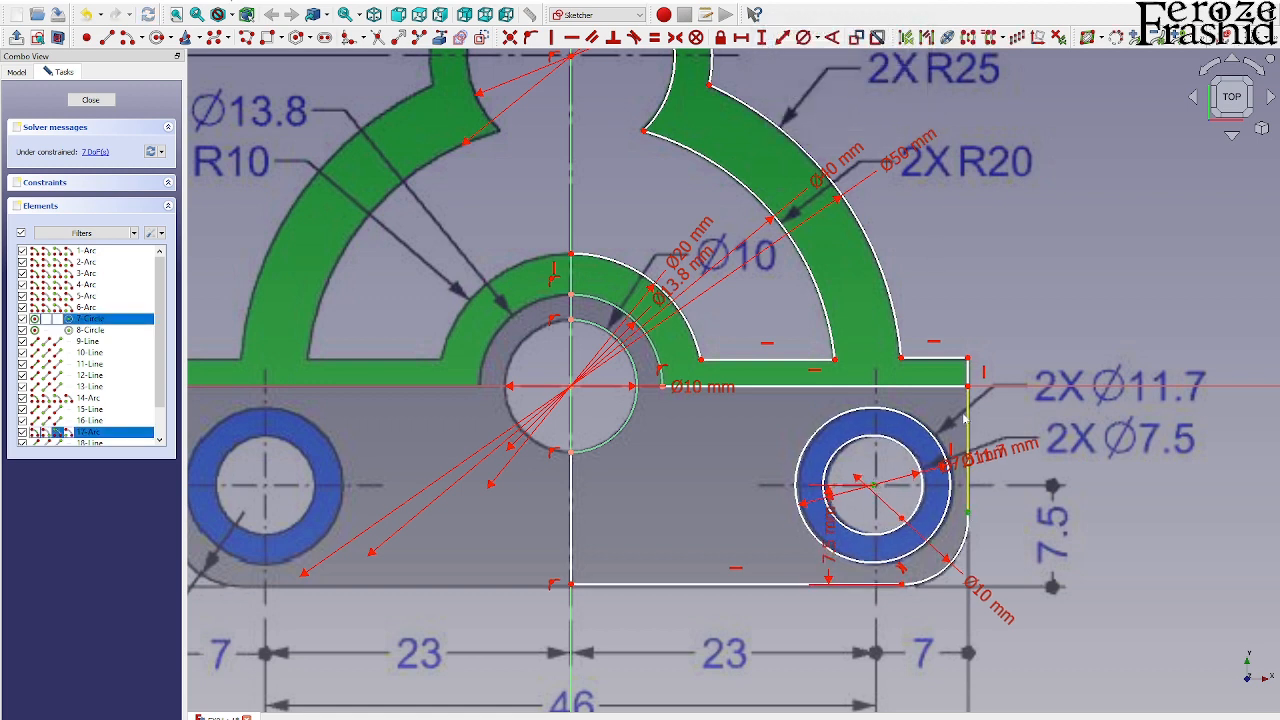
left_click(741, 37)
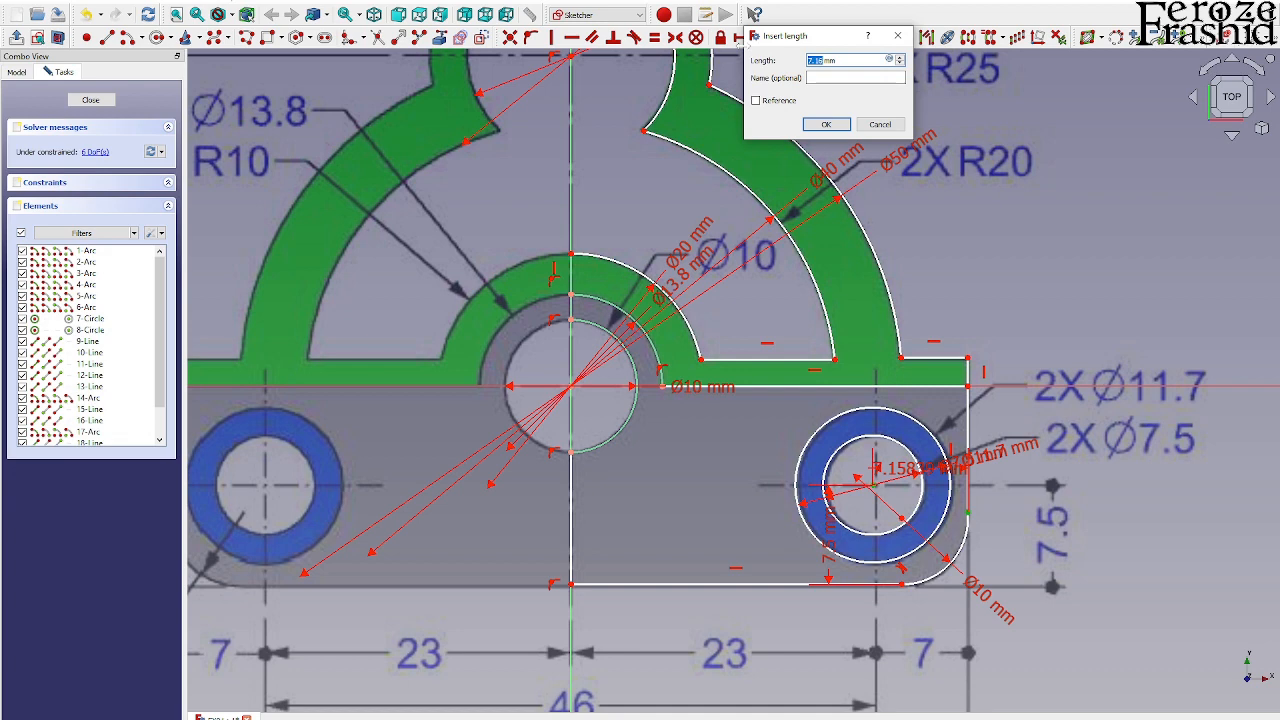
type("7")
key("Return")
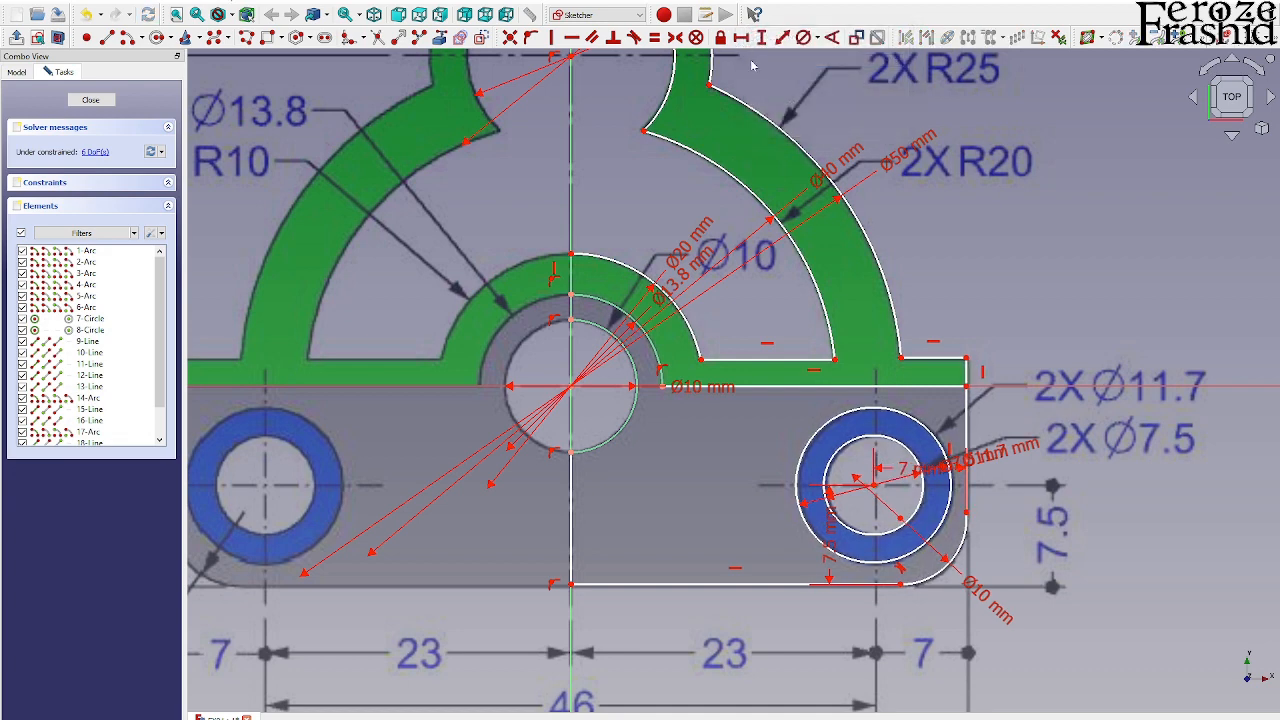
Step: Constrain the half-base width, from the lower edge's endpoint on the vertical axis to the side edge, to 30 mm
scroll(750, 52, "down", 2)
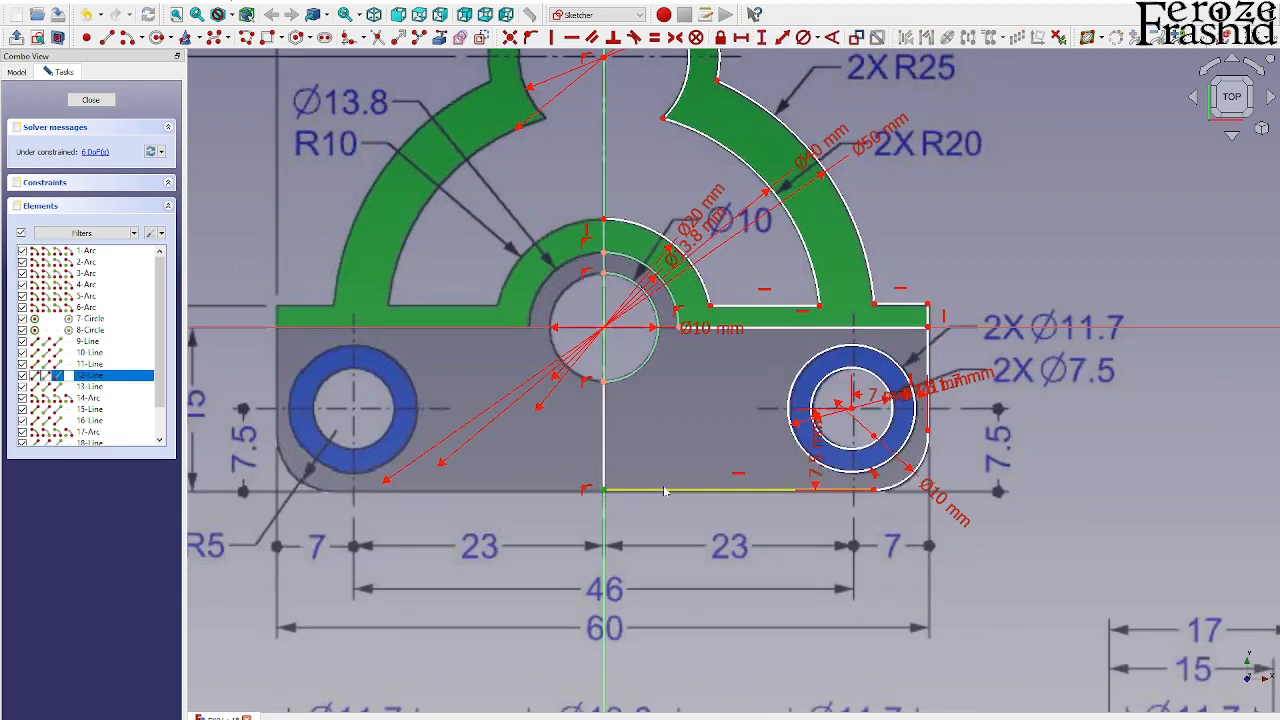
left_click(928, 436)
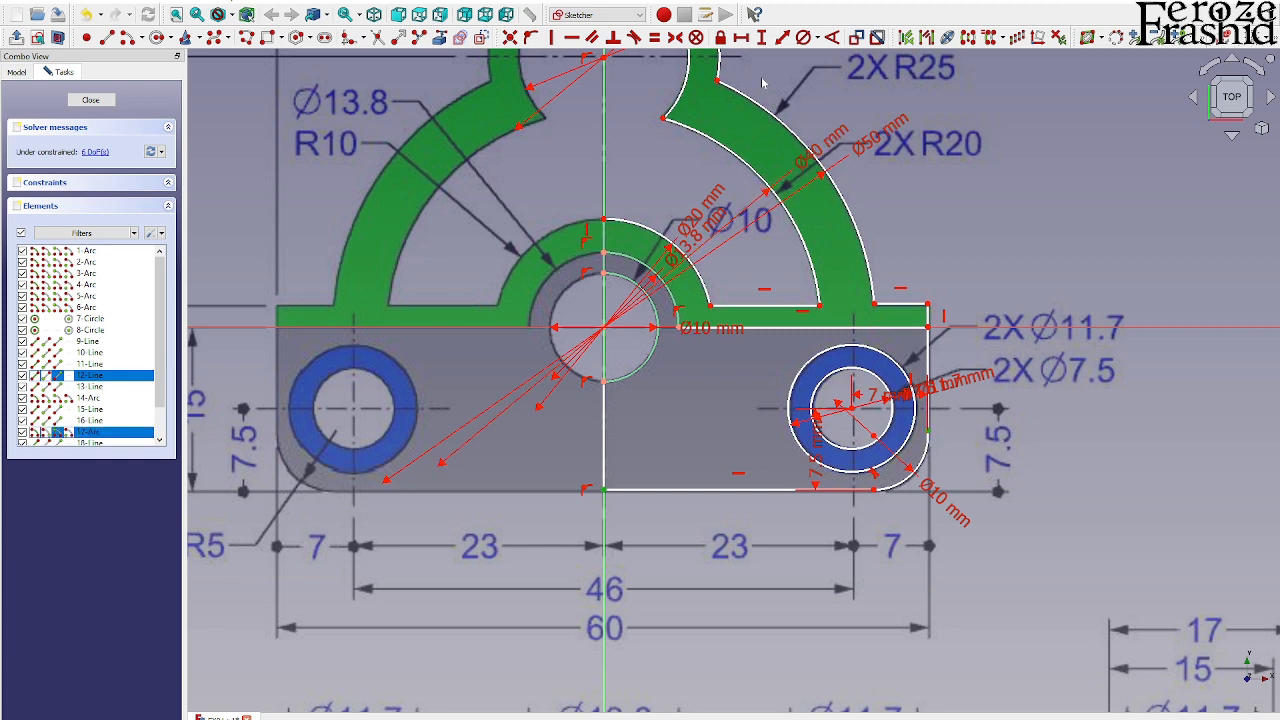
left_click(741, 37)
type("3mm")
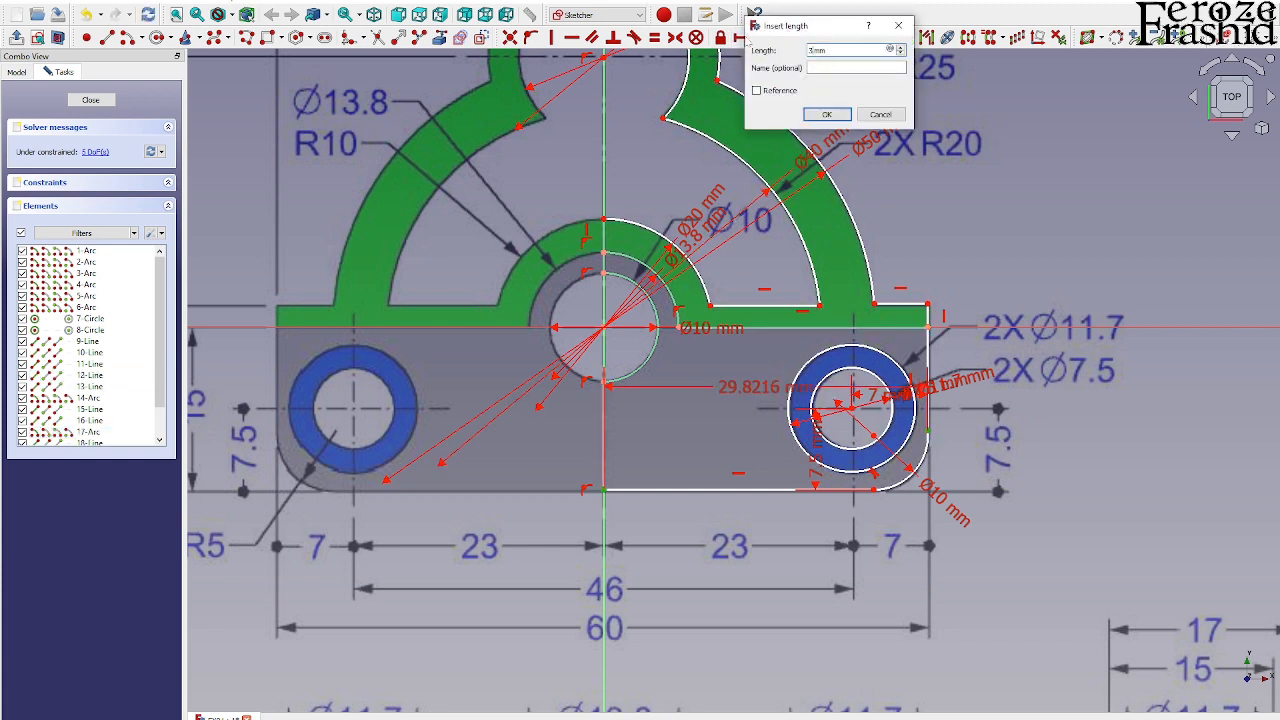
type("0")
key("Return")
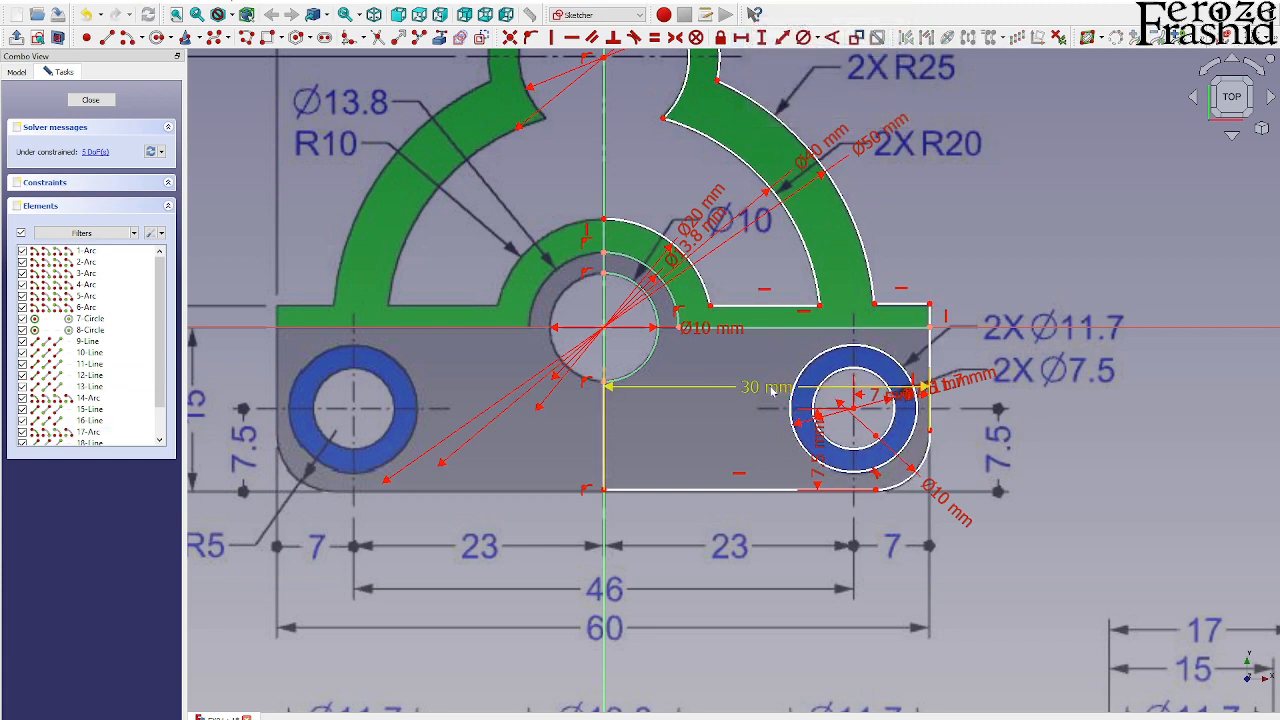
Step: Move the 30 mm width dimension below the base, and the boss's diameter and 7.5 mm height dimensions outside the profile
left_click_drag(772, 392, 803, 632)
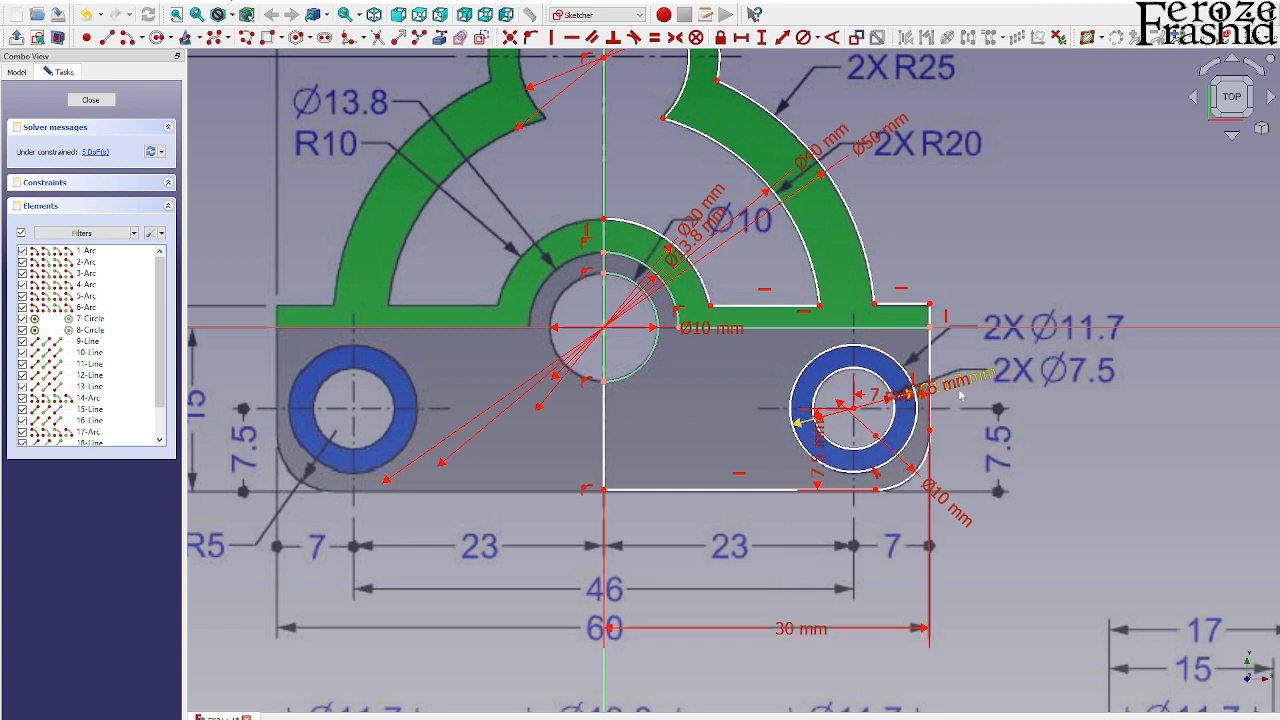
left_click_drag(958, 393, 1078, 338)
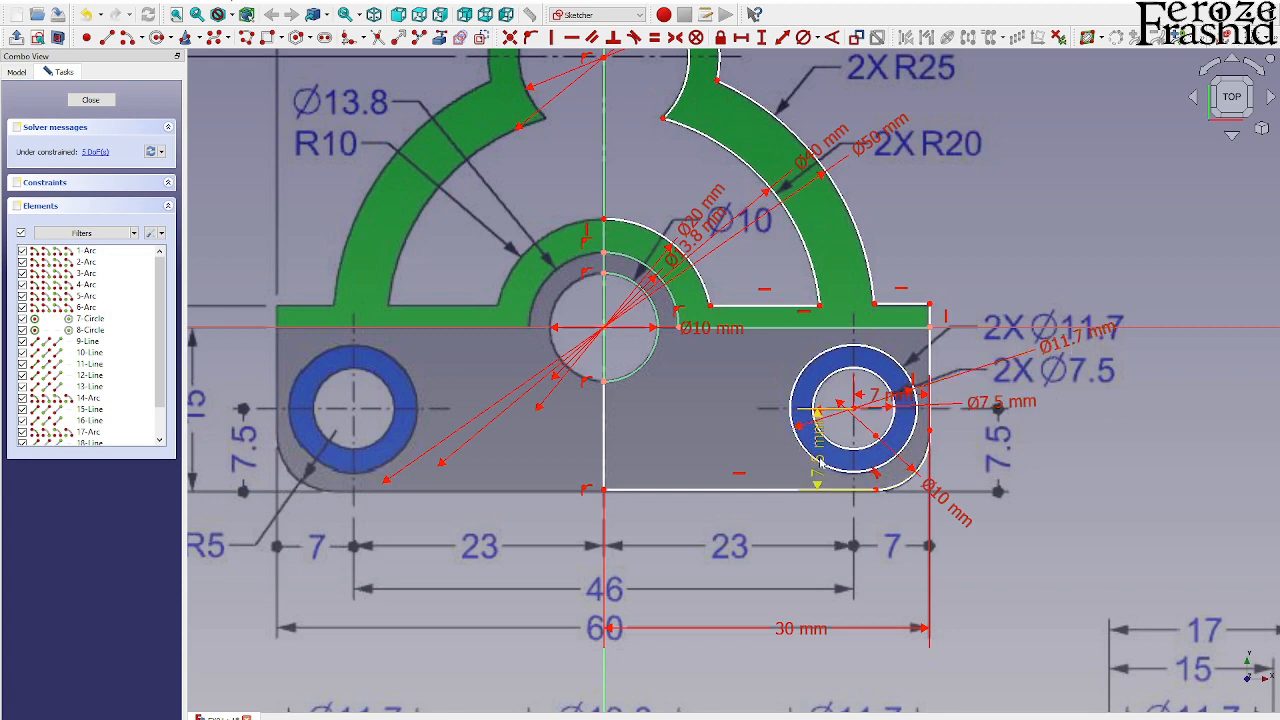
left_click_drag(818, 483, 998, 460)
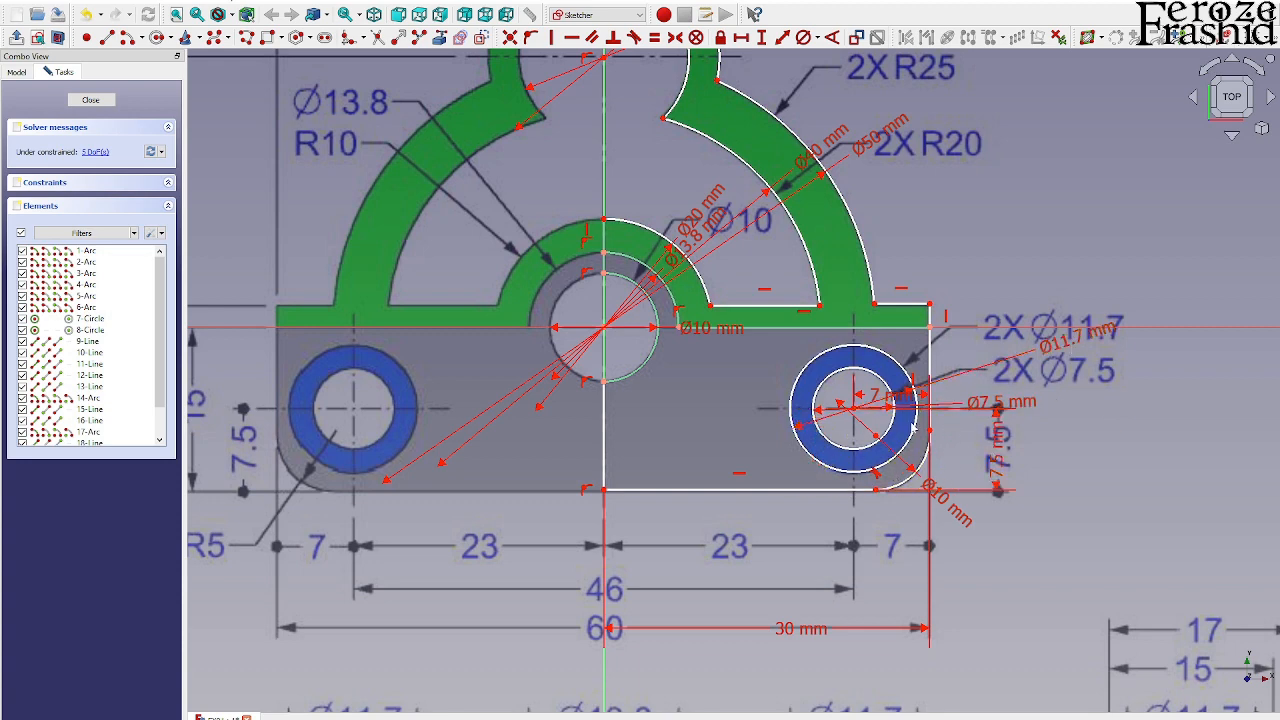
scroll(912, 428, "up", 3)
scroll(862, 414, "down", 3)
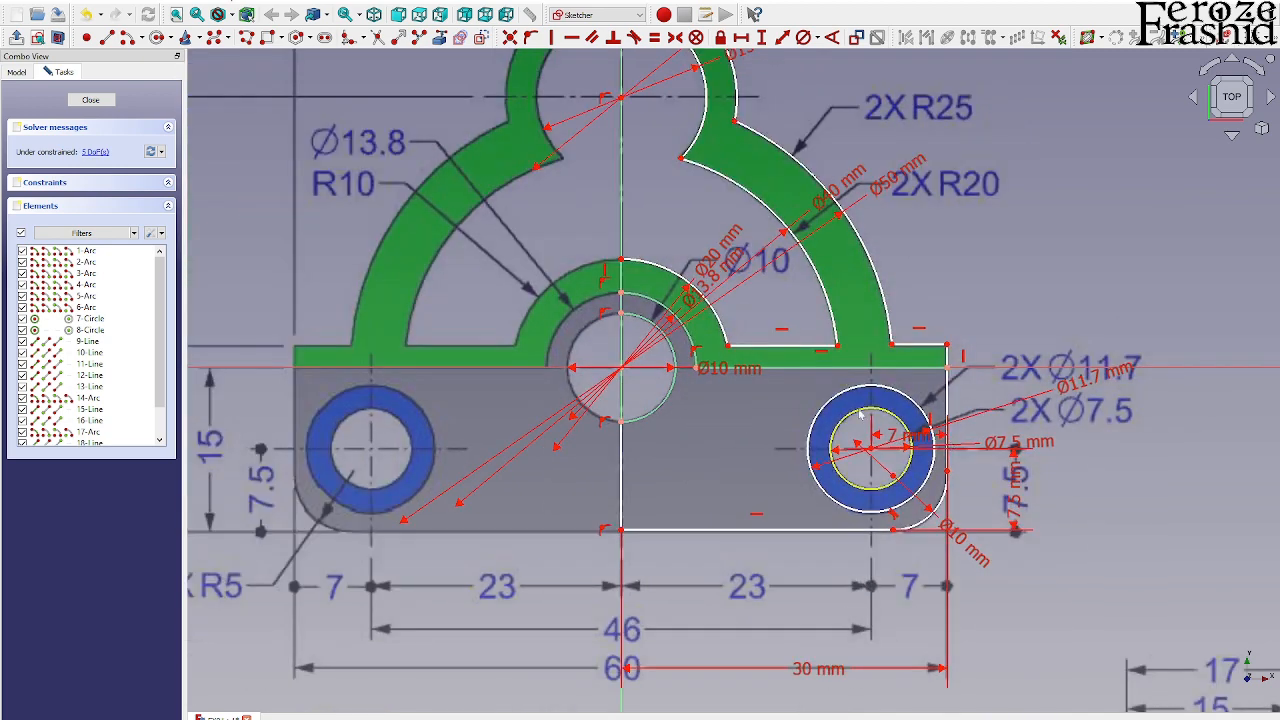
scroll(860, 414, "down", 4)
scroll(755, 120, "up", 3)
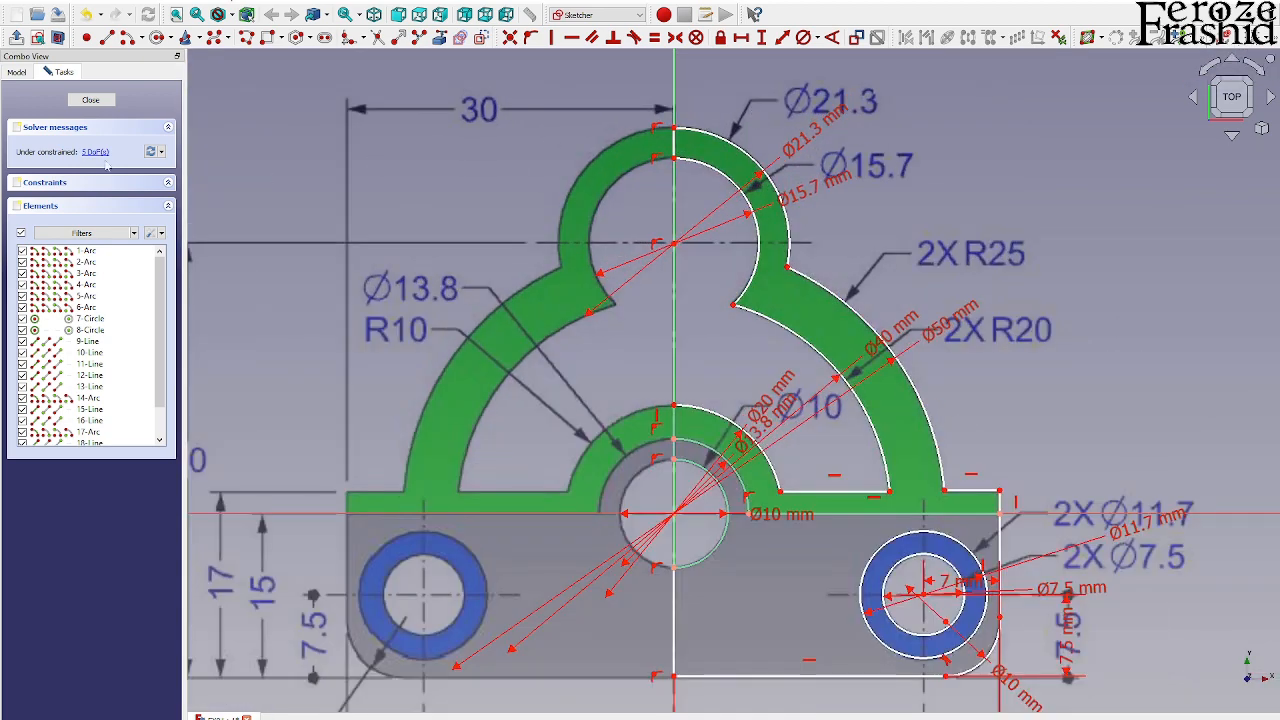
left_click(676, 156)
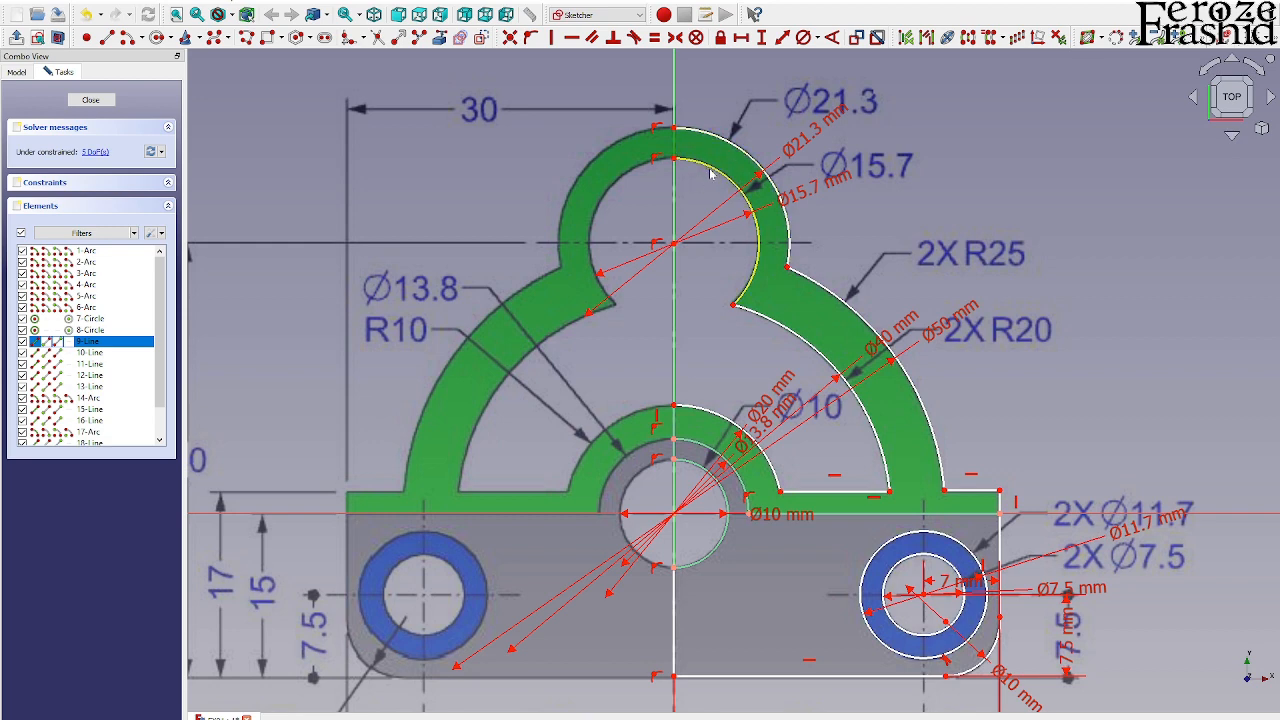
left_click(843, 203)
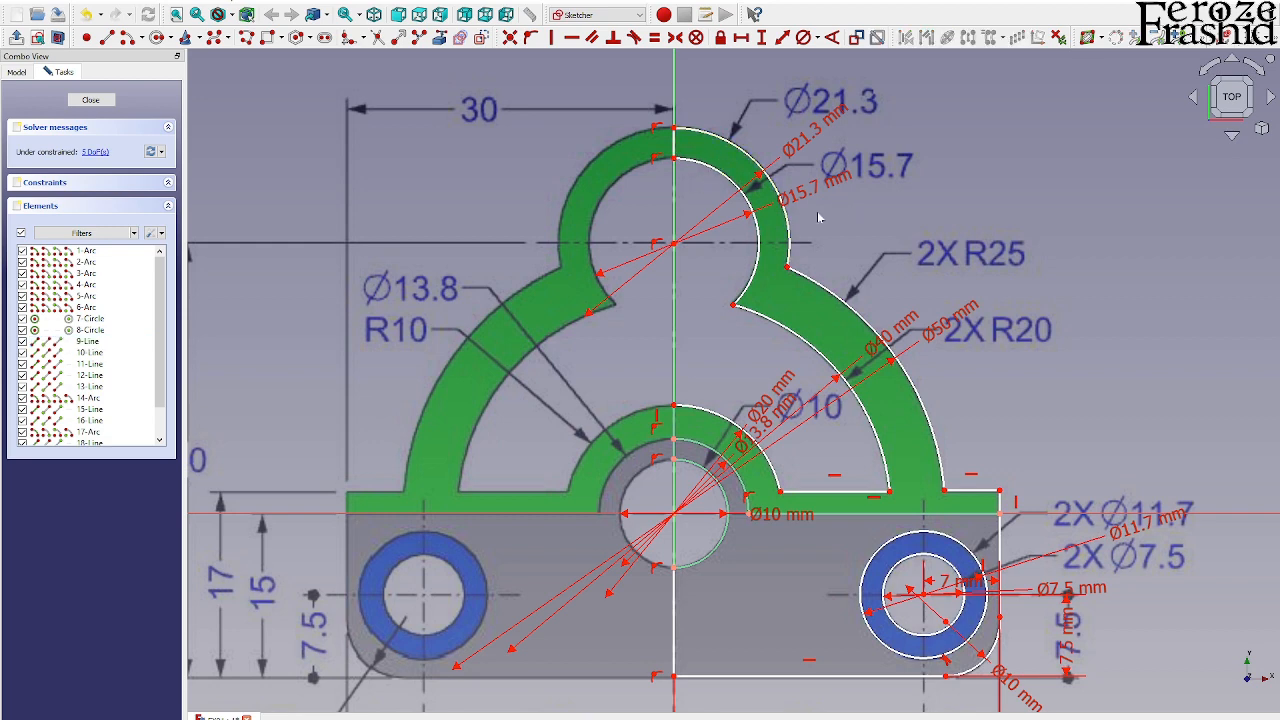
Step: Move the 20 mm and 13.8 mm diameter dimensions of the central arcs further out, clear of each other and the arcs
scroll(685, 235, "down", 3)
scroll(755, 300, "up", 3)
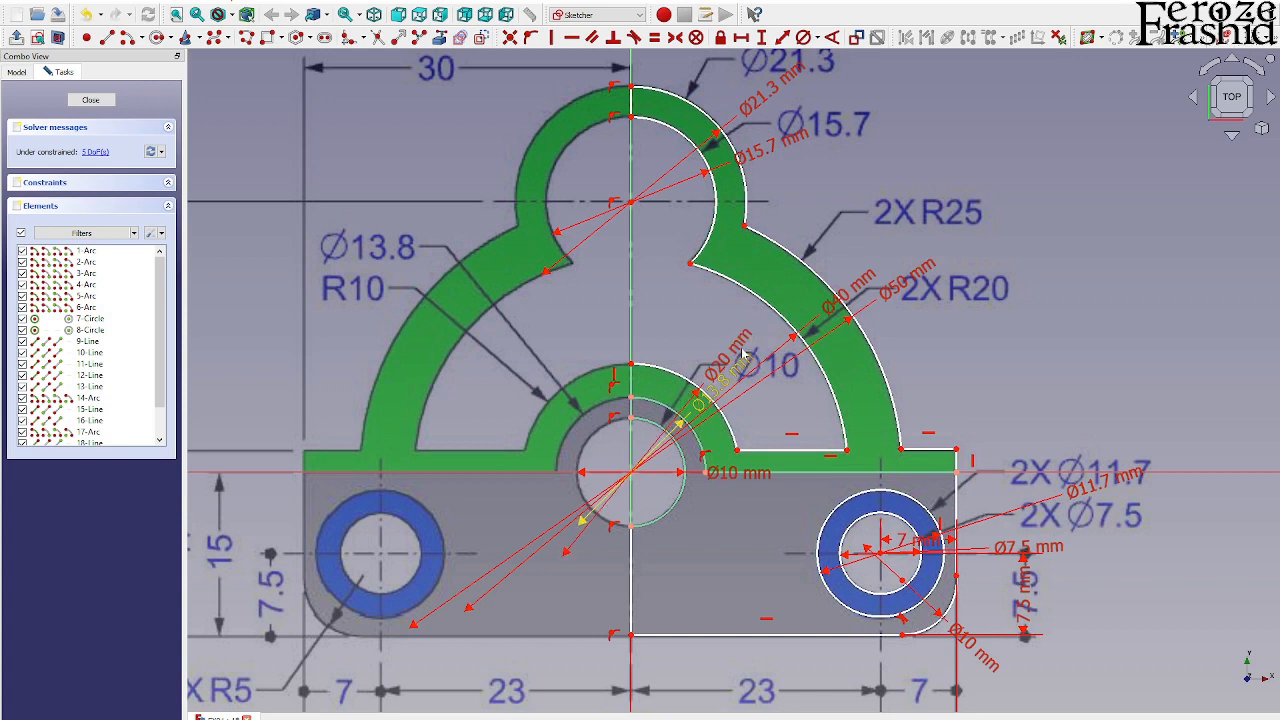
left_click_drag(729, 362, 703, 322)
left_click_drag(737, 368, 738, 334)
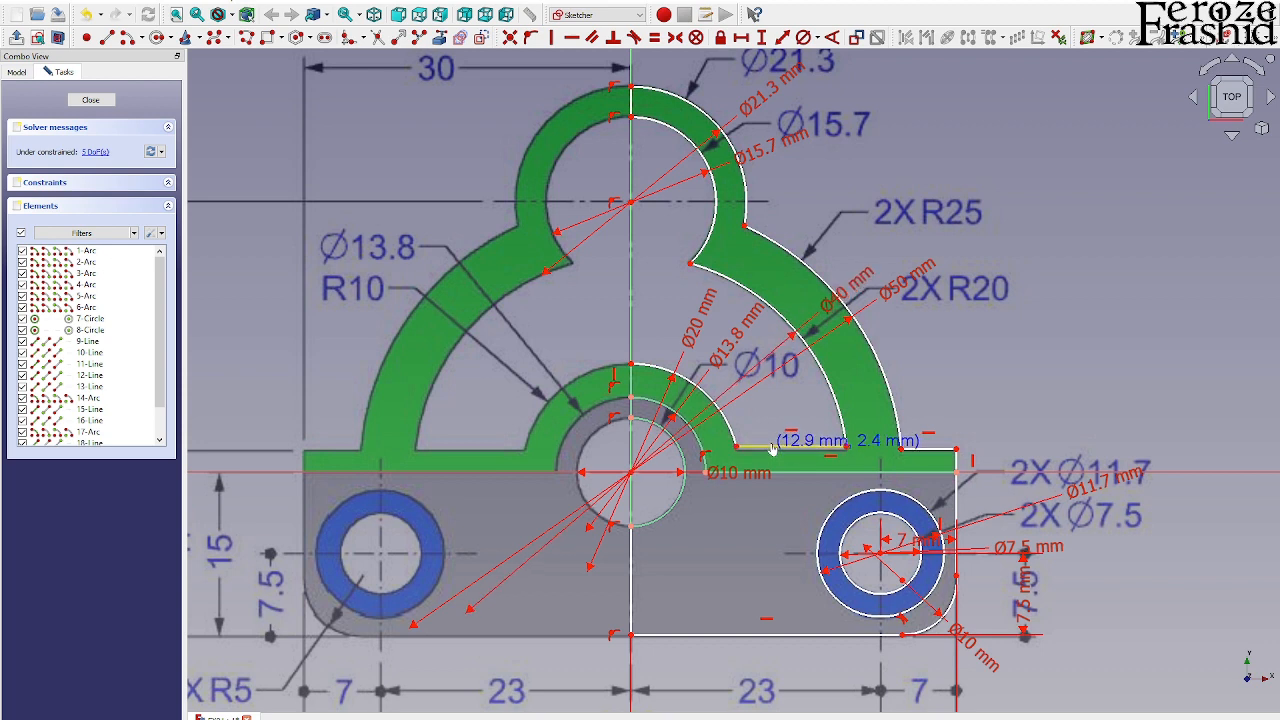
Step: Align the lower endpoints of the 40 mm and 50 mm diameter arcs with a horizontal constraint
left_click(838, 447)
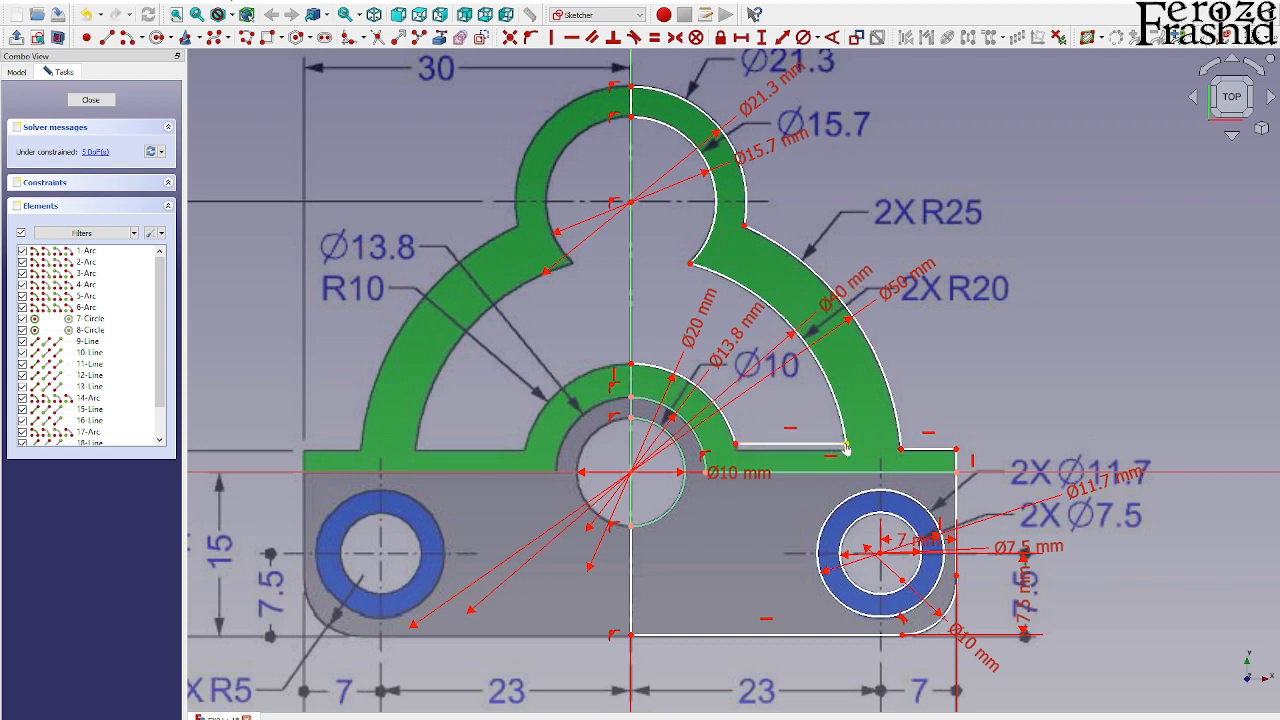
left_click(899, 453)
left_click(901, 451)
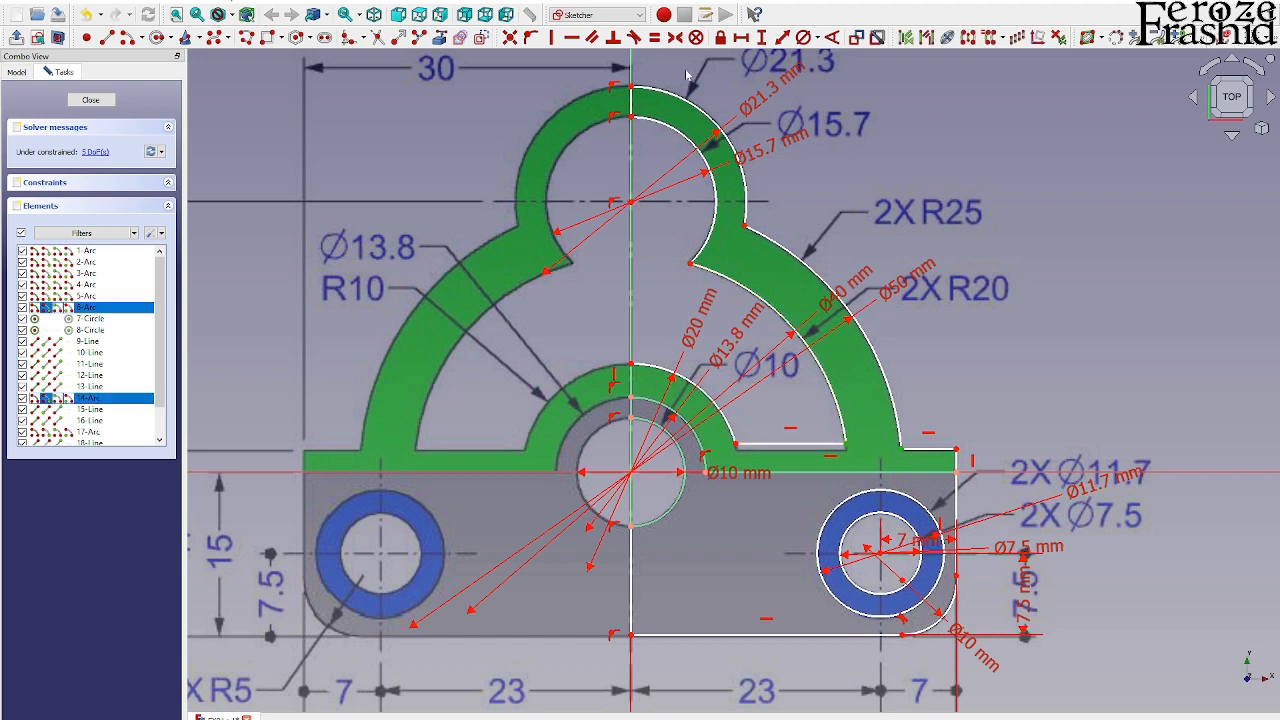
left_click(572, 37)
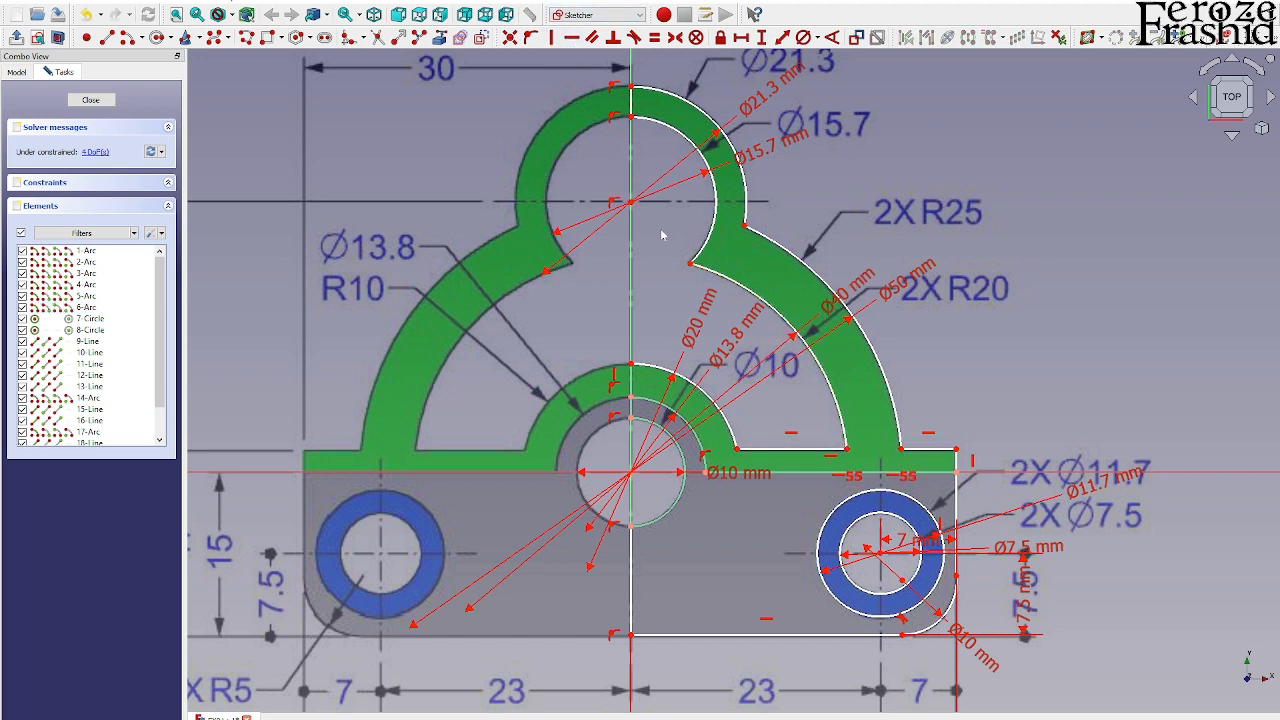
left_click_drag(737, 455, 736, 442)
Step: Constrain the vertical distance between the ledge's outer corner and the base's lower edge to 17 mm
left_click(957, 452)
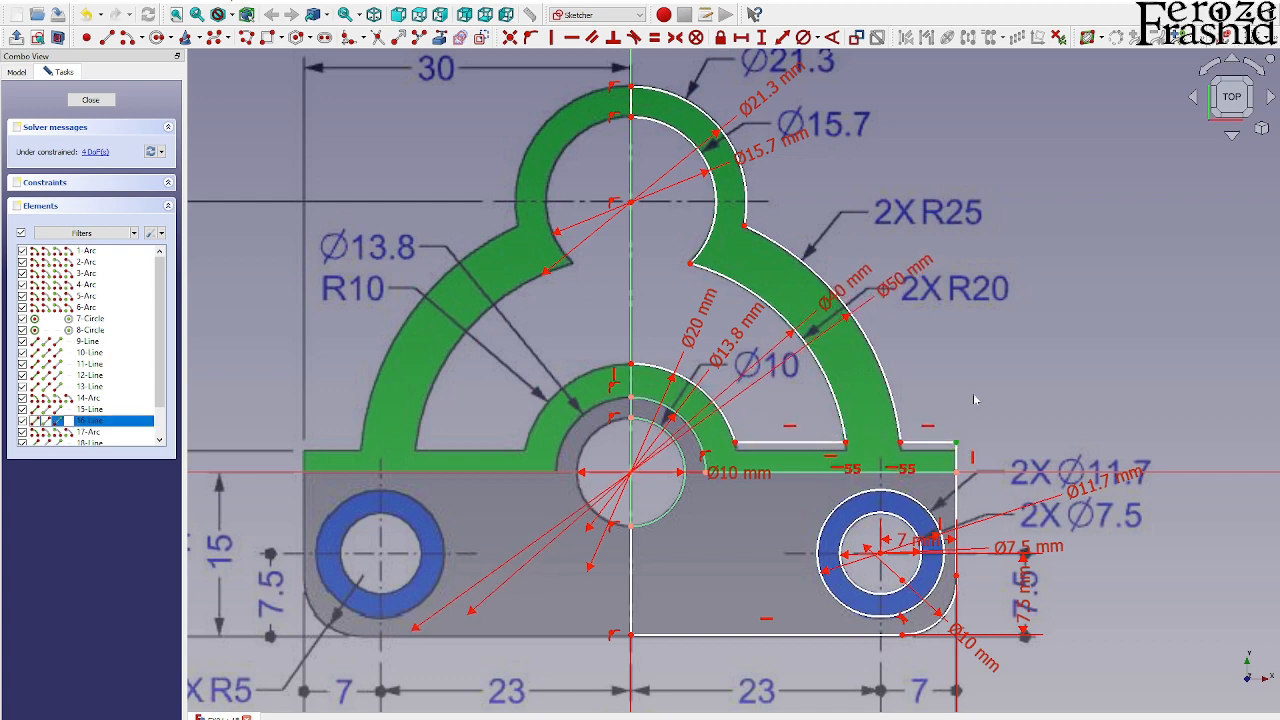
scroll(980, 320, "down", 1)
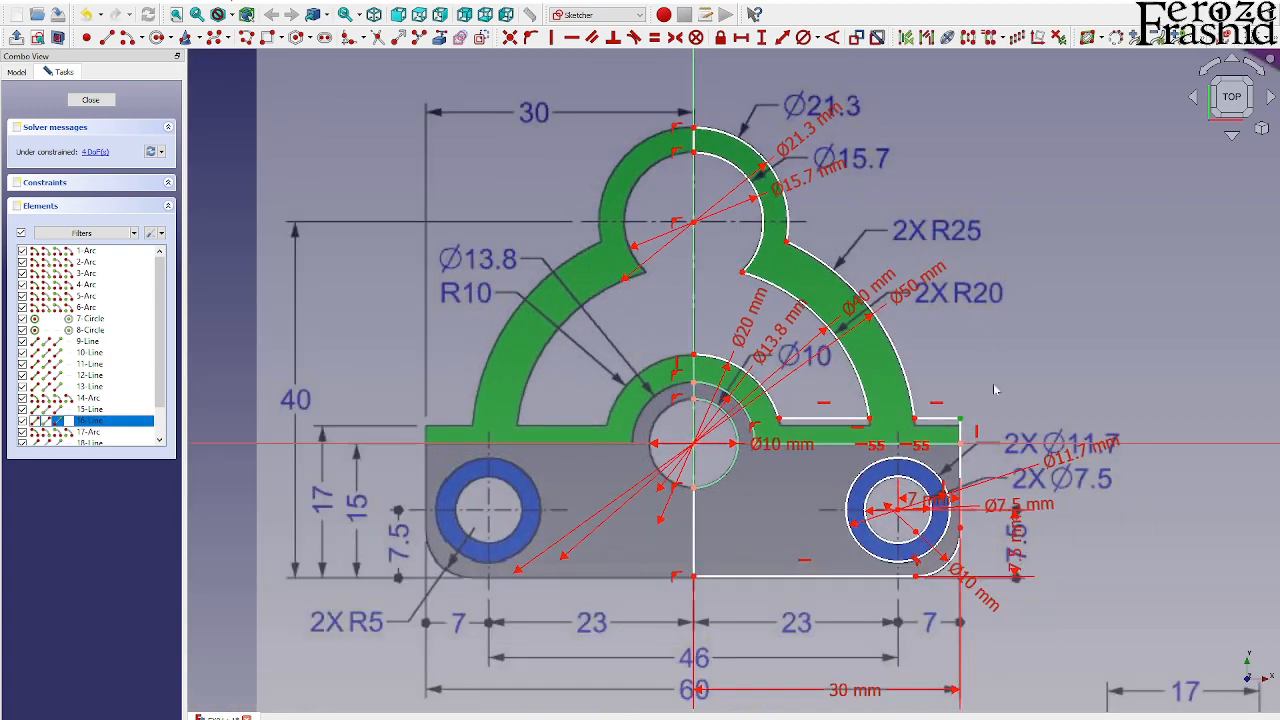
left_click(913, 578)
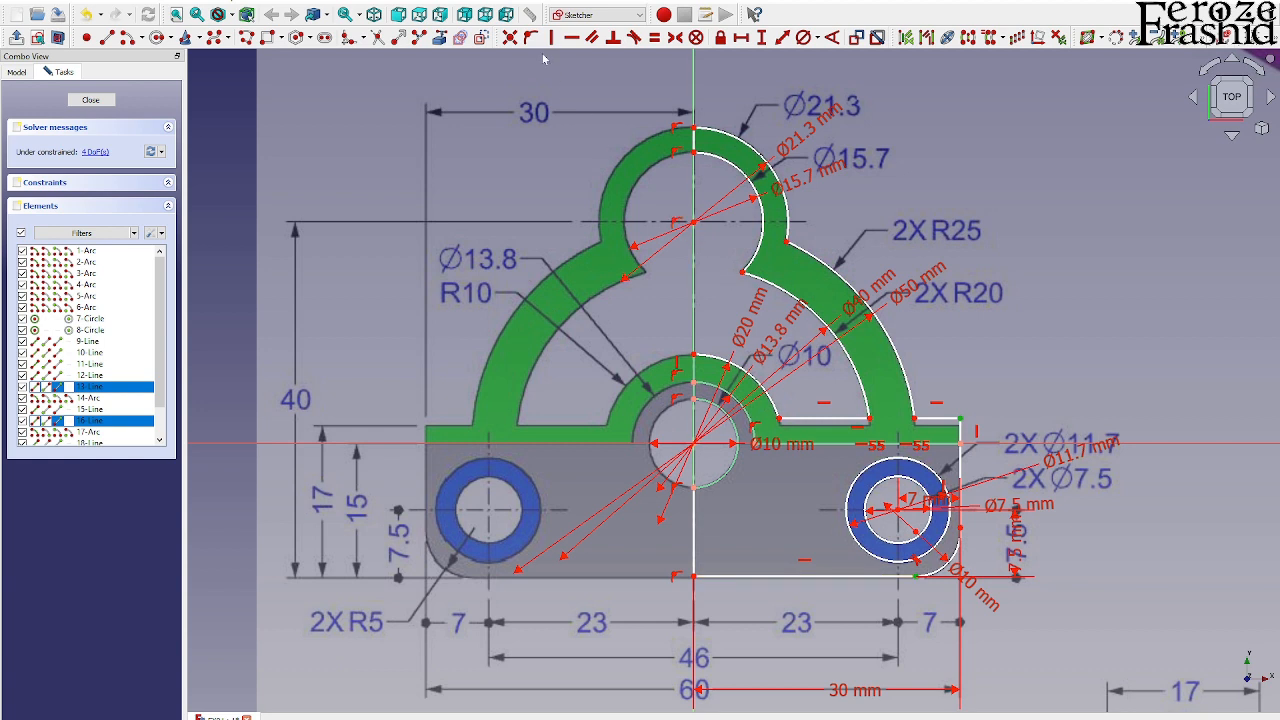
left_click(761, 37)
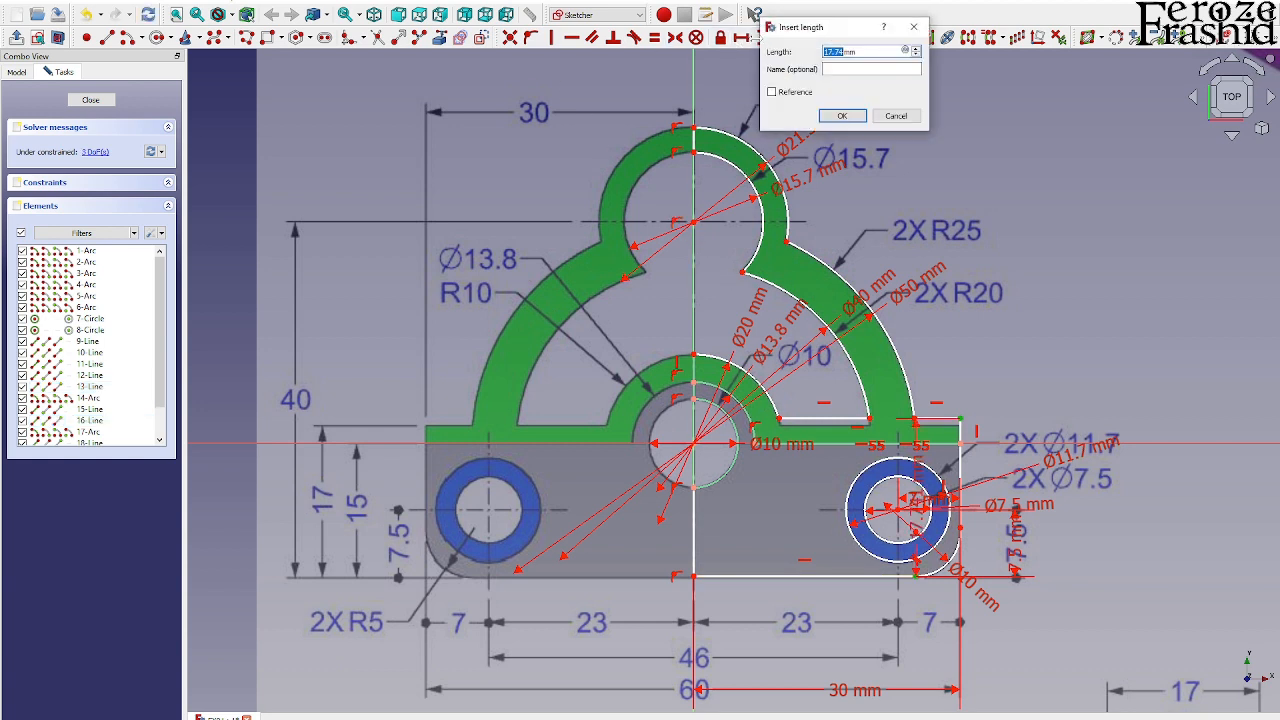
type("17")
key("Return")
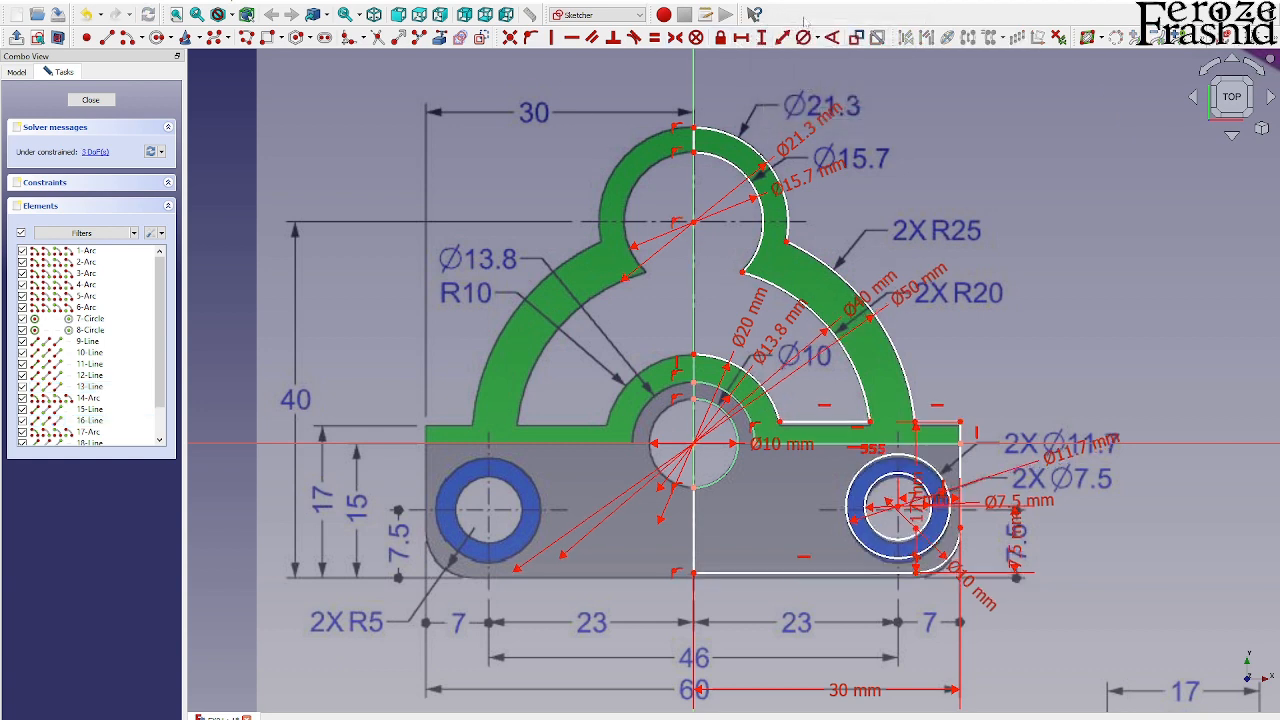
Step: Constrain the vertical distance between the base's lower edge and the central arcs' centre to 15 mm
left_click(693, 500)
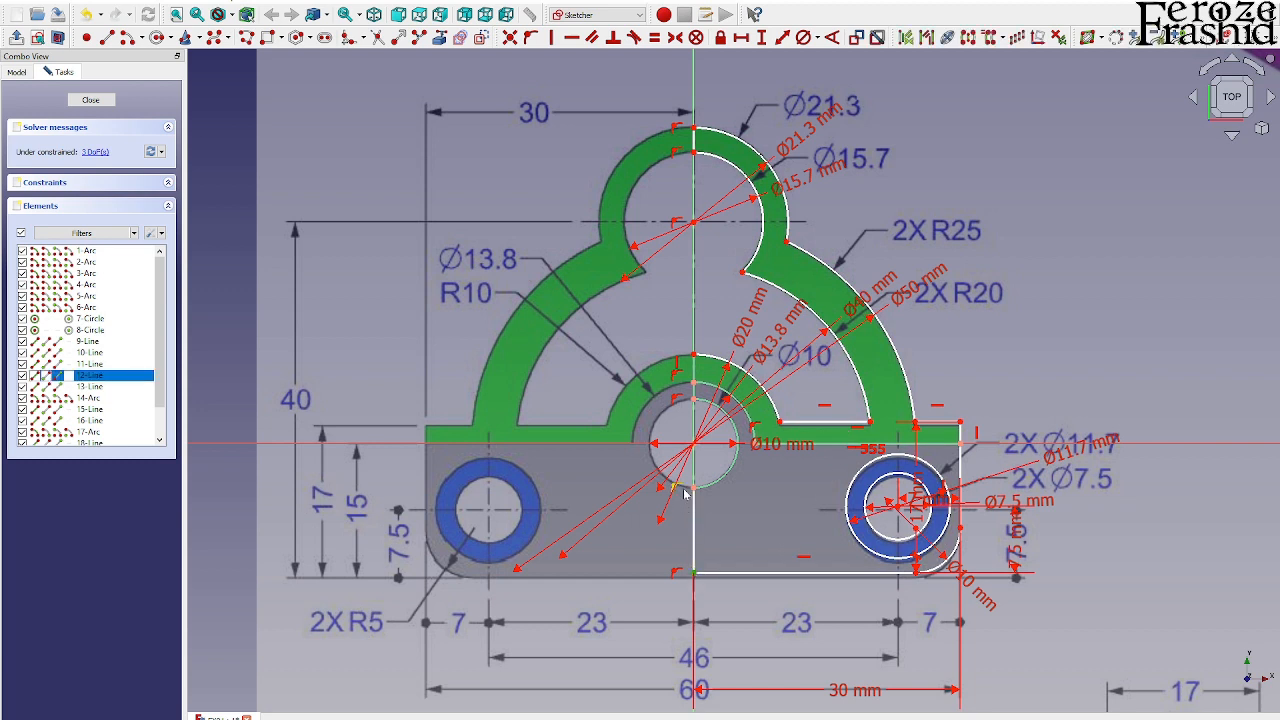
left_click(697, 455)
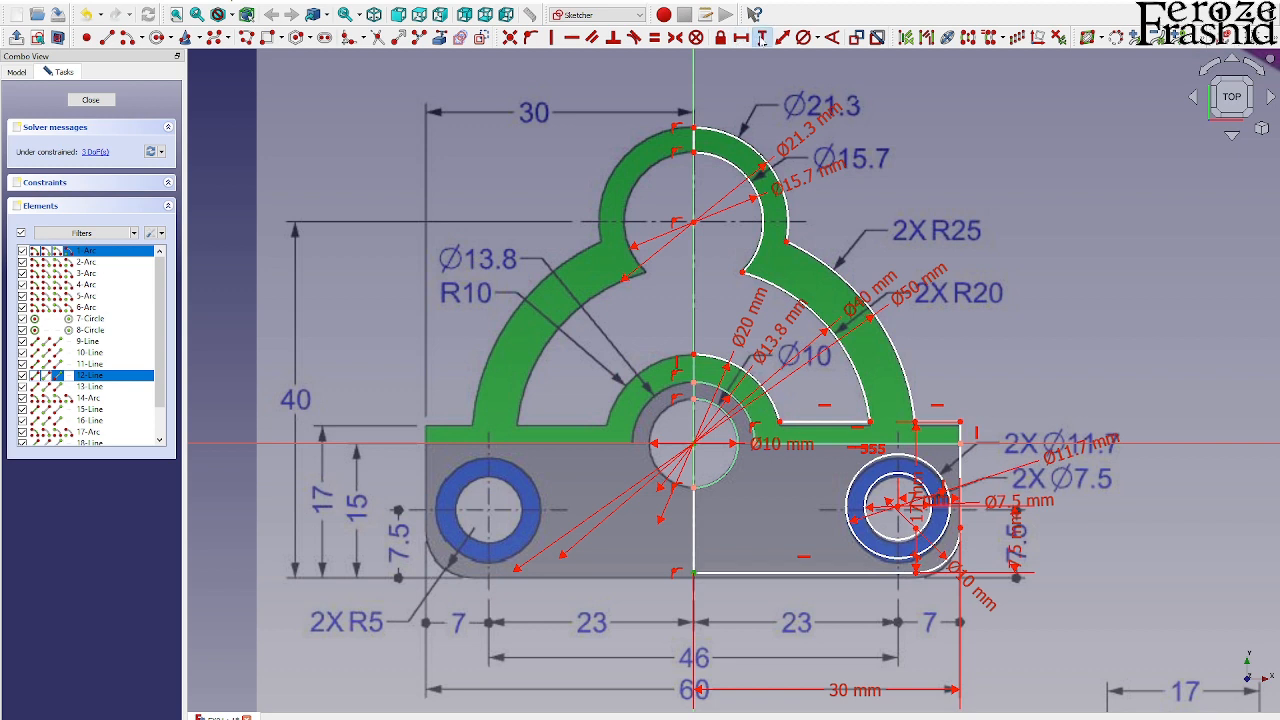
left_click(761, 37)
type("15")
key("Return")
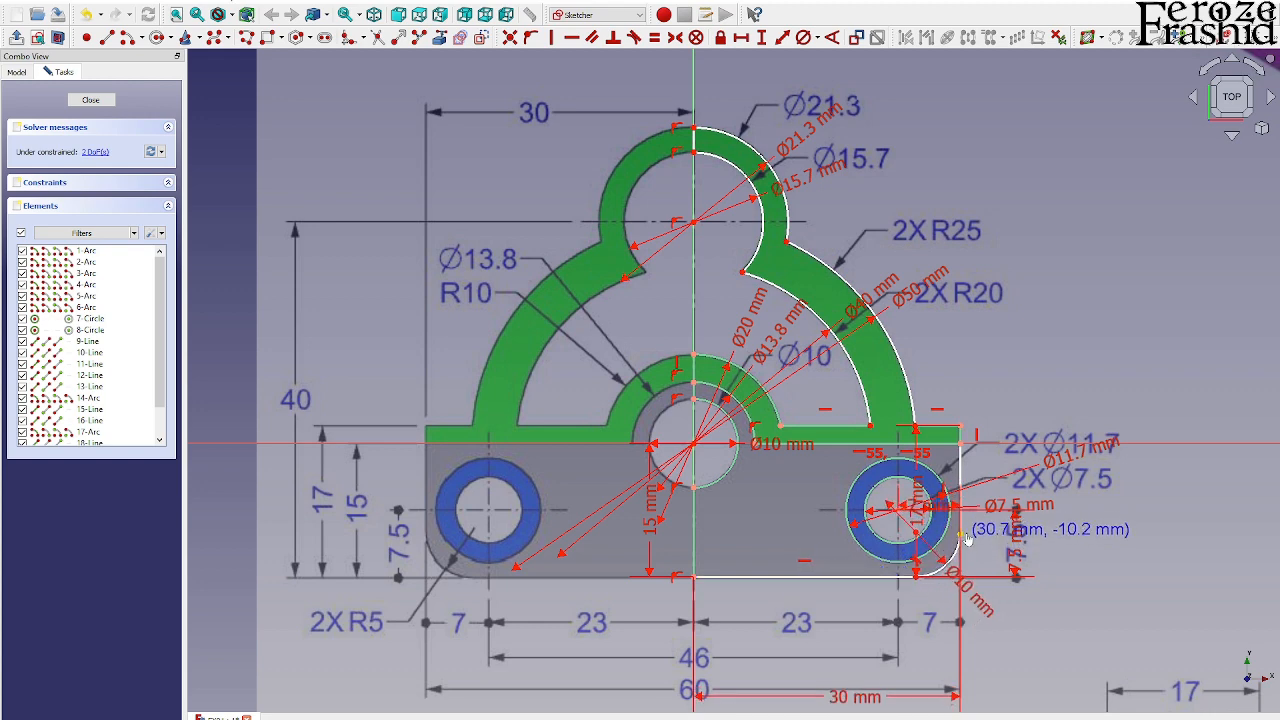
Step: Make the rounded corner arc tangent to the base's vertical side edge
scroll(965, 540, "up", 3)
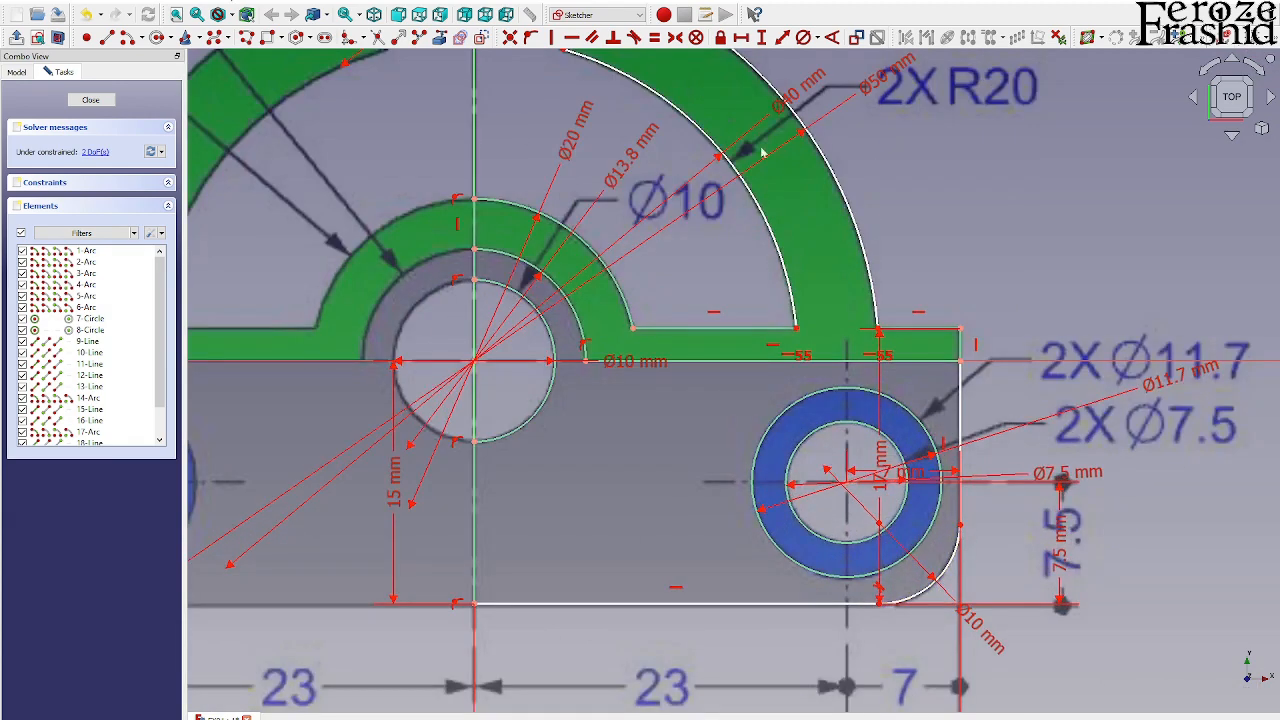
left_click(952, 560)
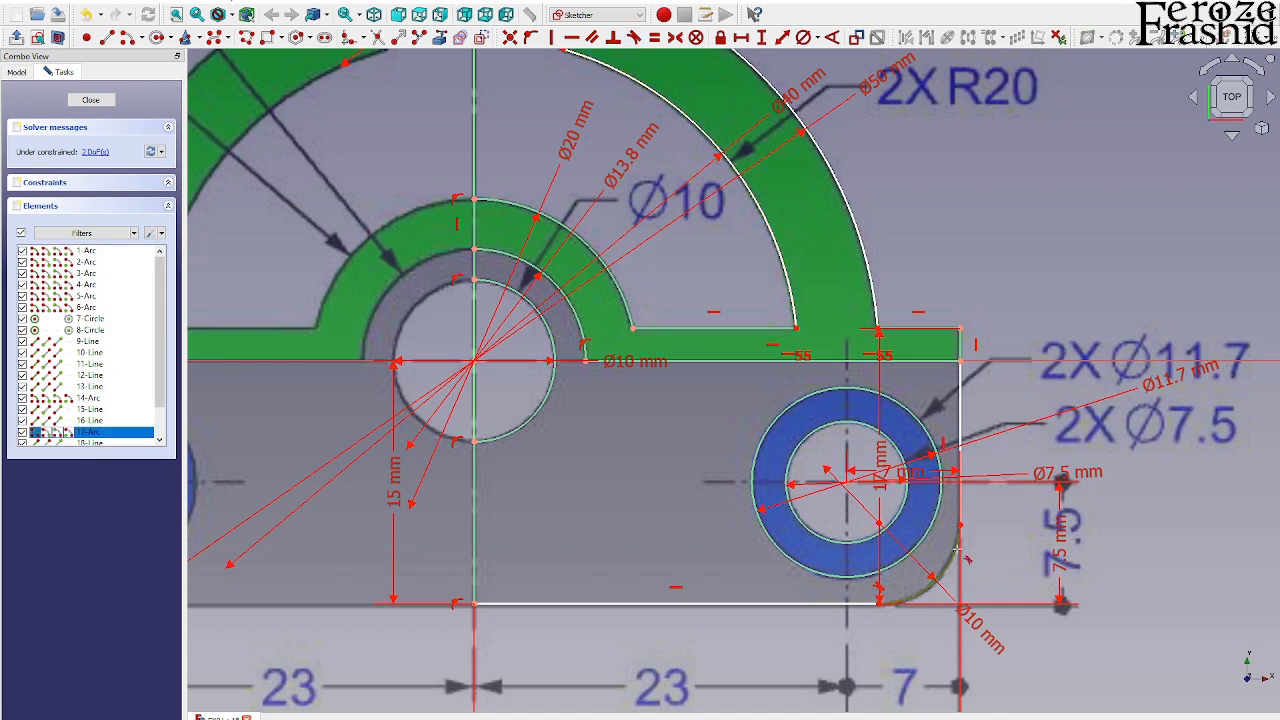
left_click(962, 513)
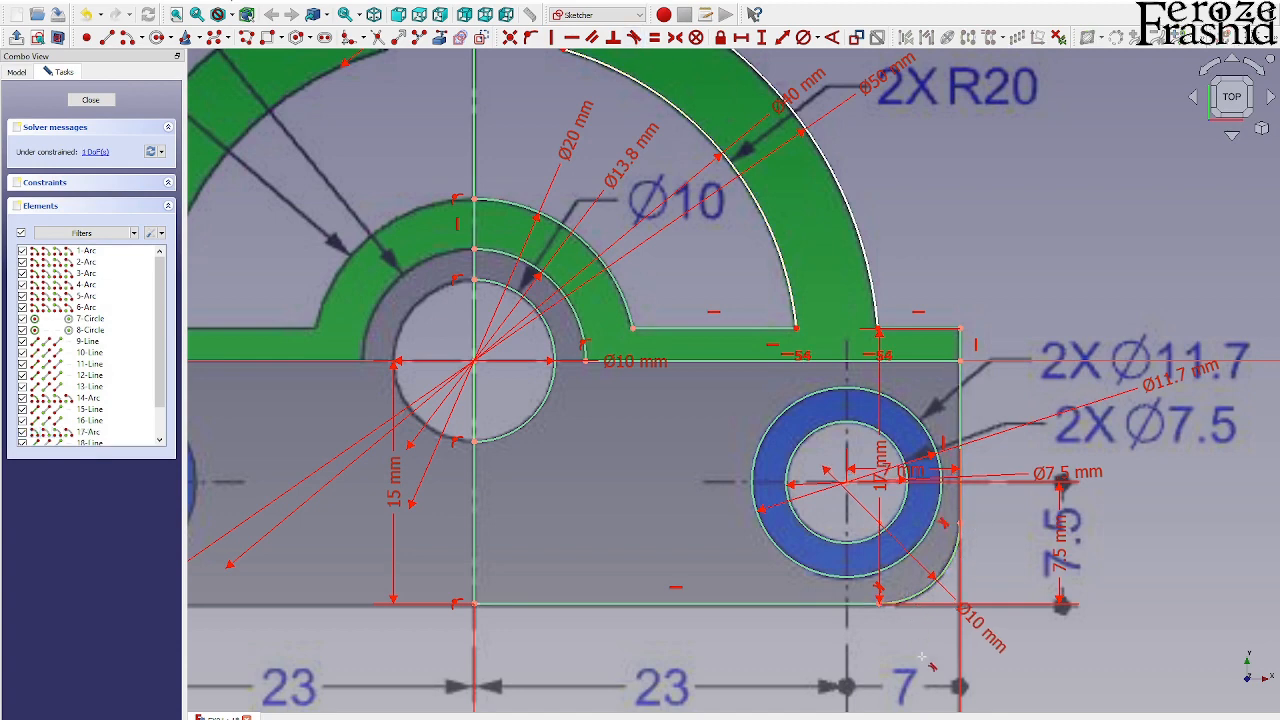
Step: Constrain the vertical distance between the upper arcs' centre and the base's lower edge endpoint on the vertical axis to 40 mm
scroll(945, 670, "down", 2)
scroll(995, 572, "down", 2)
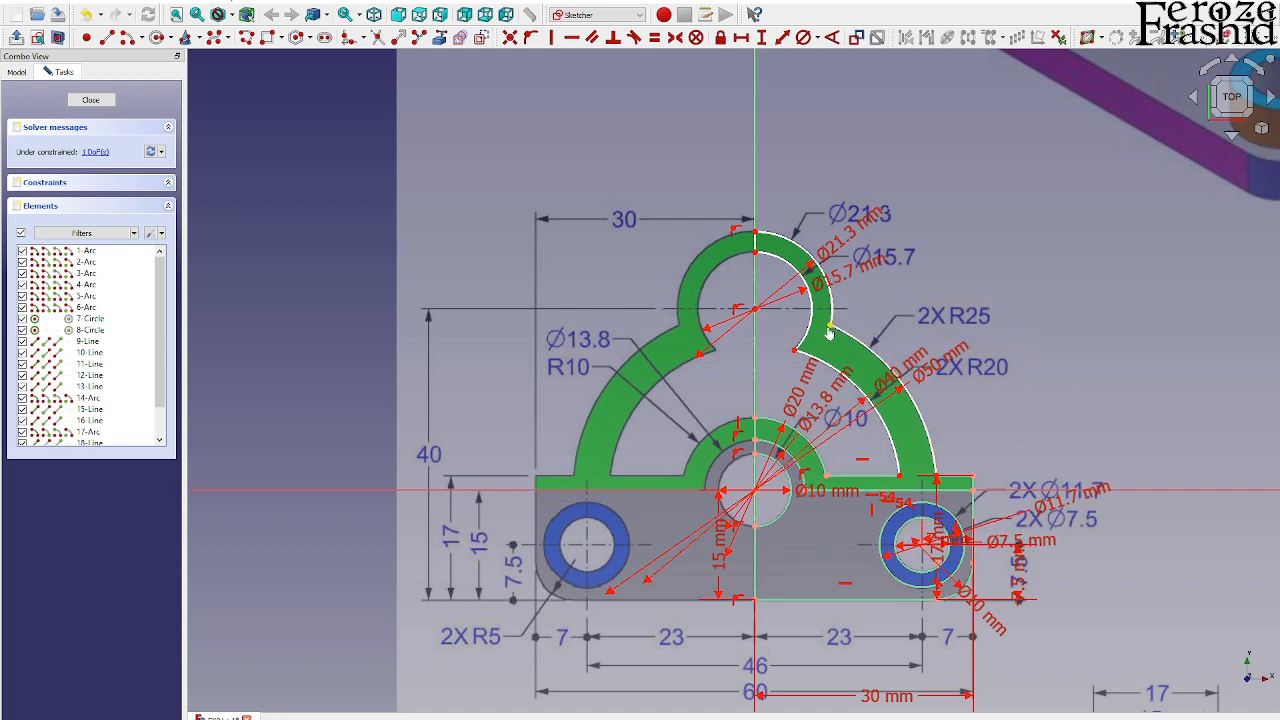
left_click_drag(827, 328, 826, 344)
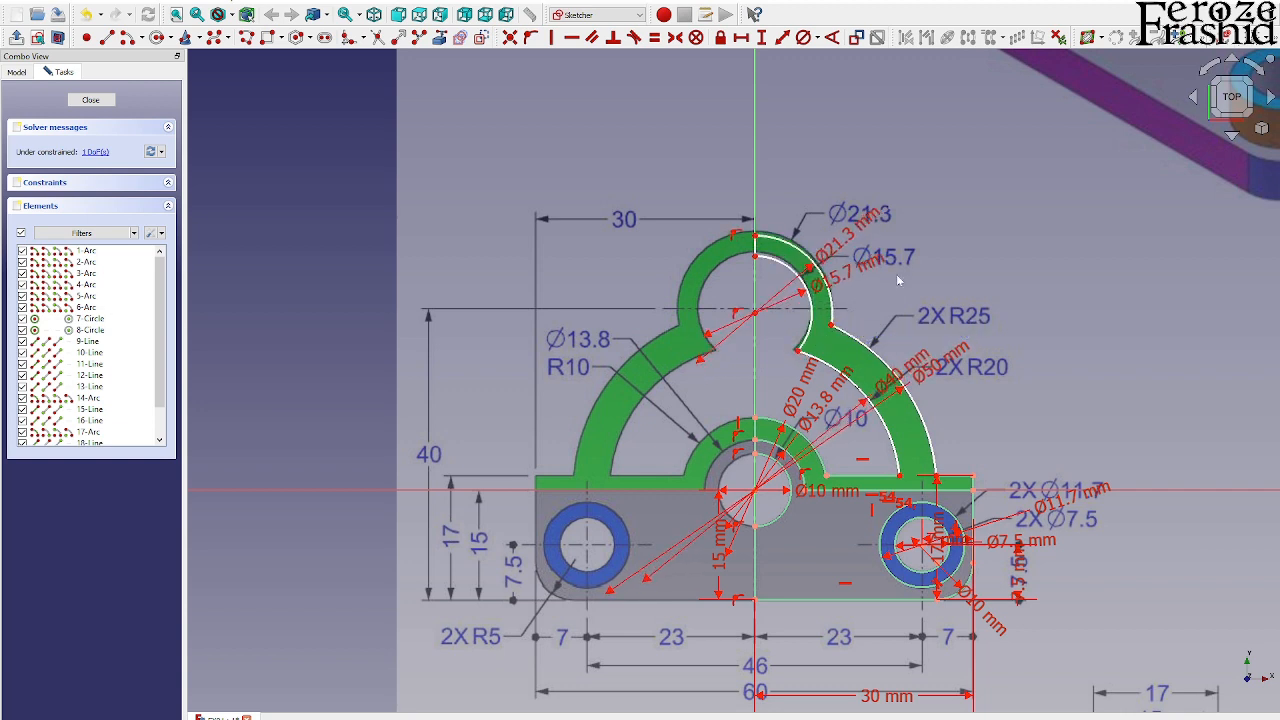
left_click(755, 240)
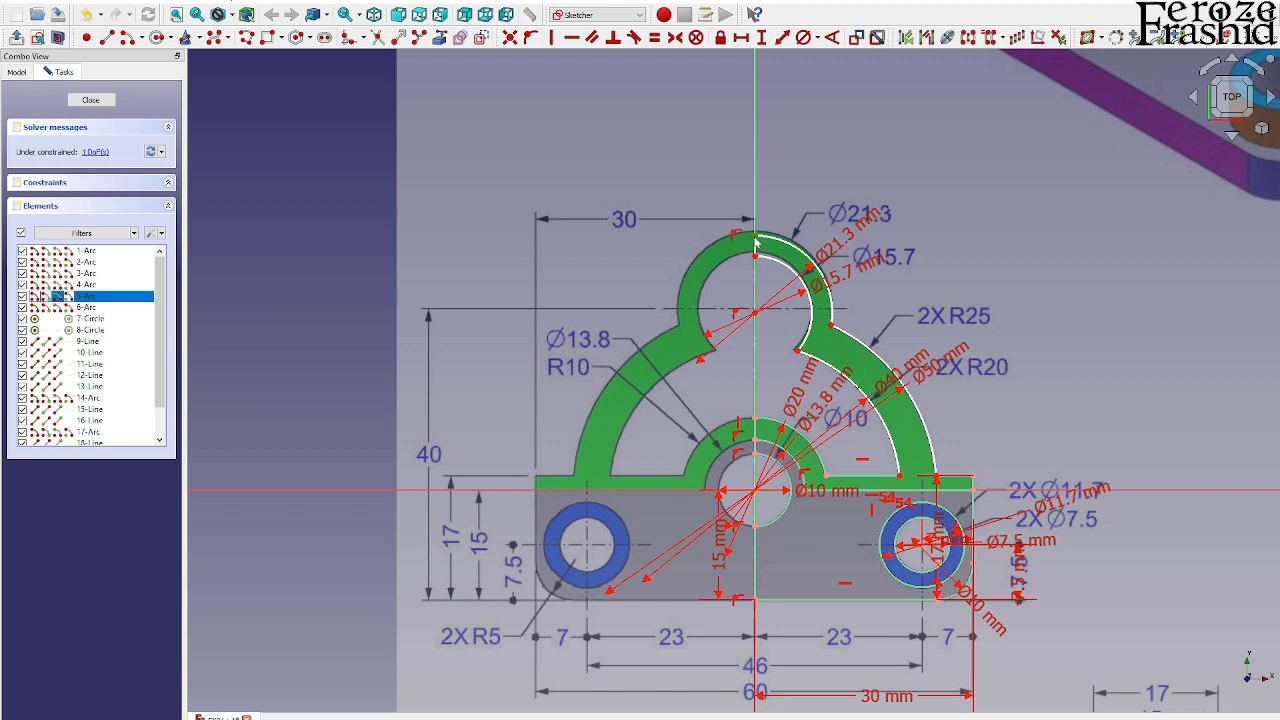
left_click(682, 268)
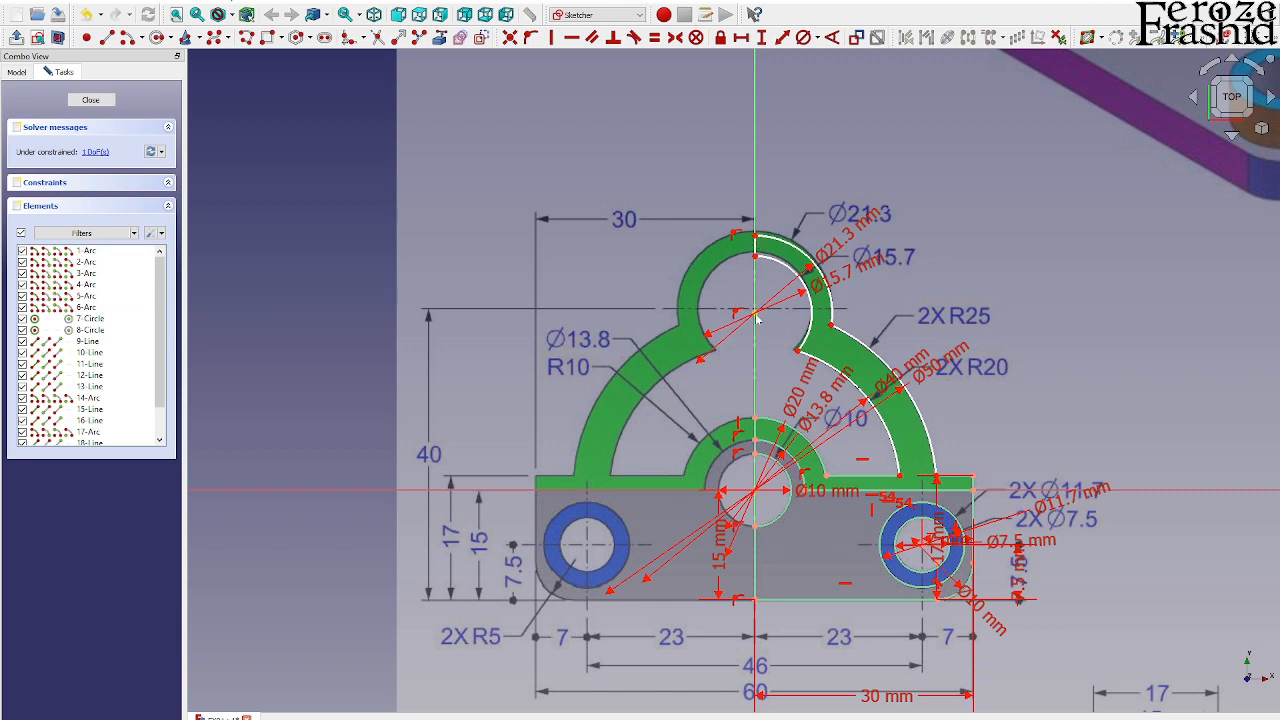
left_click(757, 318)
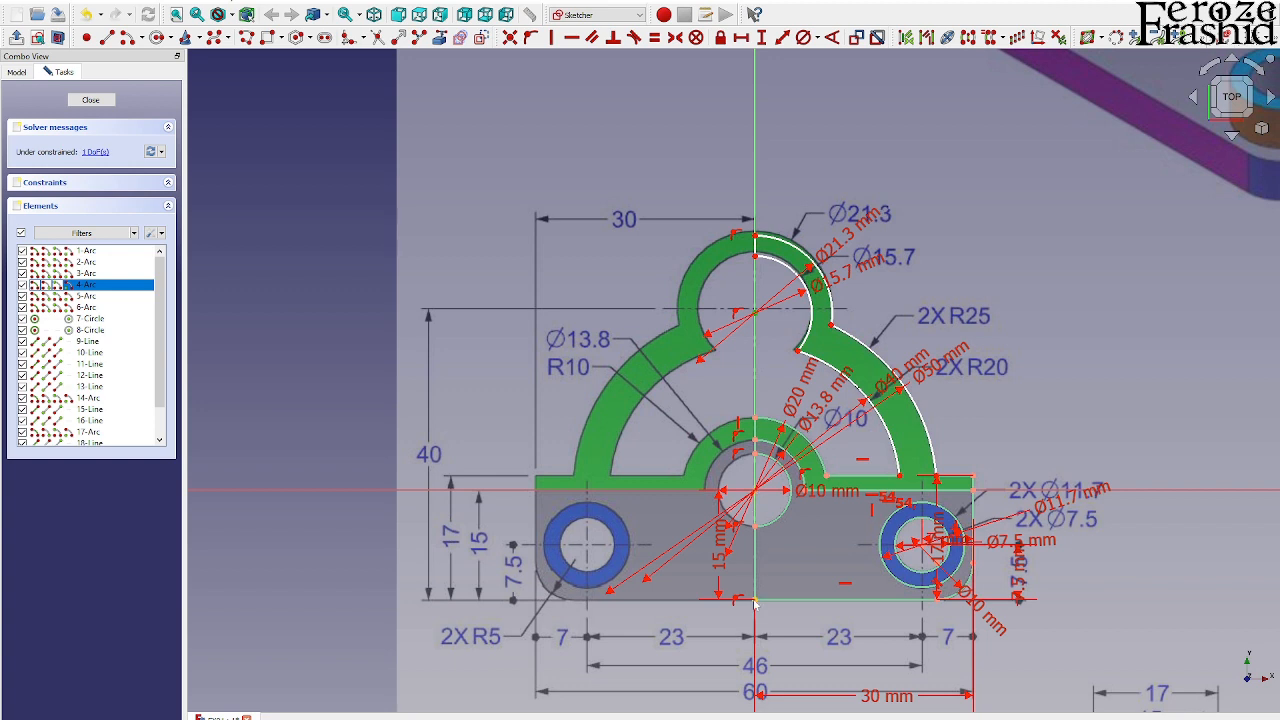
left_click(757, 500)
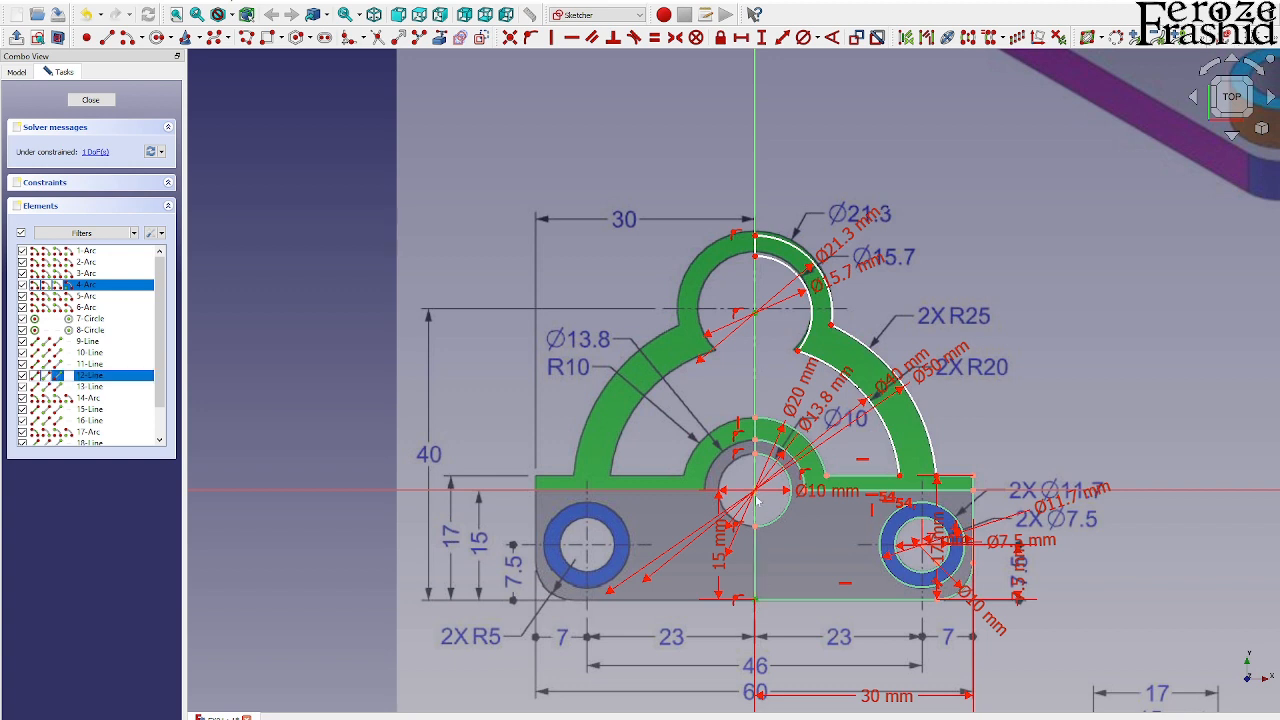
left_click(761, 37)
type("40")
key("Return")
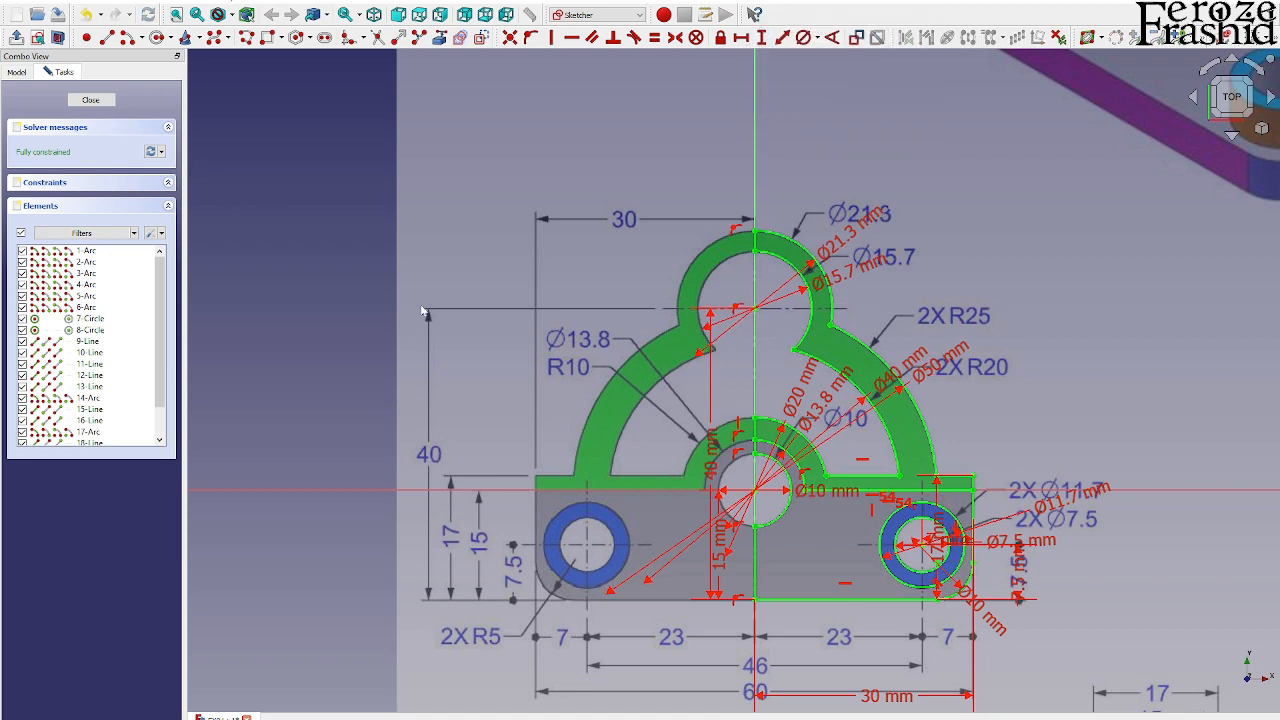
Step: Close the half-profile sketch and rename it sksMaster
middle_click_drag(1017, 566, 943, 514)
left_click(88, 101)
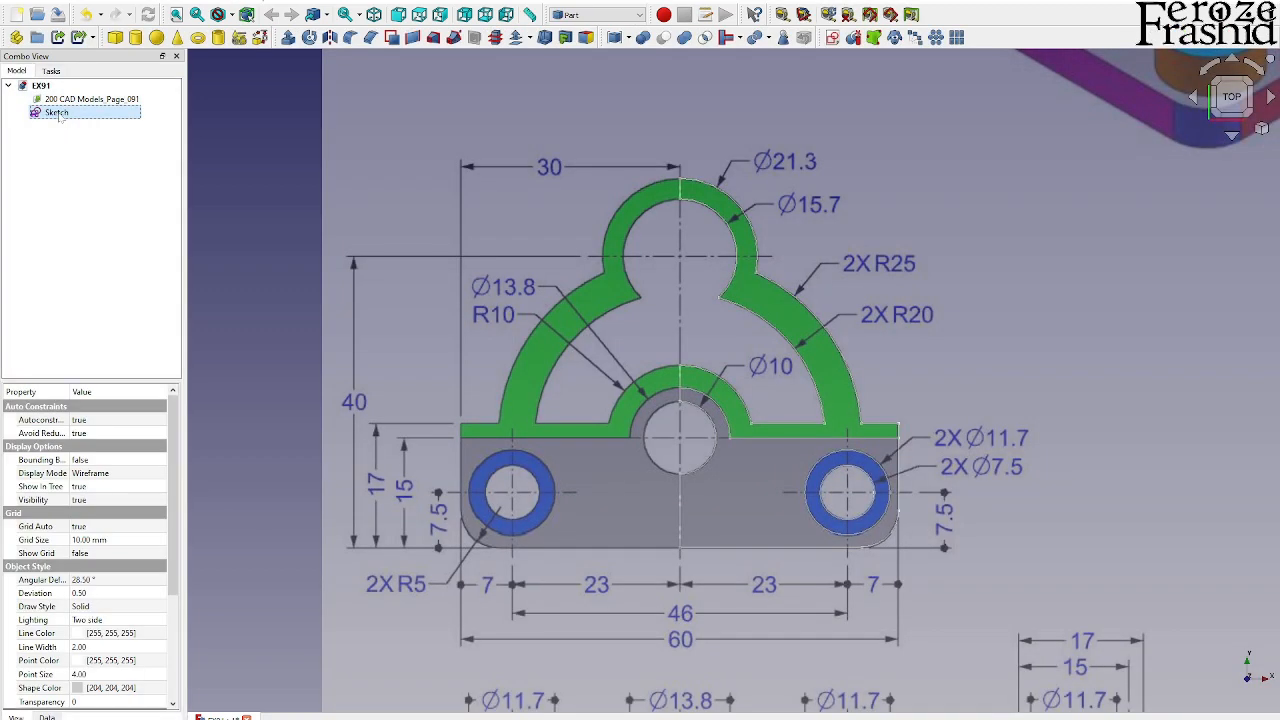
left_click(58, 113)
type("sksMaster")
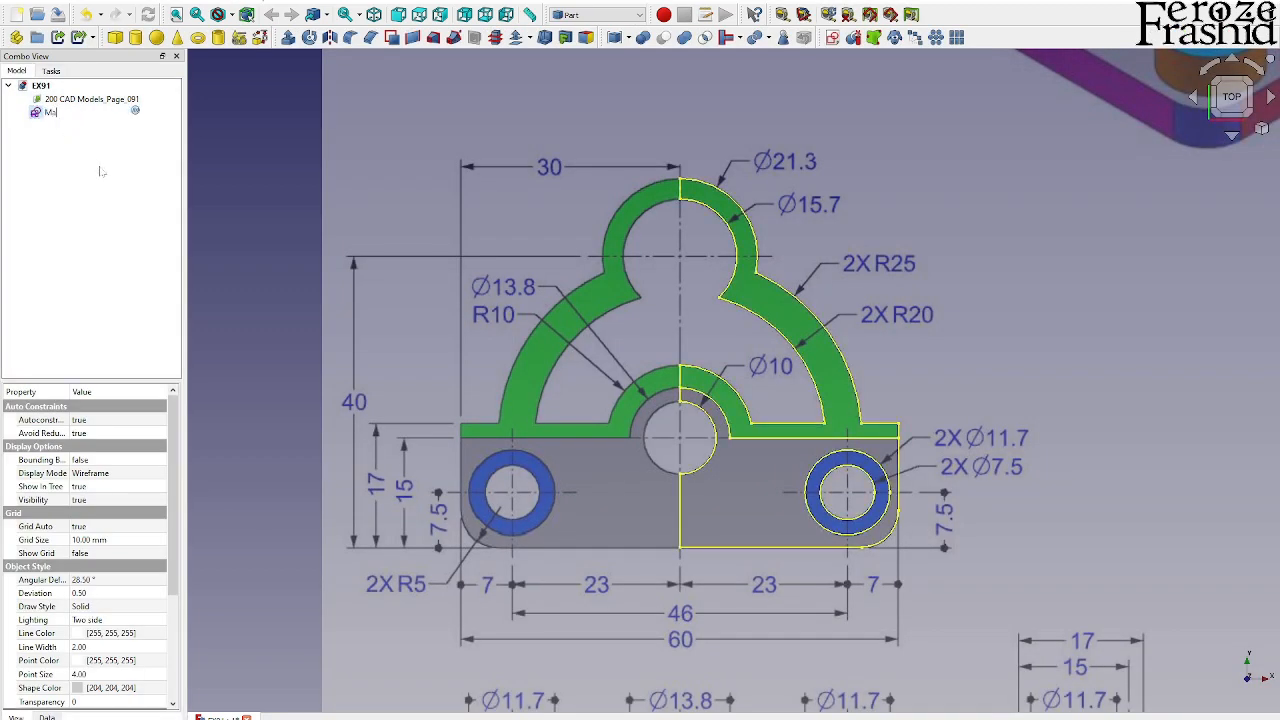
key("Return")
Step: Make two copies of the sksMaster sketch in the document
scroll(585, 286, "down", 1)
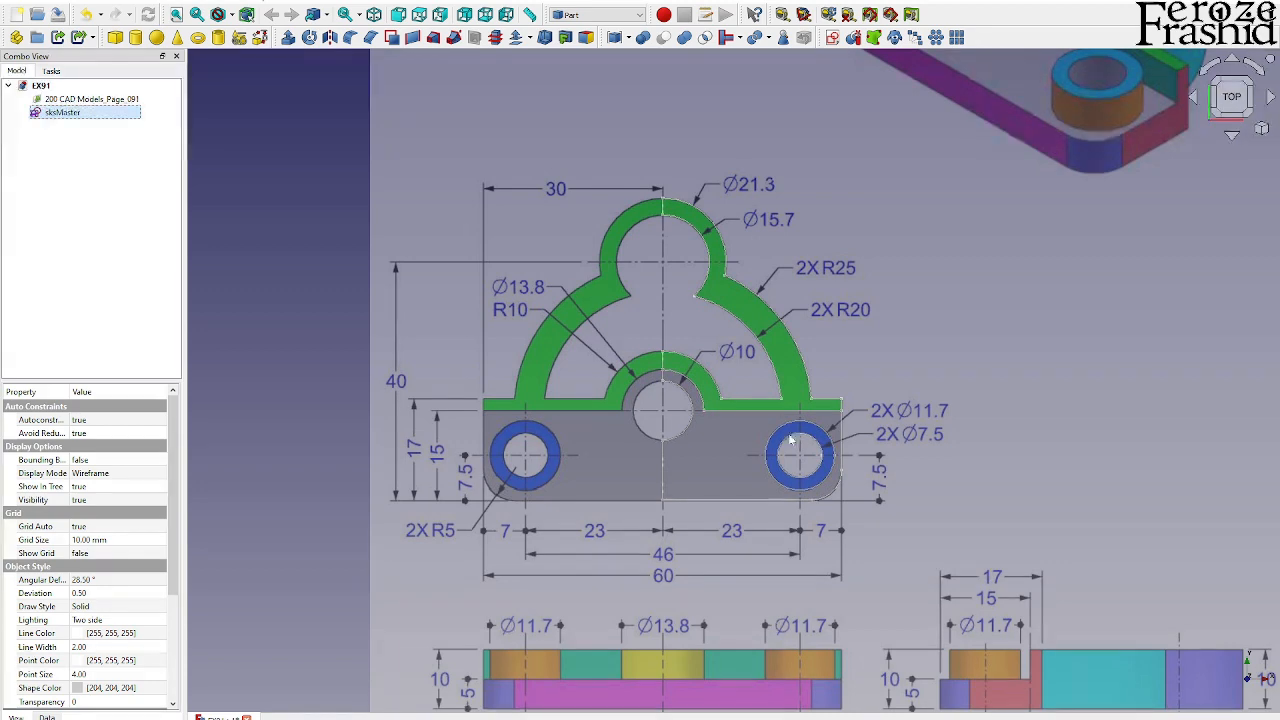
scroll(809, 514, "down", 1)
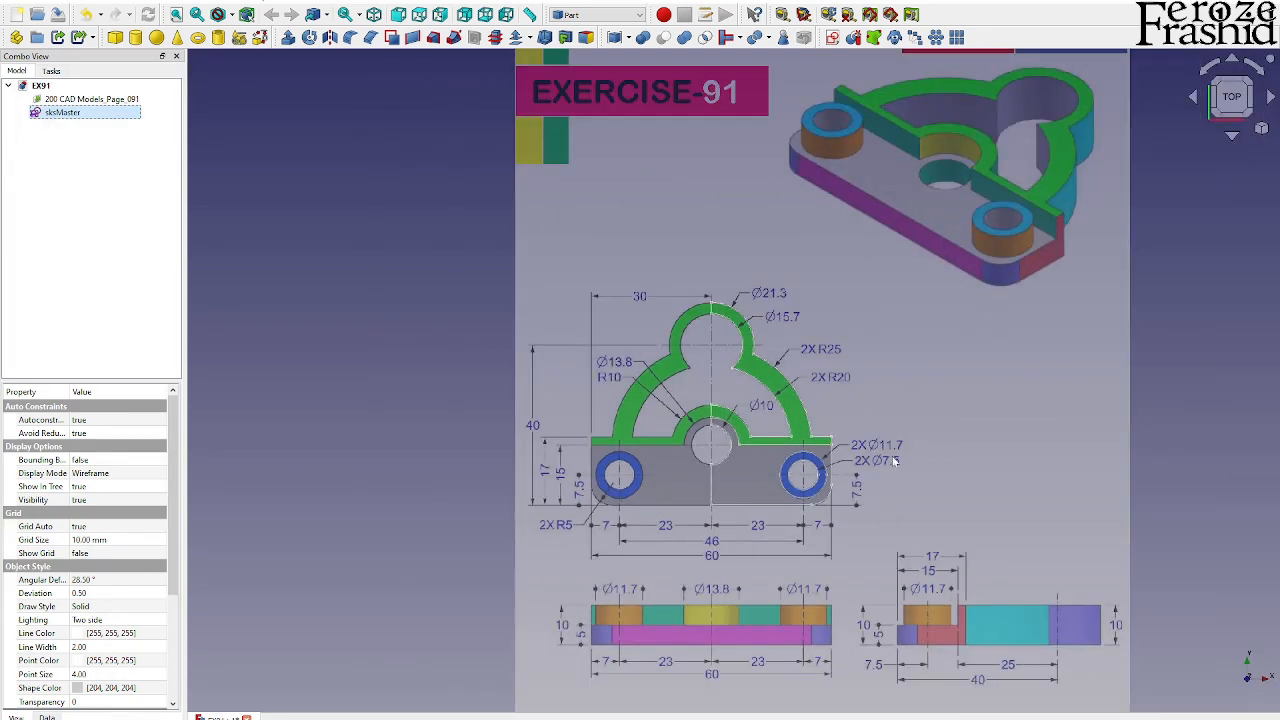
scroll(831, 404, "up", 1)
scroll(997, 350, "down", 2)
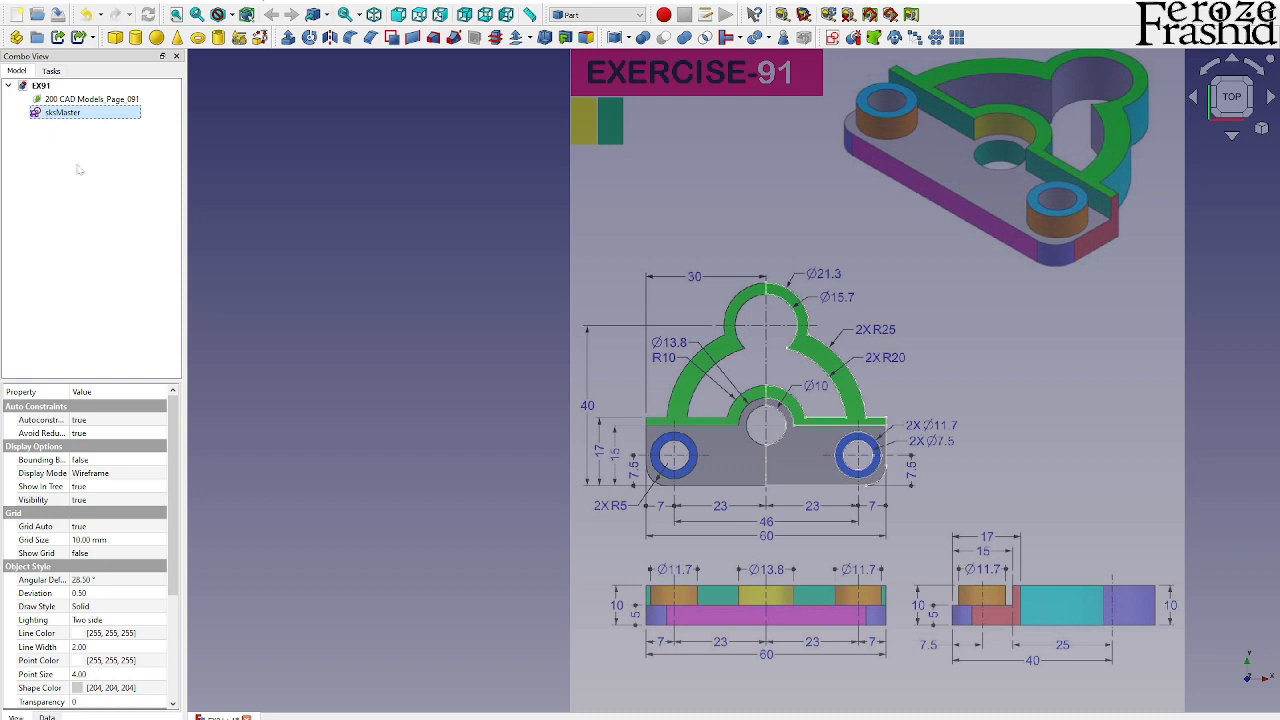
key("ctrl+c")
key("ctrl+v")
key("ctrl+v")
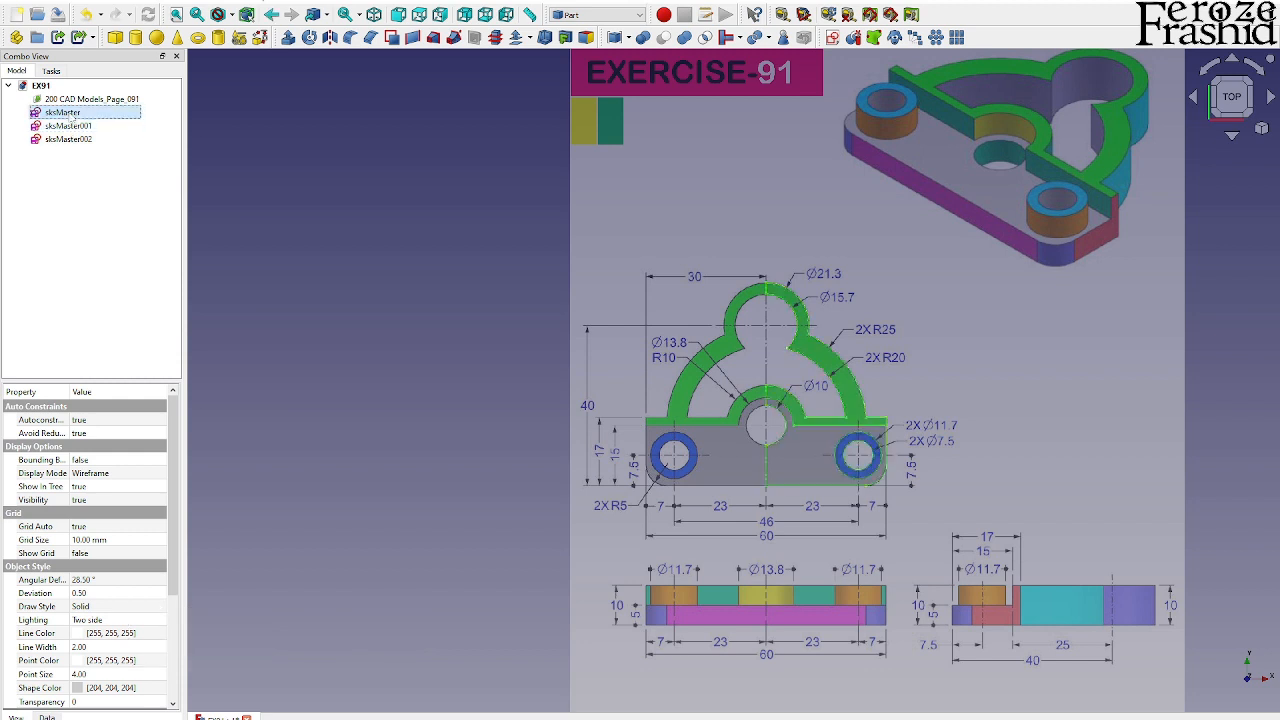
Step: Rename the first copied sketch sksUpperPart and the second copied sketch sksLowerPart
left_click(70, 139)
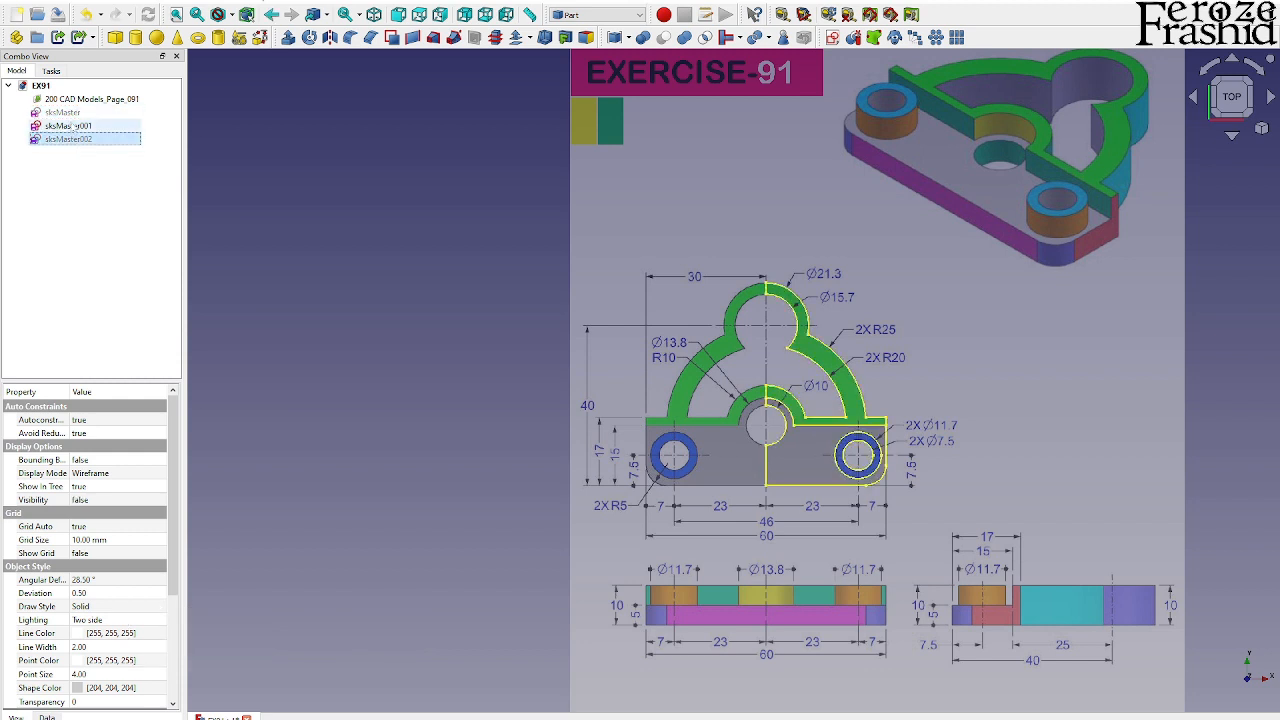
left_click(72, 126)
key("F2")
type("sksUp")
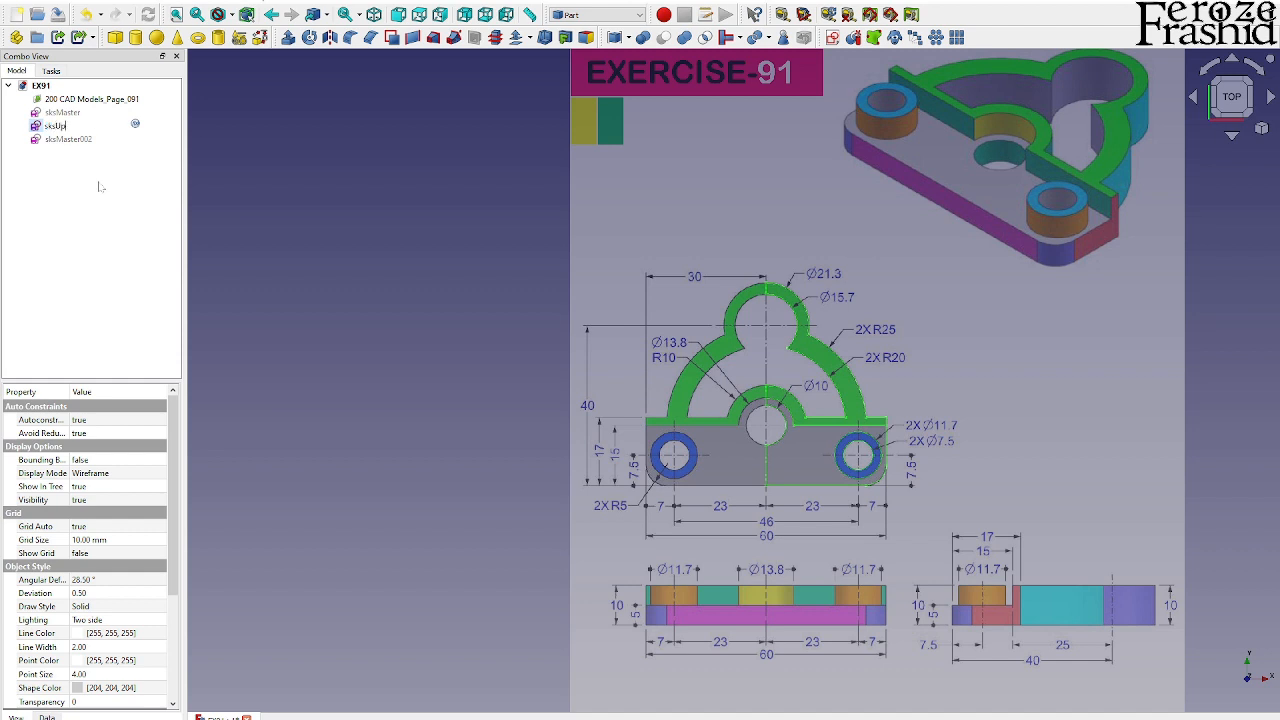
type("perPart")
key("Return")
key("Down")
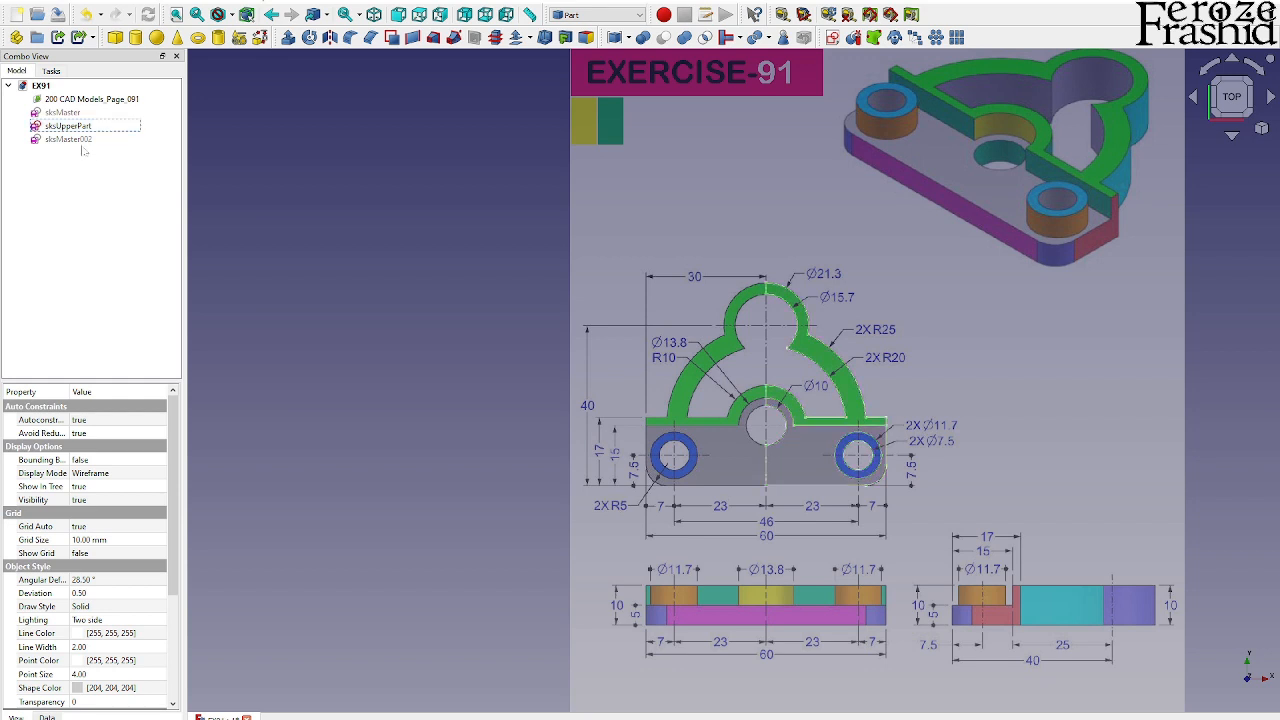
key("F2")
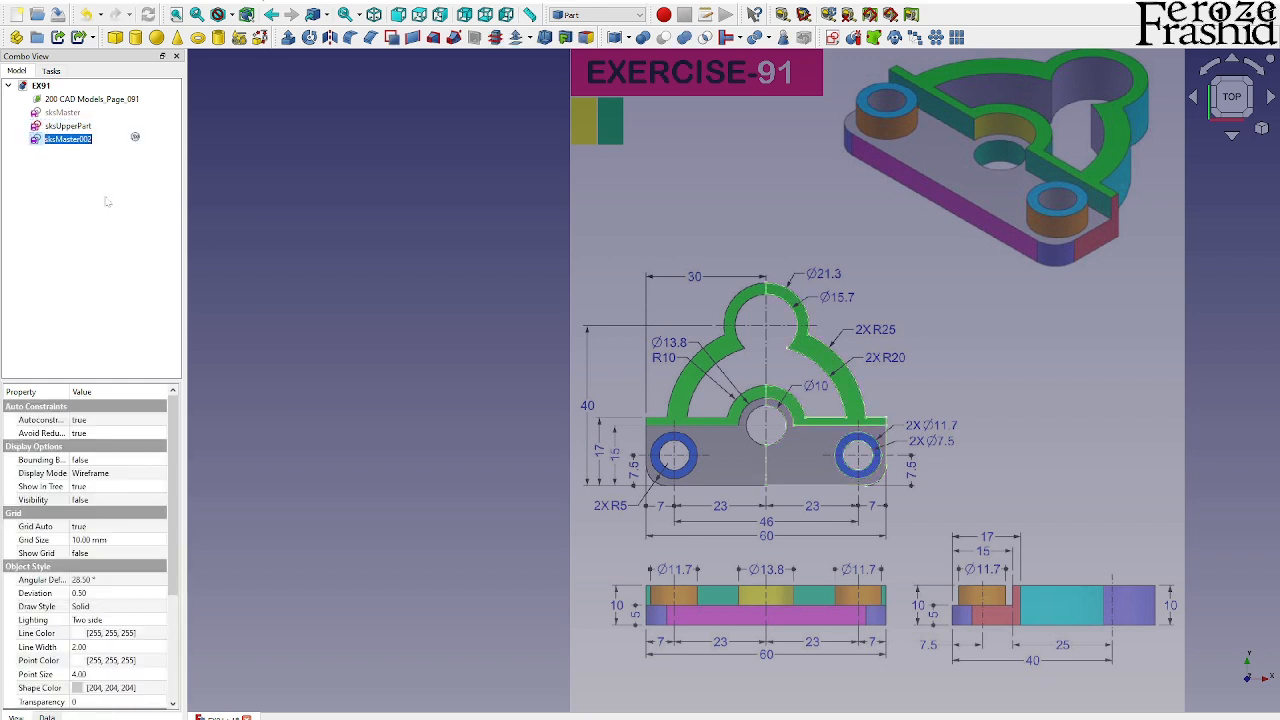
type("sksLowerPart")
key("Return")
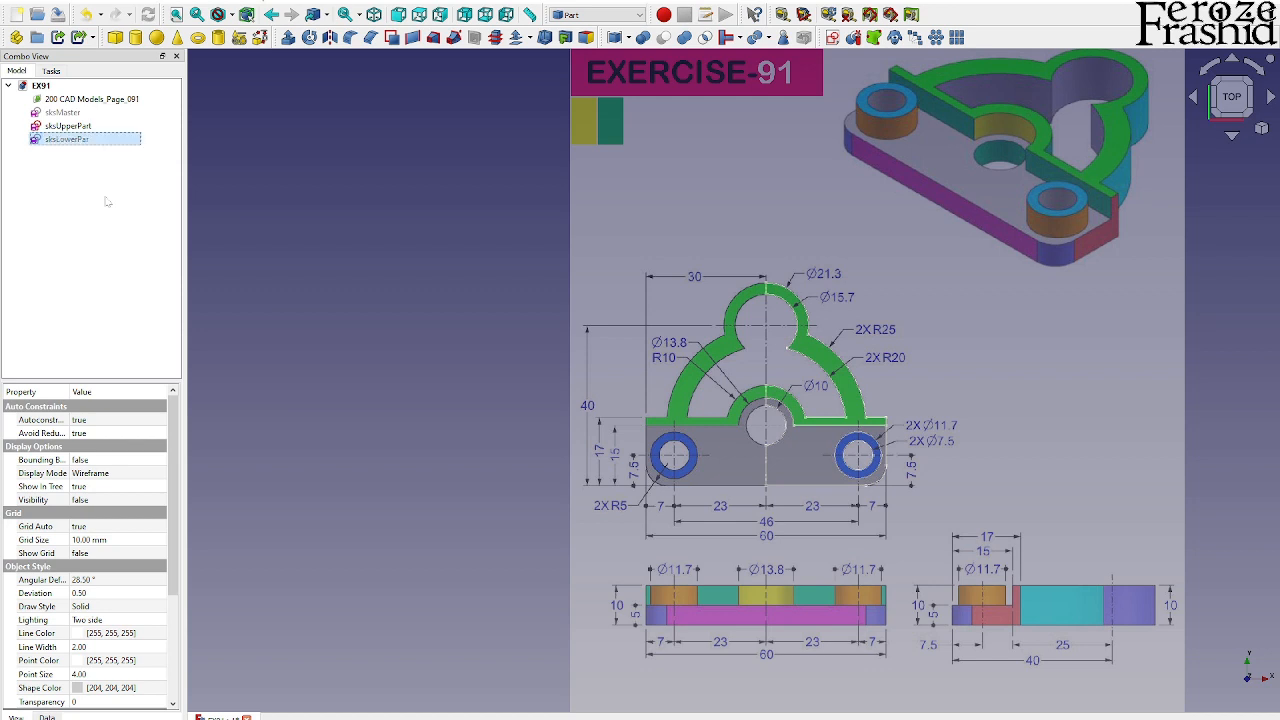
Step: Open sksUpperPart for editing and convert the lower base outline, corner arc and both boss circles to construction geometry
left_click(104, 143)
scroll(822, 346, "up", 2)
double_click(110, 139)
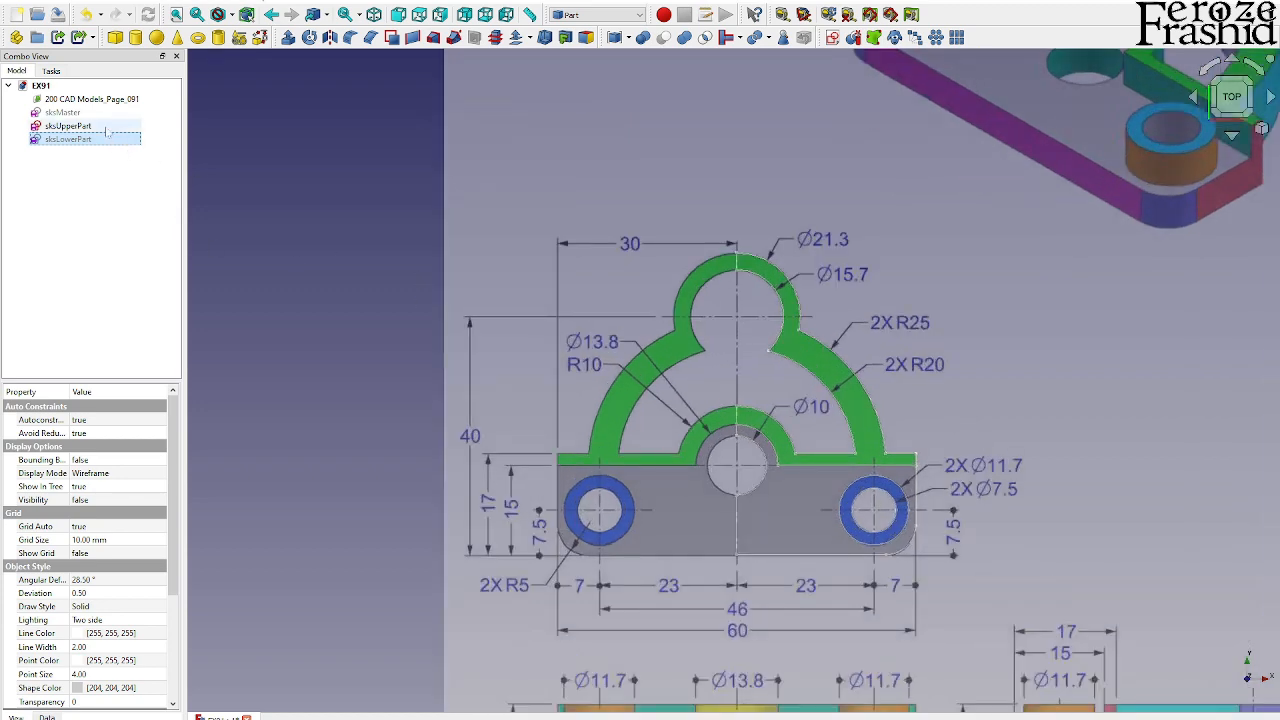
scroll(860, 484, "up", 1)
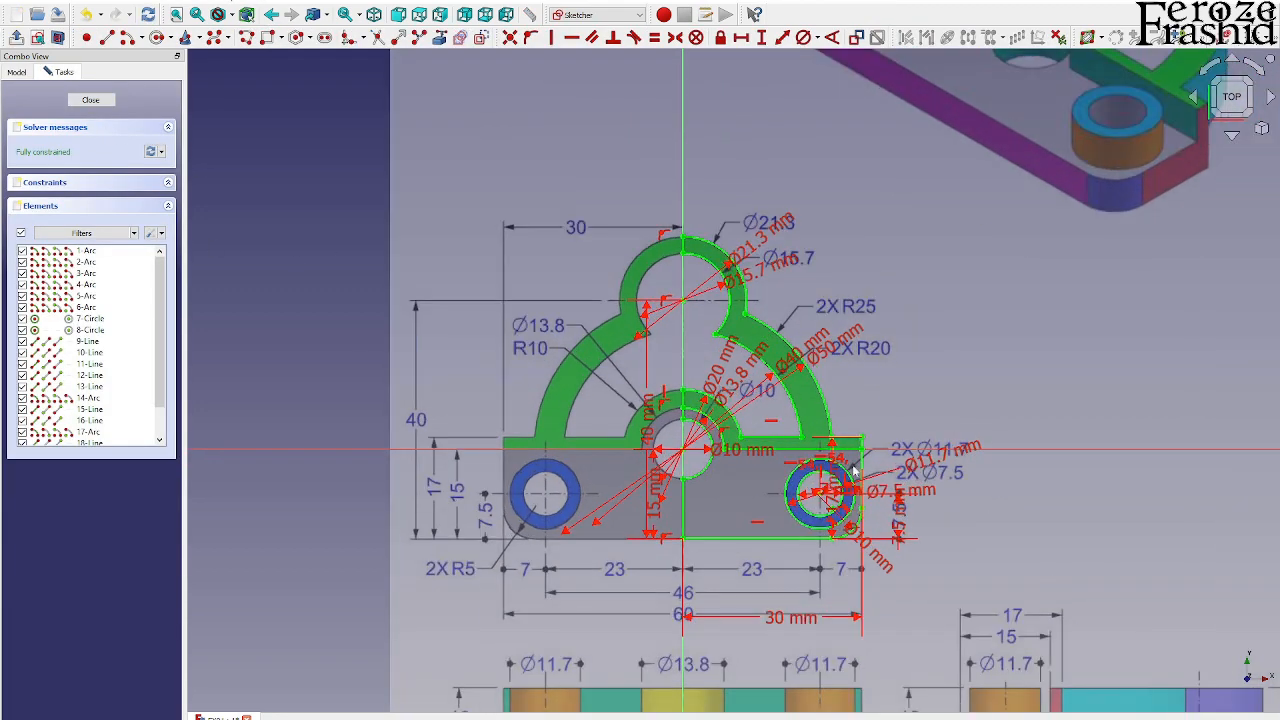
mouse_move(388, 444)
left_mouse_down()
mouse_move(406, 466)
mouse_move(897, 587)
left_mouse_up()
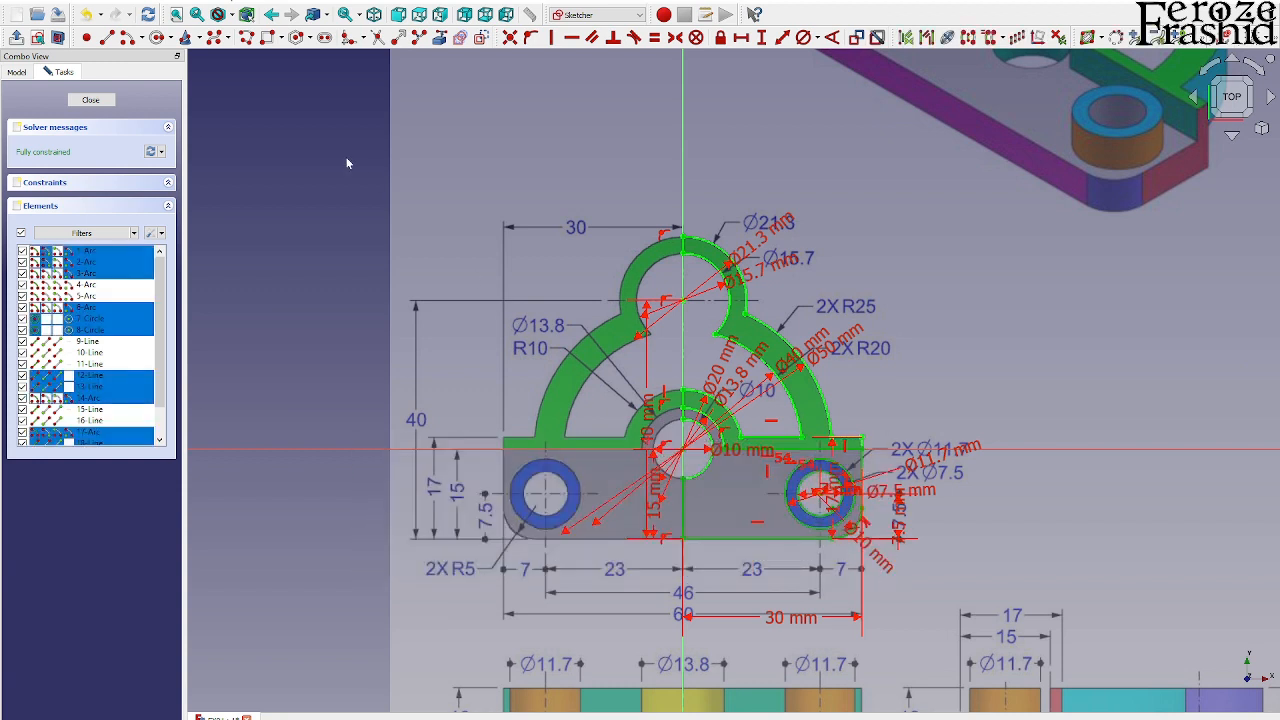
left_click(484, 39)
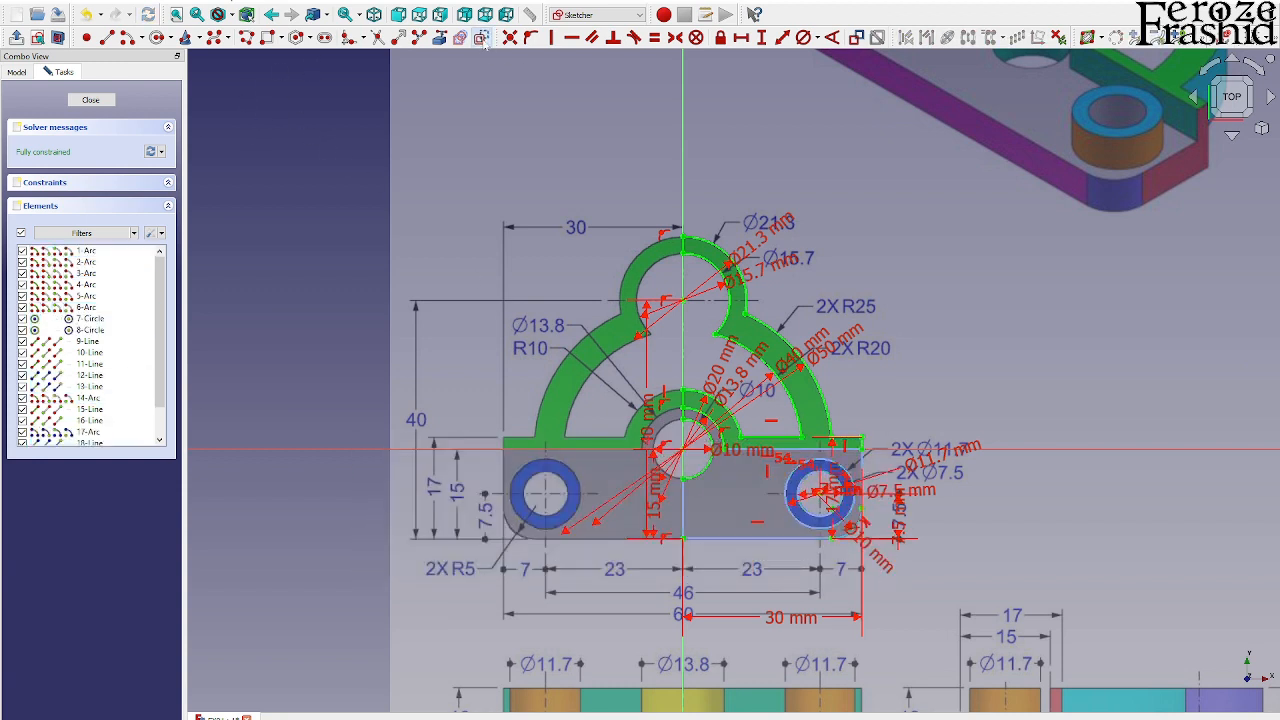
Step: Convert the 10 mm diameter centre hole arc in sksUpperPart to construction geometry
left_click(22, 73)
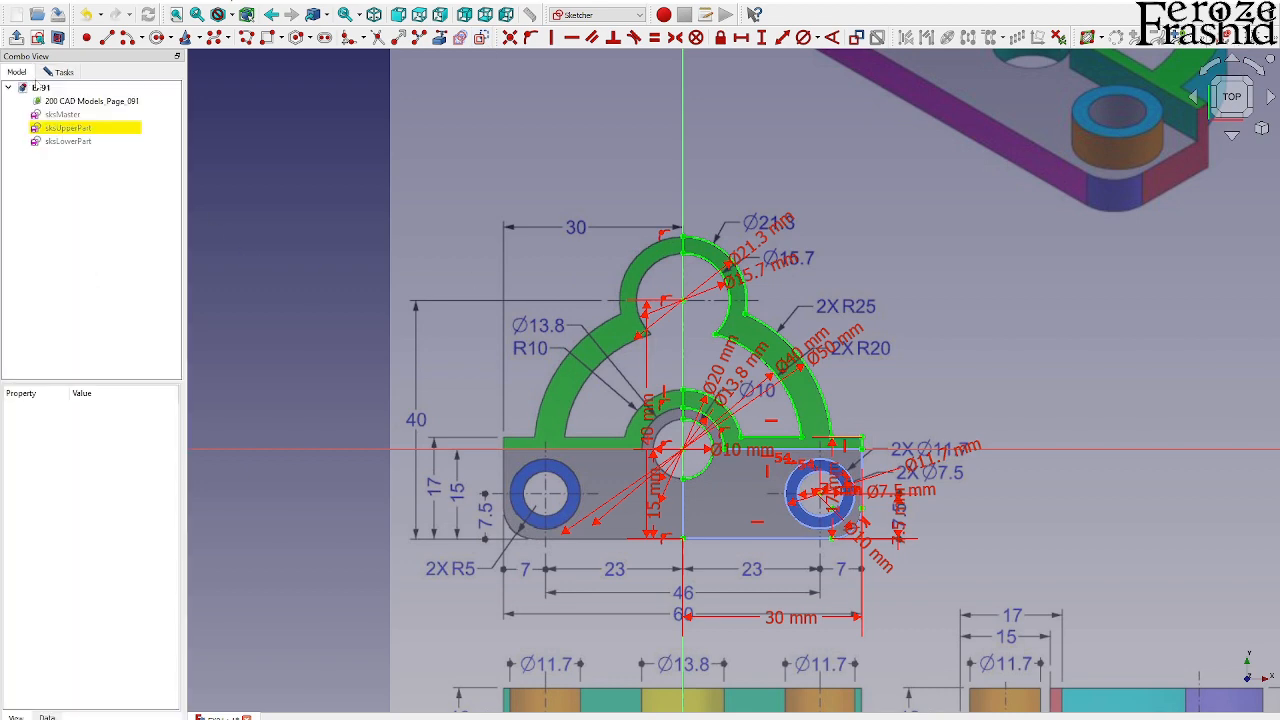
left_click(78, 102)
key("space")
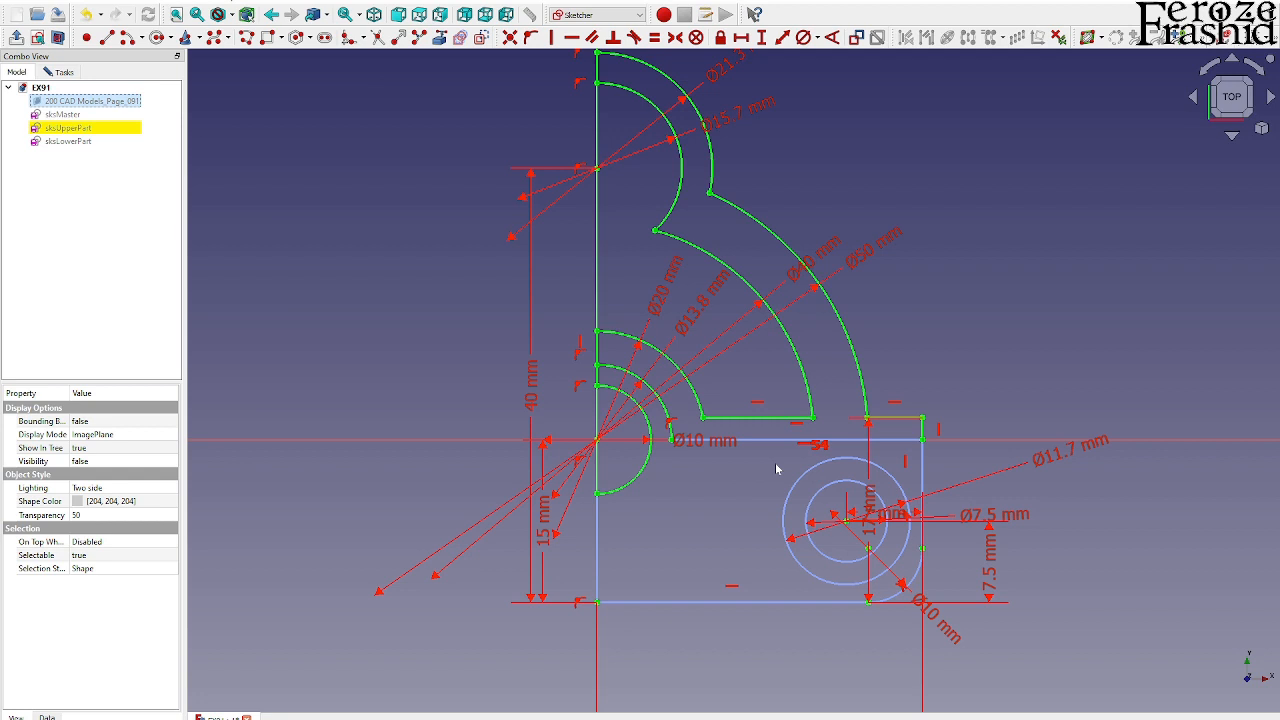
key("space")
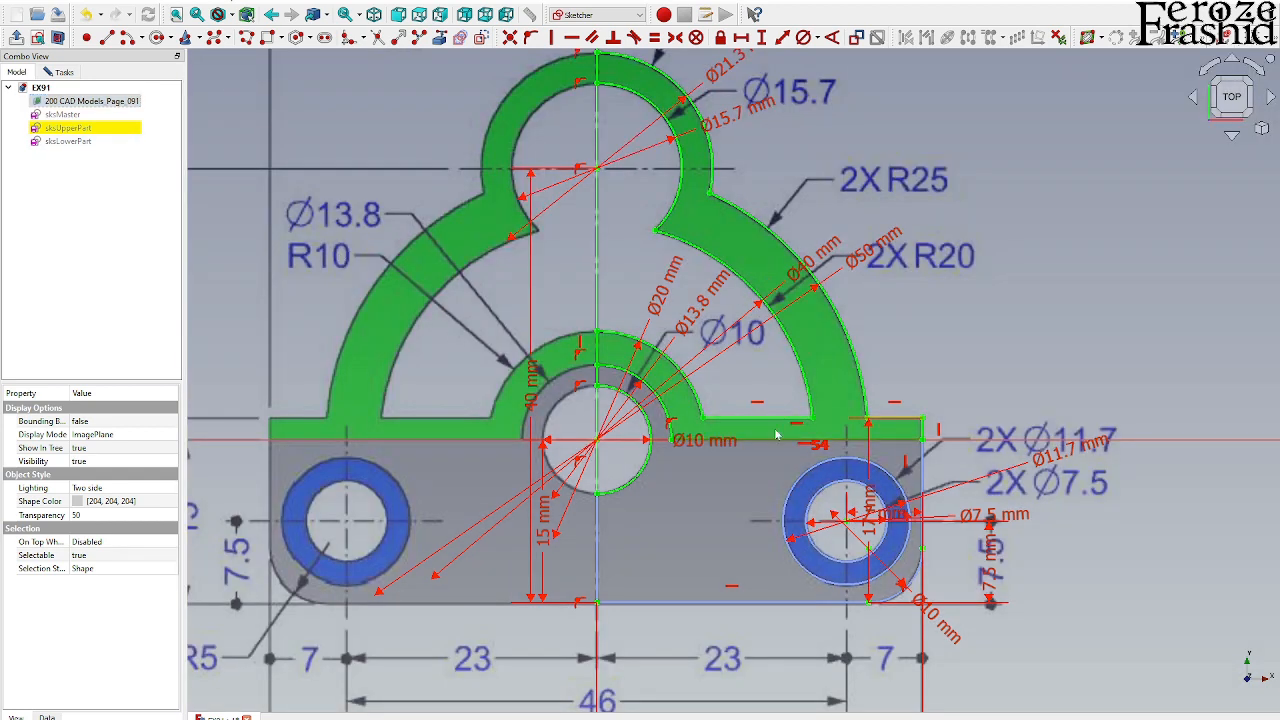
left_click(514, 106)
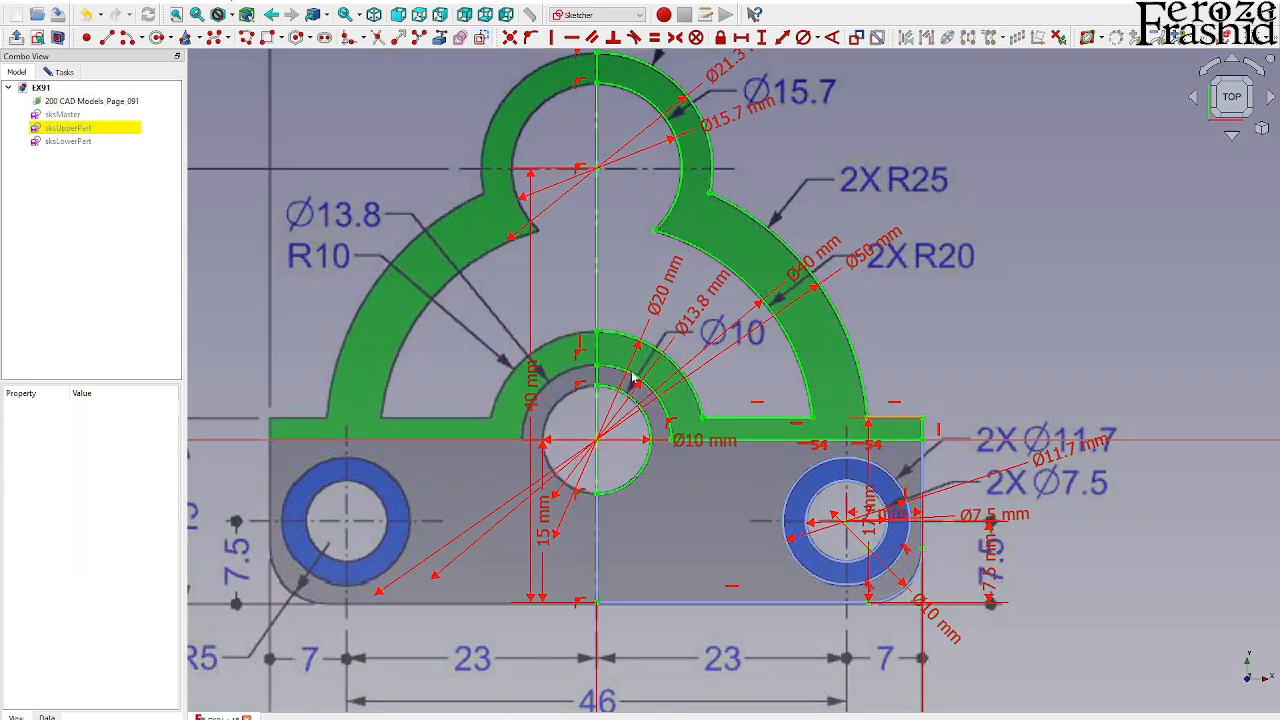
left_click(622, 458)
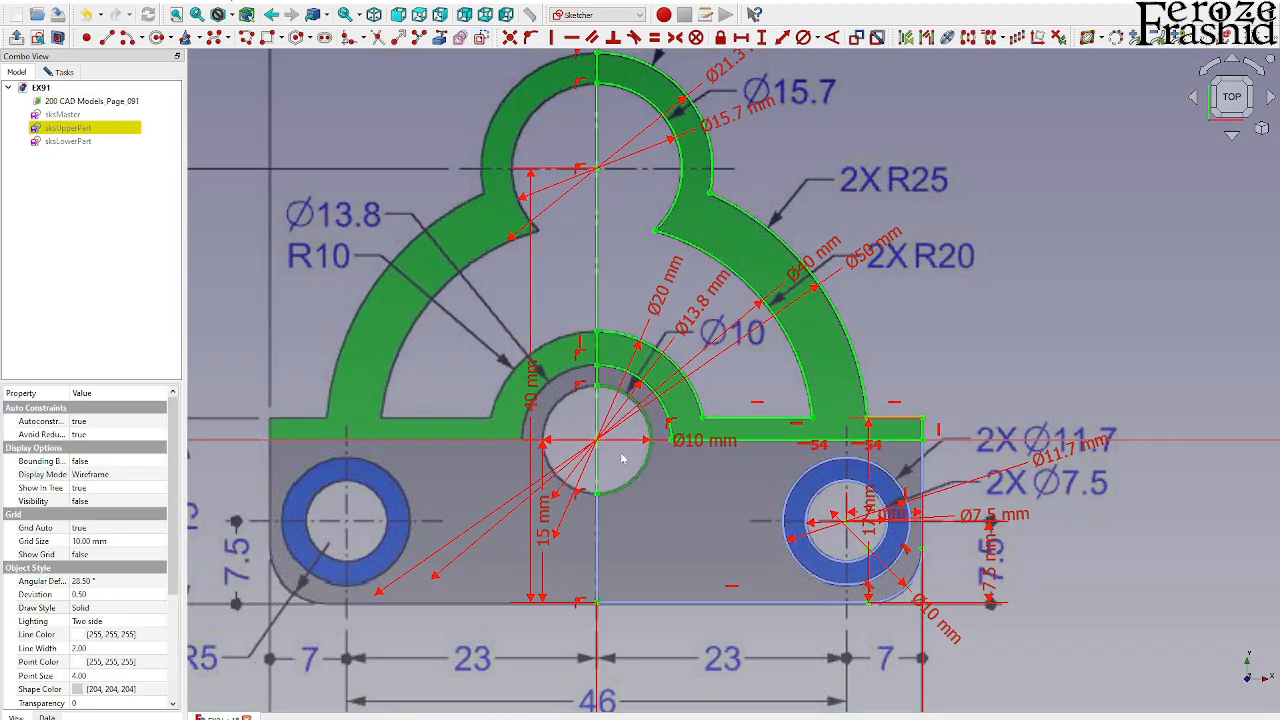
left_click(481, 38)
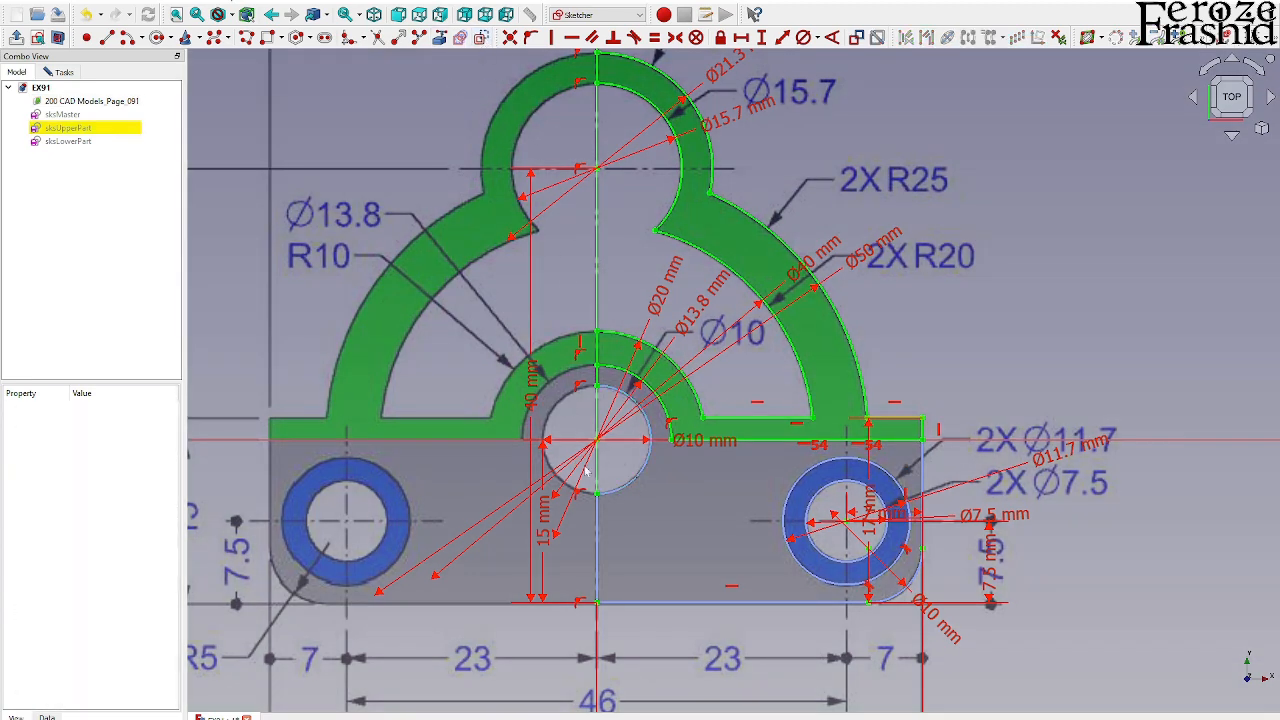
Step: Hide the 200 CAD Models_Page_091 reference image and close the sksUpperPart sketch
left_click(599, 413)
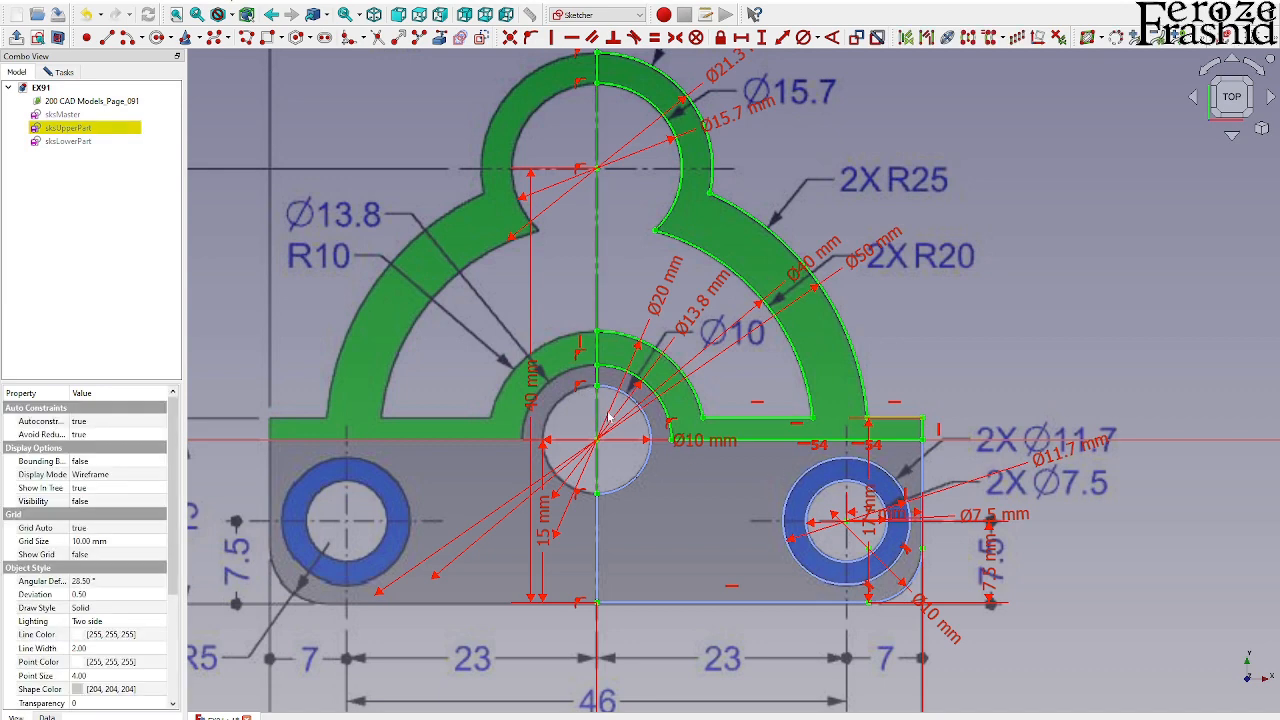
left_click(86, 101)
key("space")
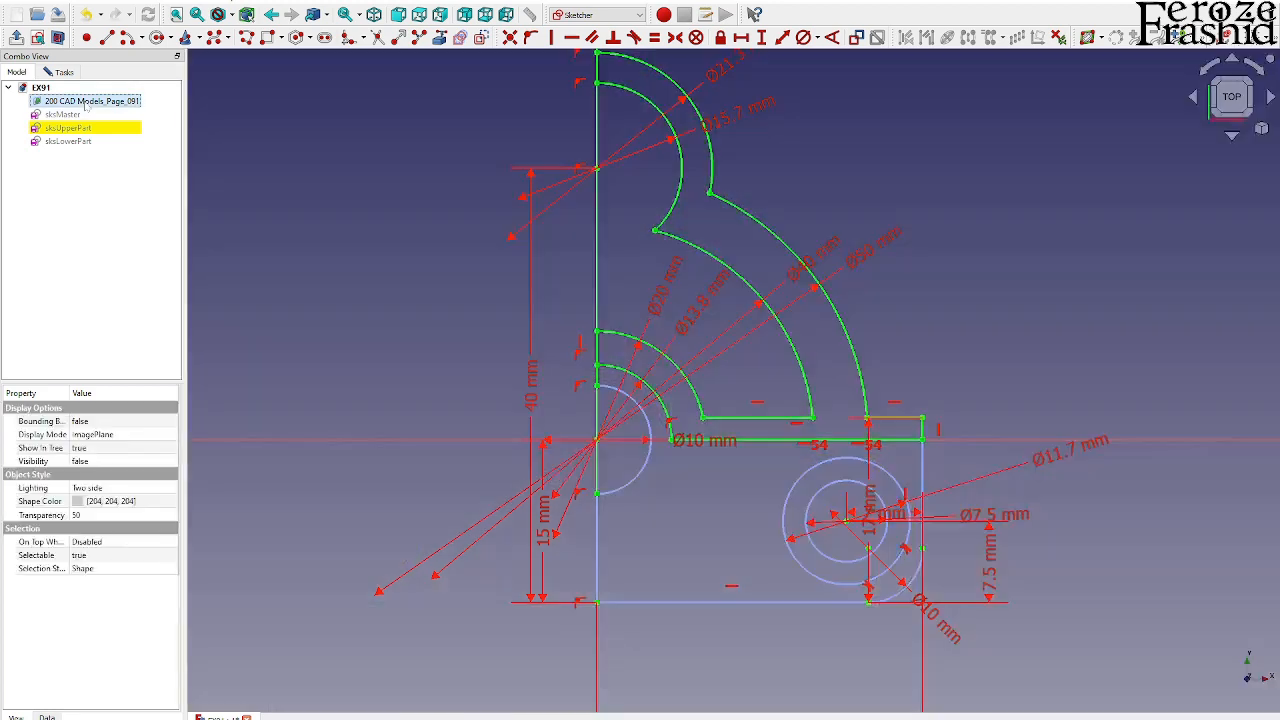
left_click(703, 500)
scroll(703, 500, "down", 1)
mouse_move(703, 500)
middle_mouse_down()
mouse_move(786, 555)
mouse_move(741, 549)
middle_mouse_up()
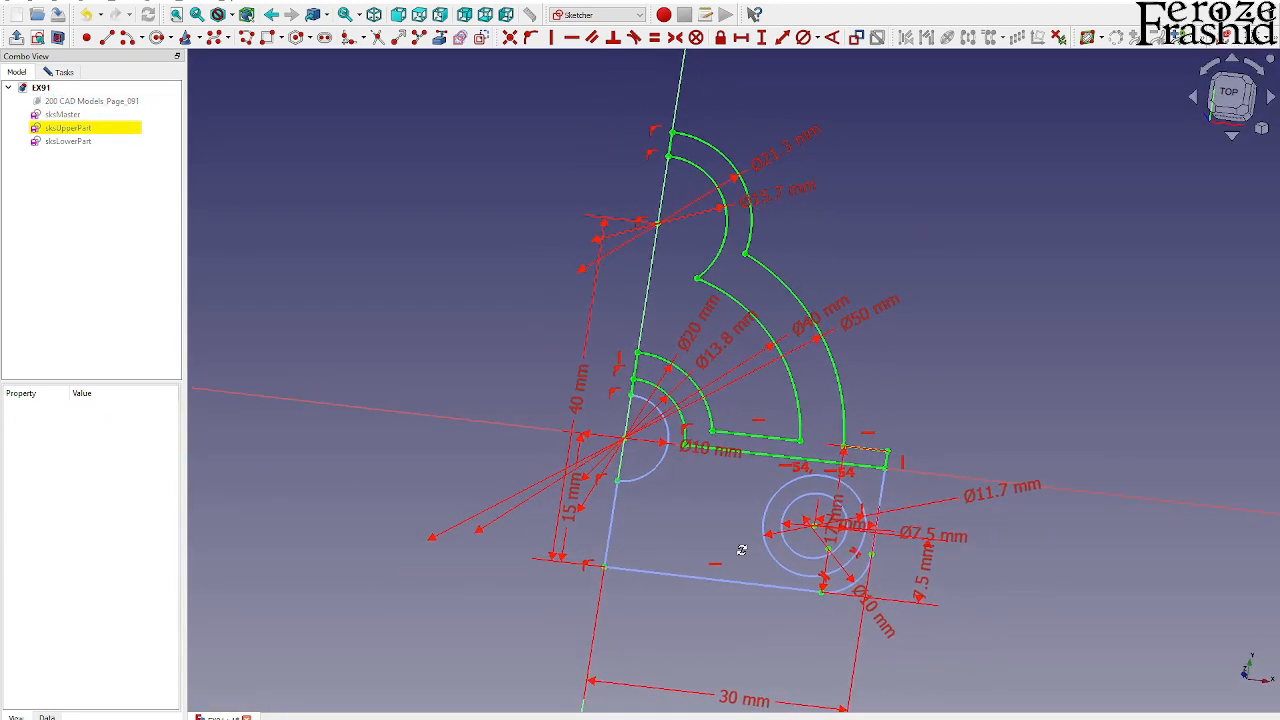
left_click(86, 101)
left_click(87, 104)
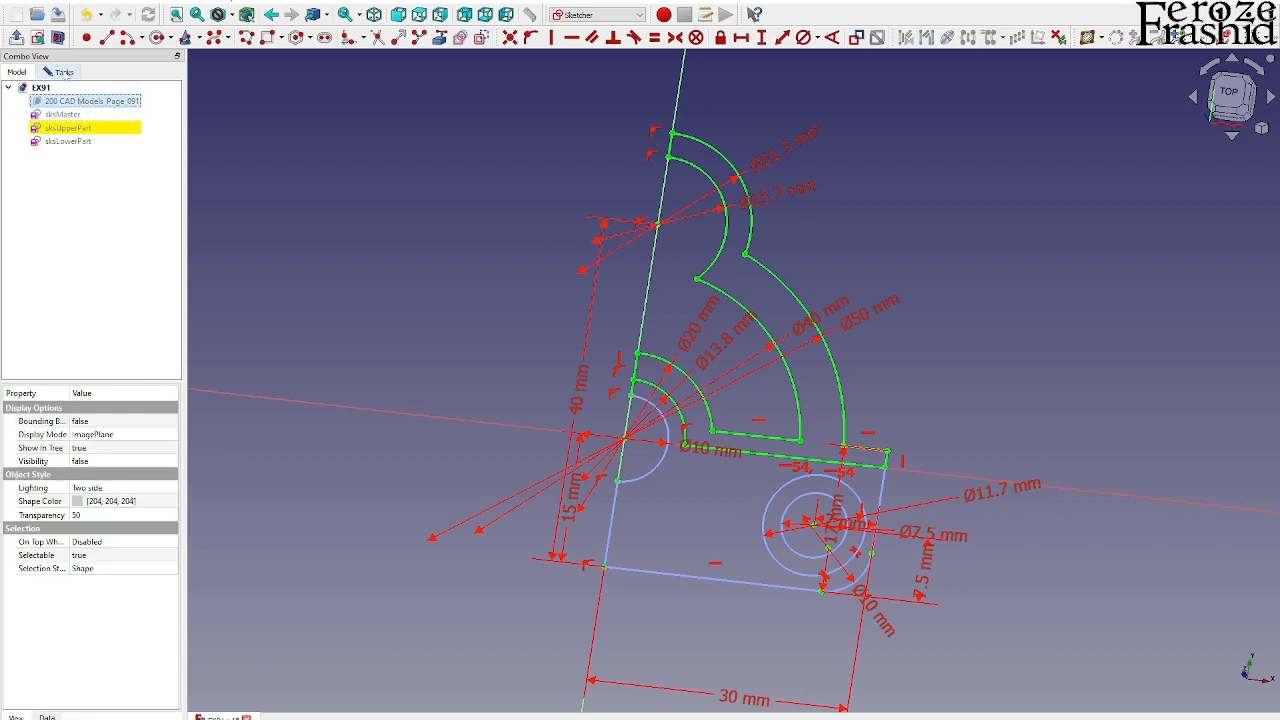
left_click(90, 101)
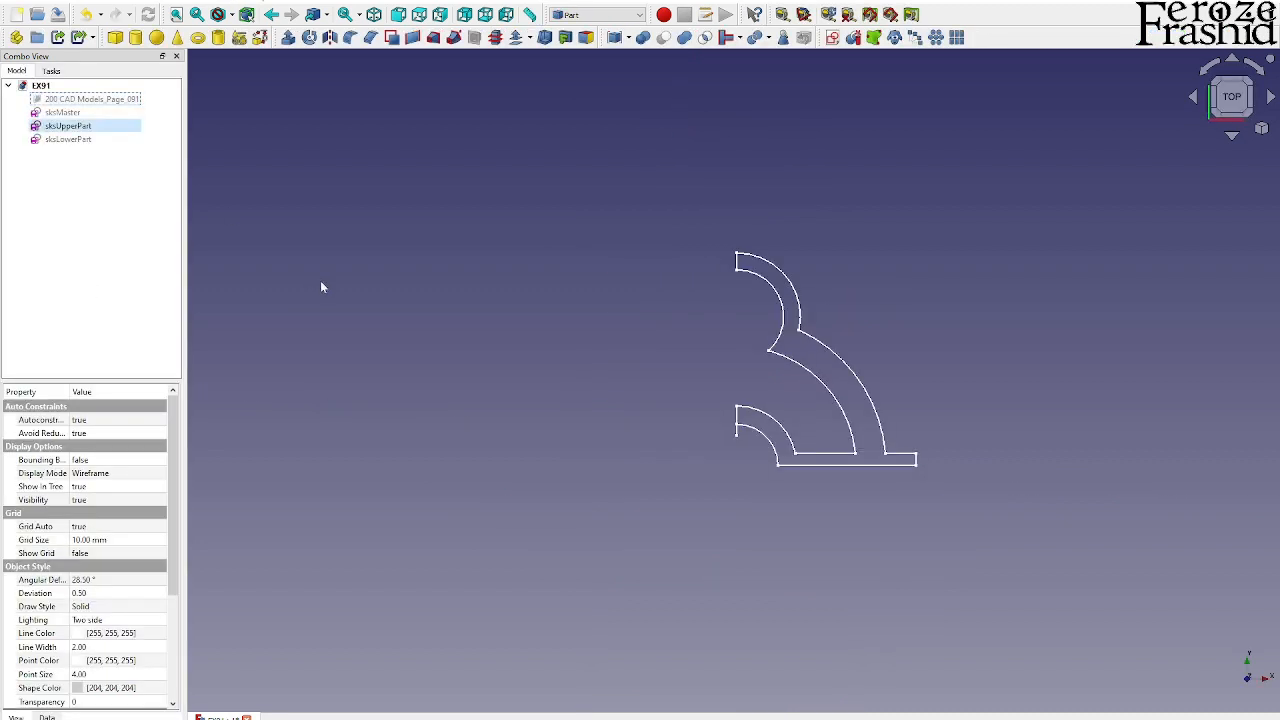
Step: Reopen sksUpperPart, convert the short vertical line between the 13.8 mm and 10 mm arcs to construction geometry, and close the sketch
double_click(68, 139)
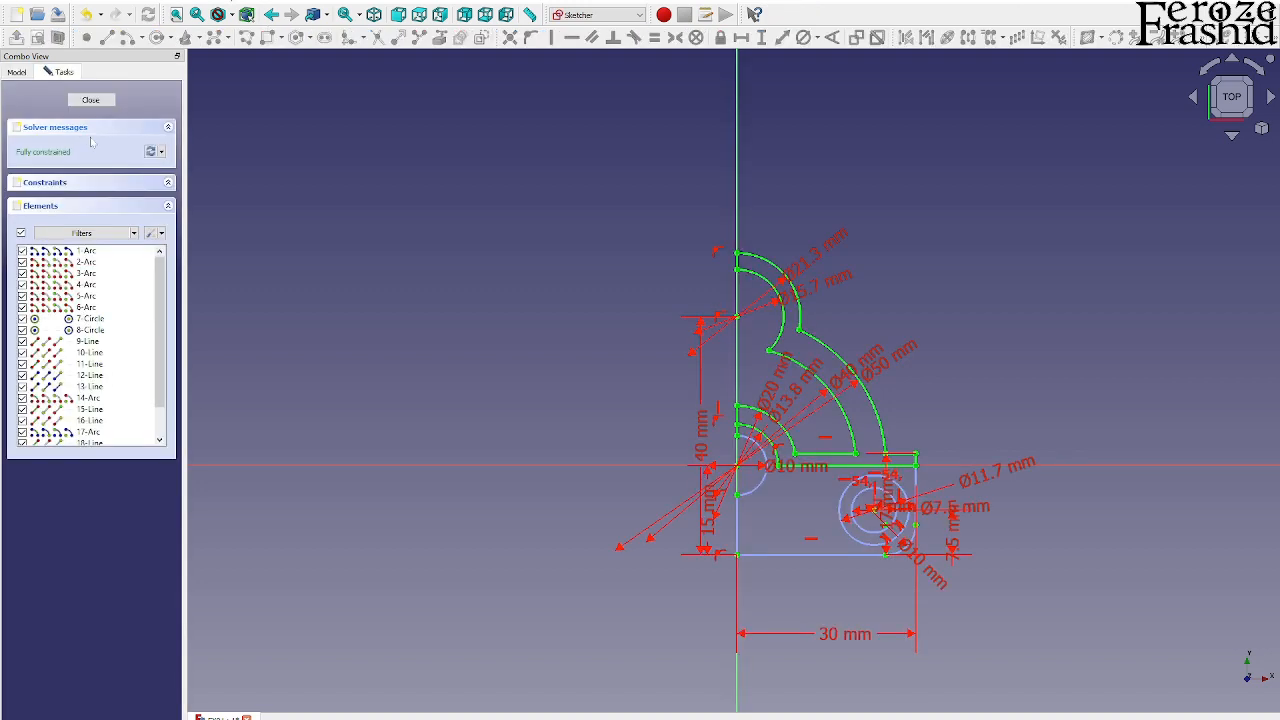
left_click(737, 432)
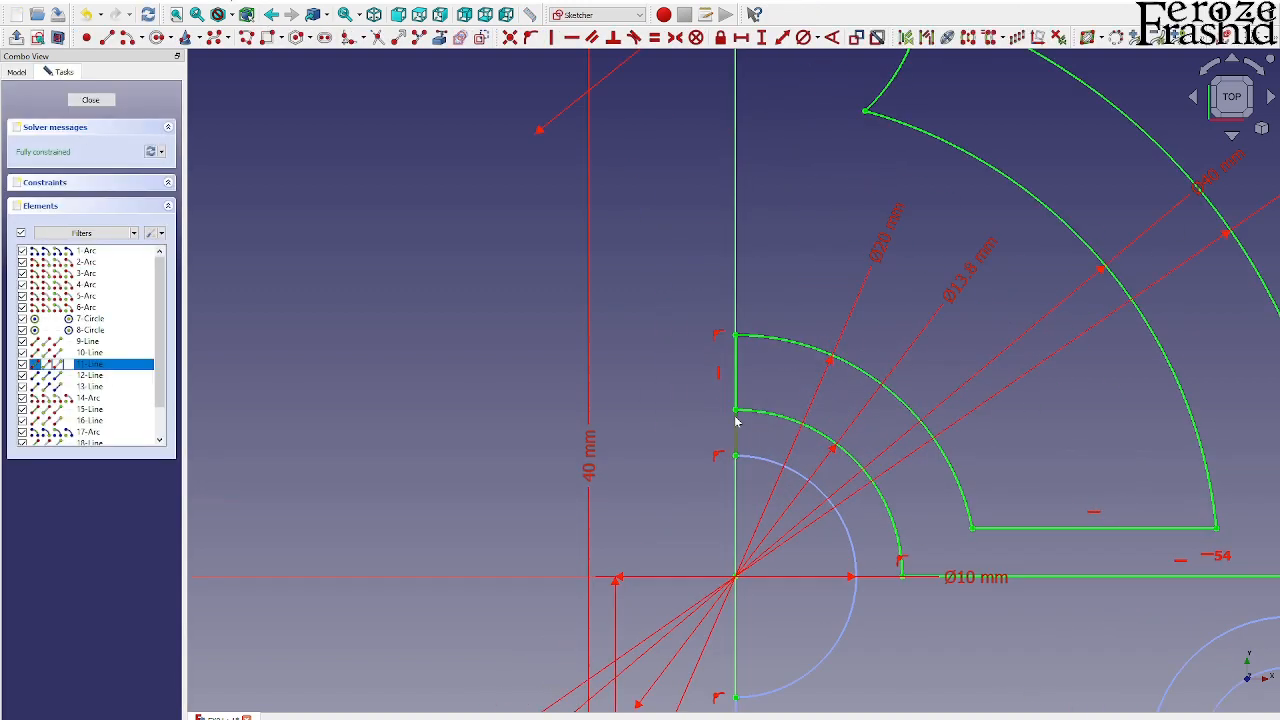
left_click(483, 38)
left_click(106, 100)
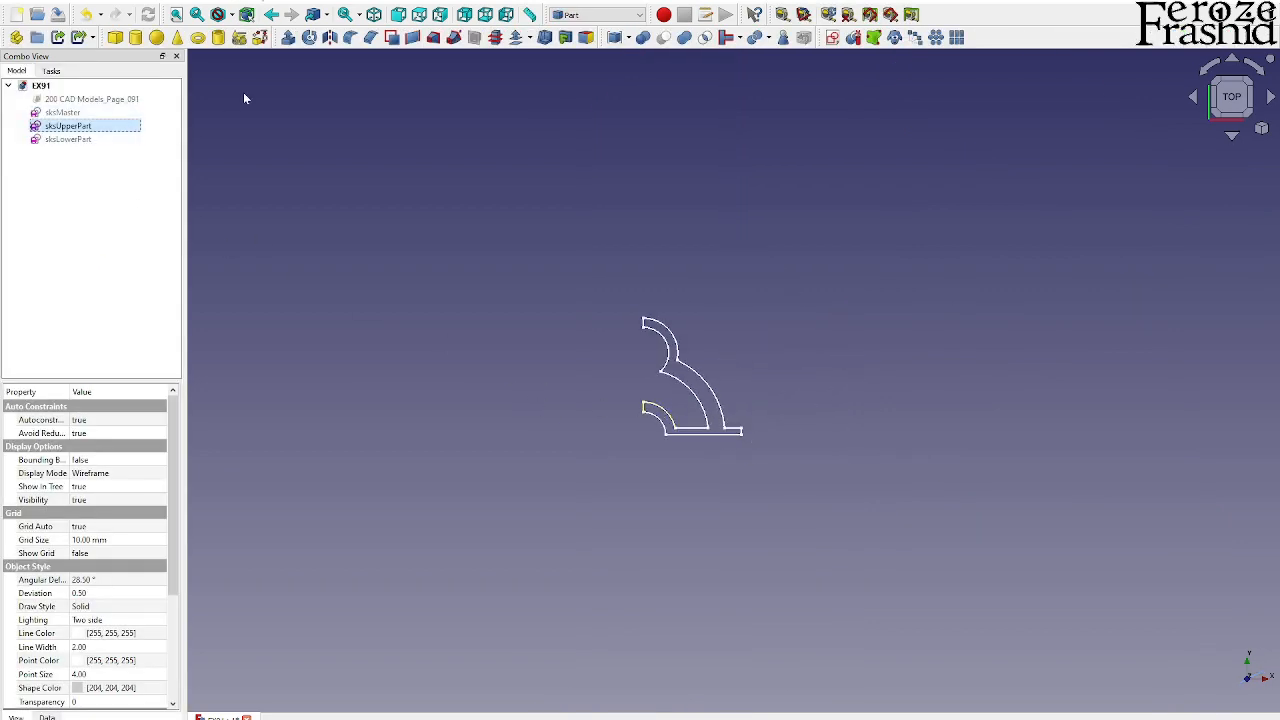
Step: Check the thickness on the reference image and extrude sksUpperPart 10 mm along its normal as a solid
left_click(92, 99)
key("space")
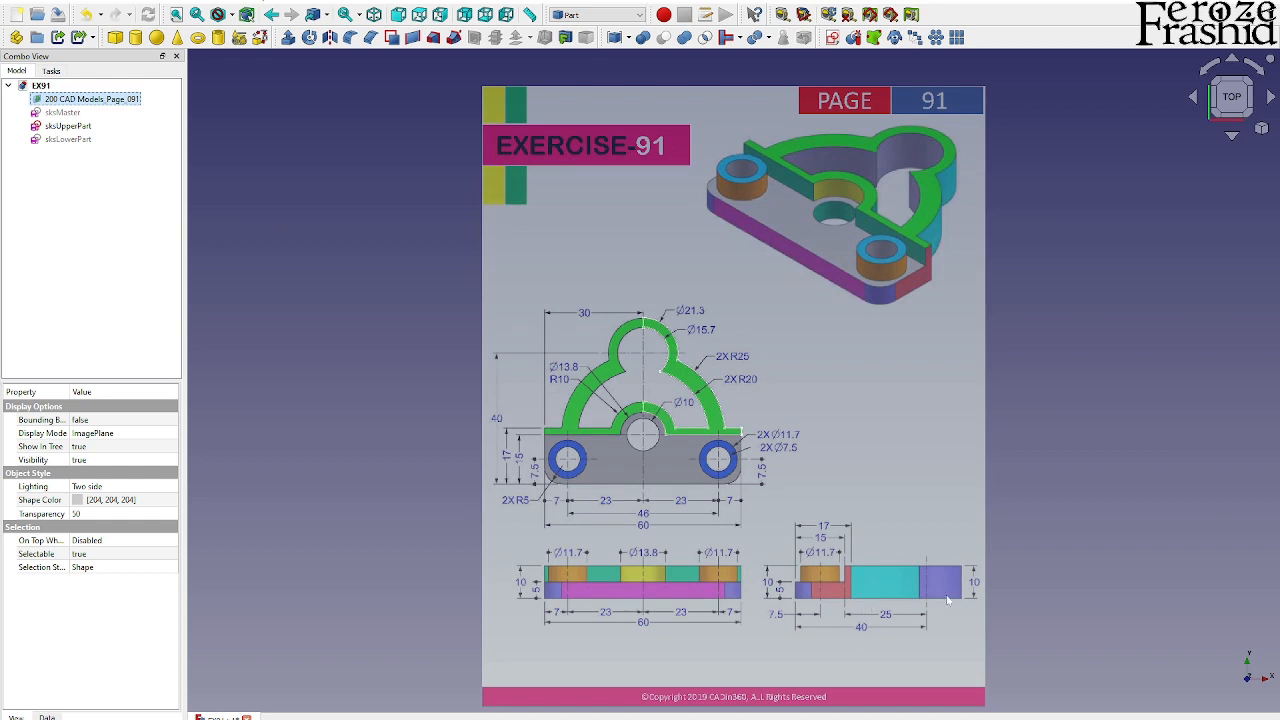
key("space")
left_click(68, 126)
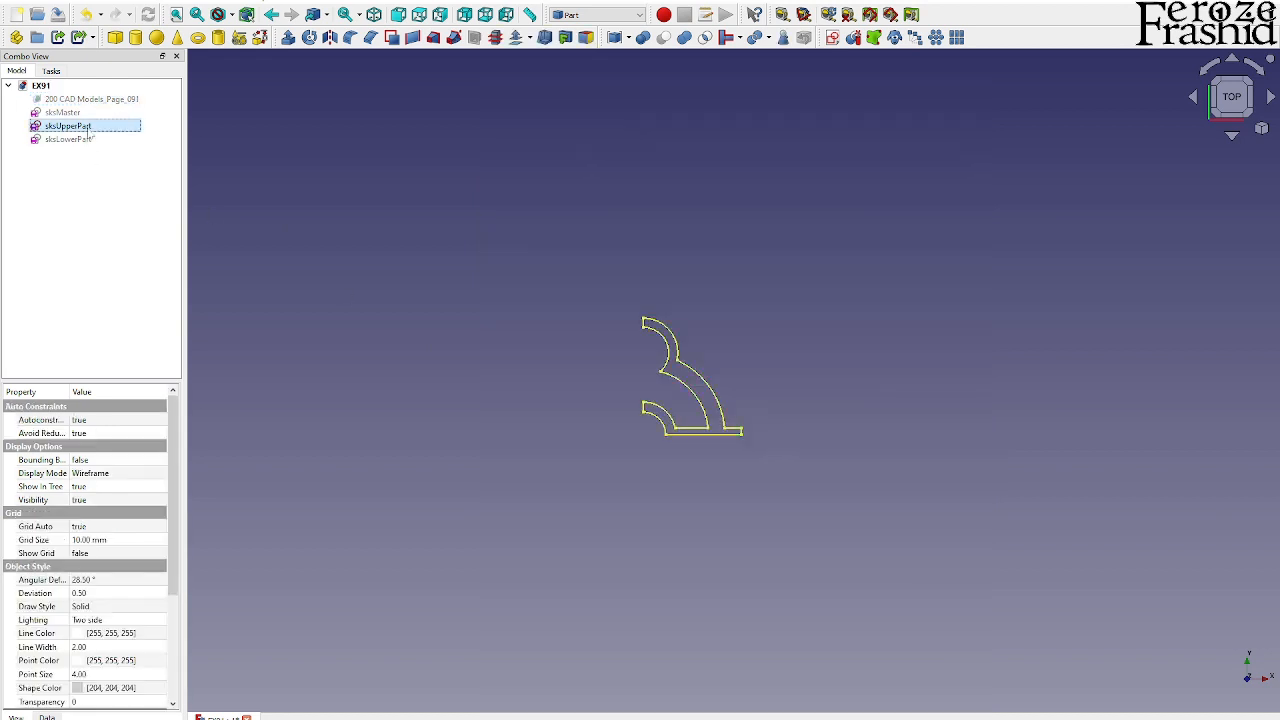
left_click(288, 37)
type("5")
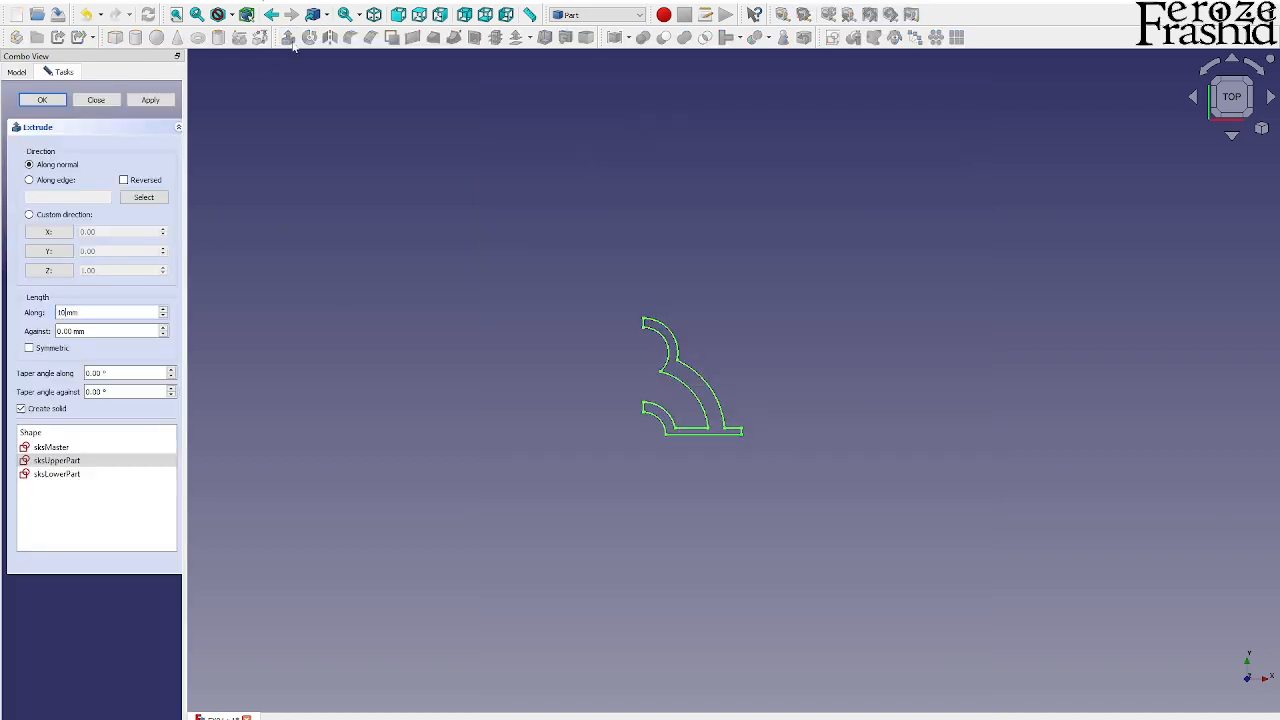
key("Return")
middle_click_drag(690, 330, 740, 370)
scroll(740, 400, "up", 4)
left_click(22, 139)
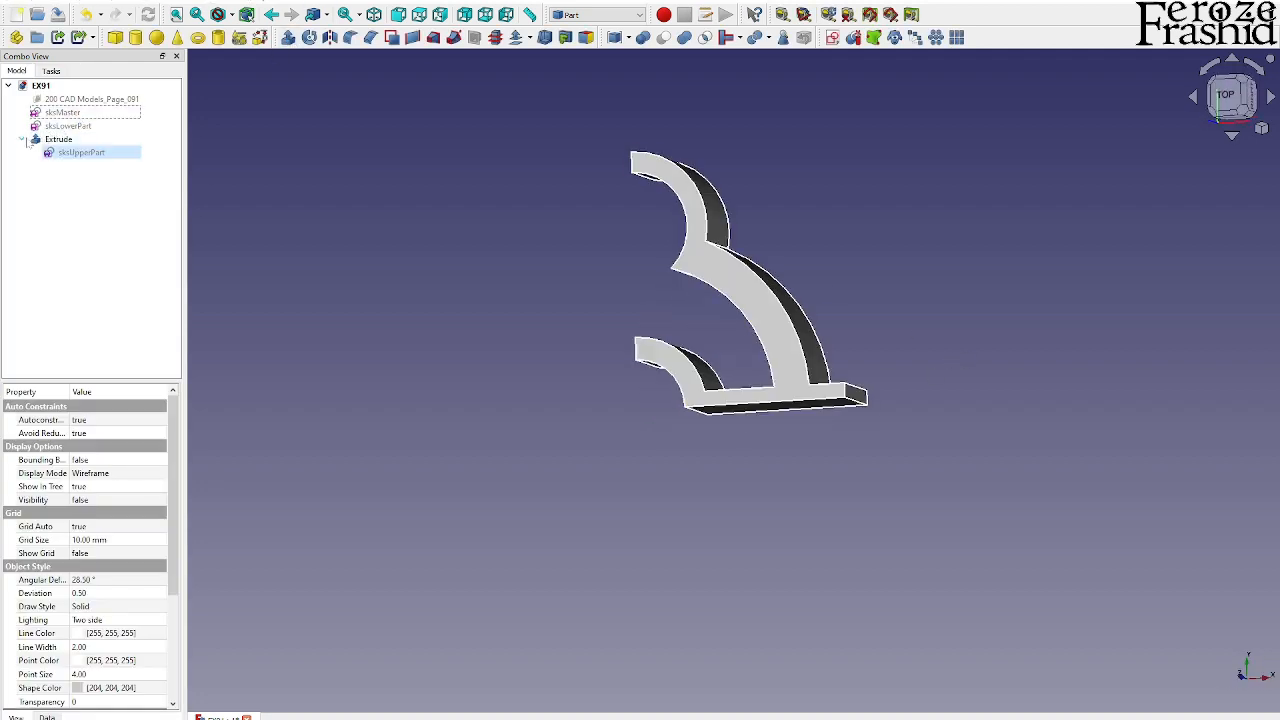
left_click(82, 152)
double_click(82, 152)
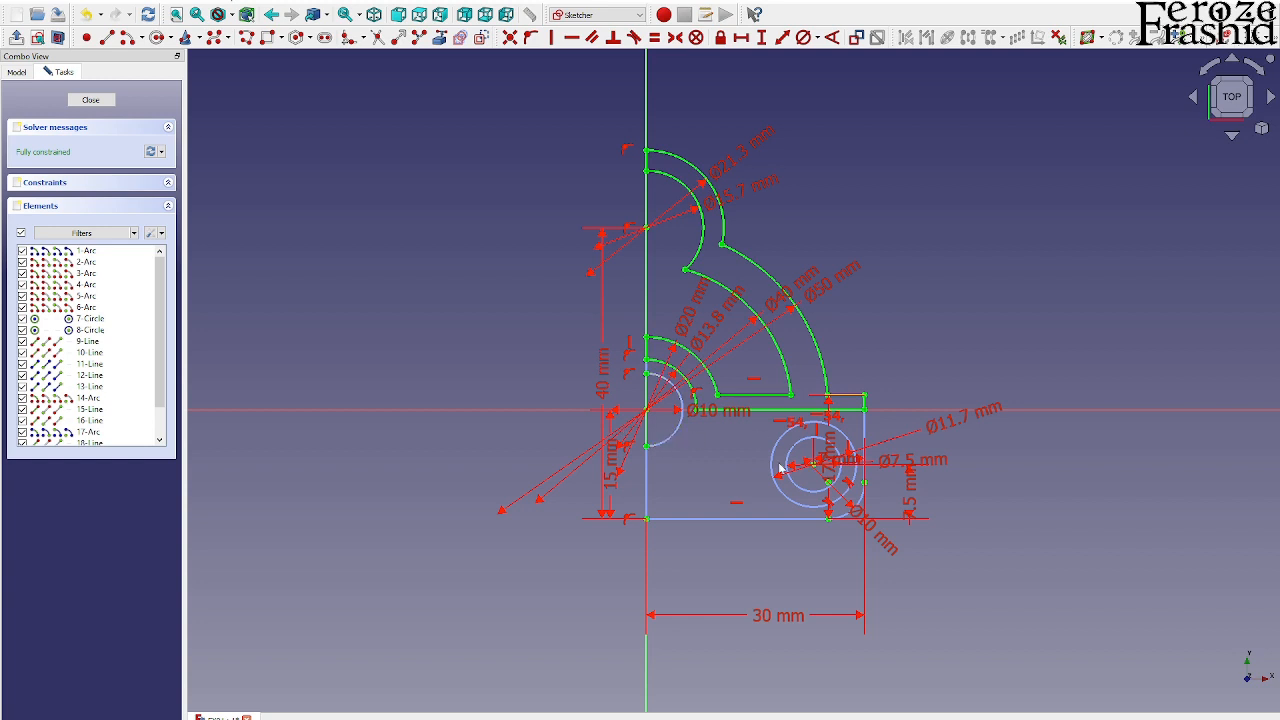
left_click(88, 100)
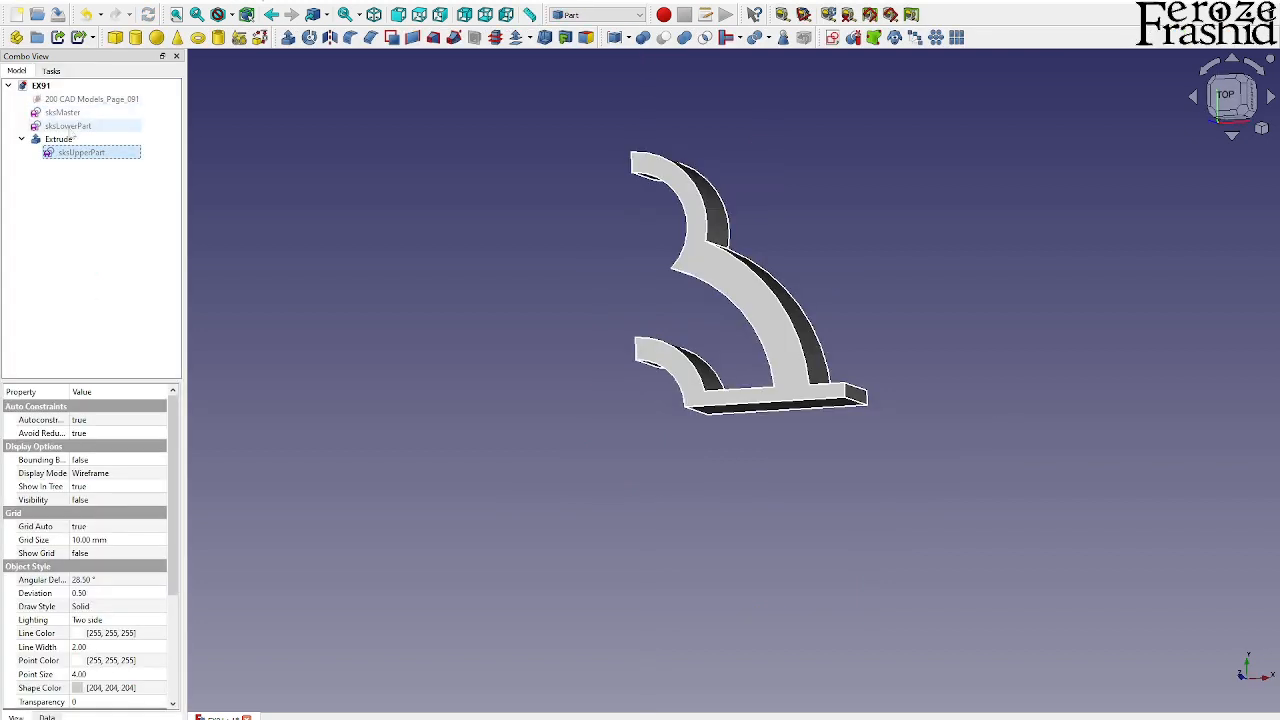
Step: Rename the extrusion of sksUpperPart as UpperPart
left_click(72, 142)
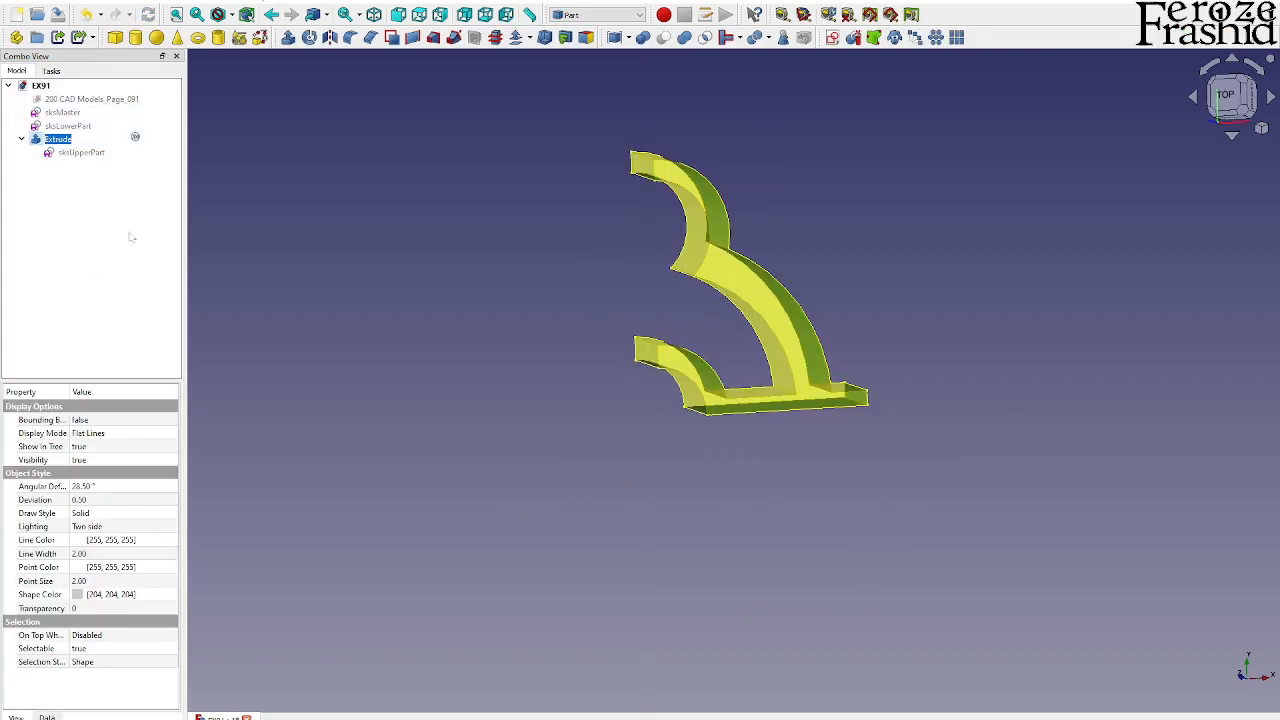
type("UpperPart")
key("Return")
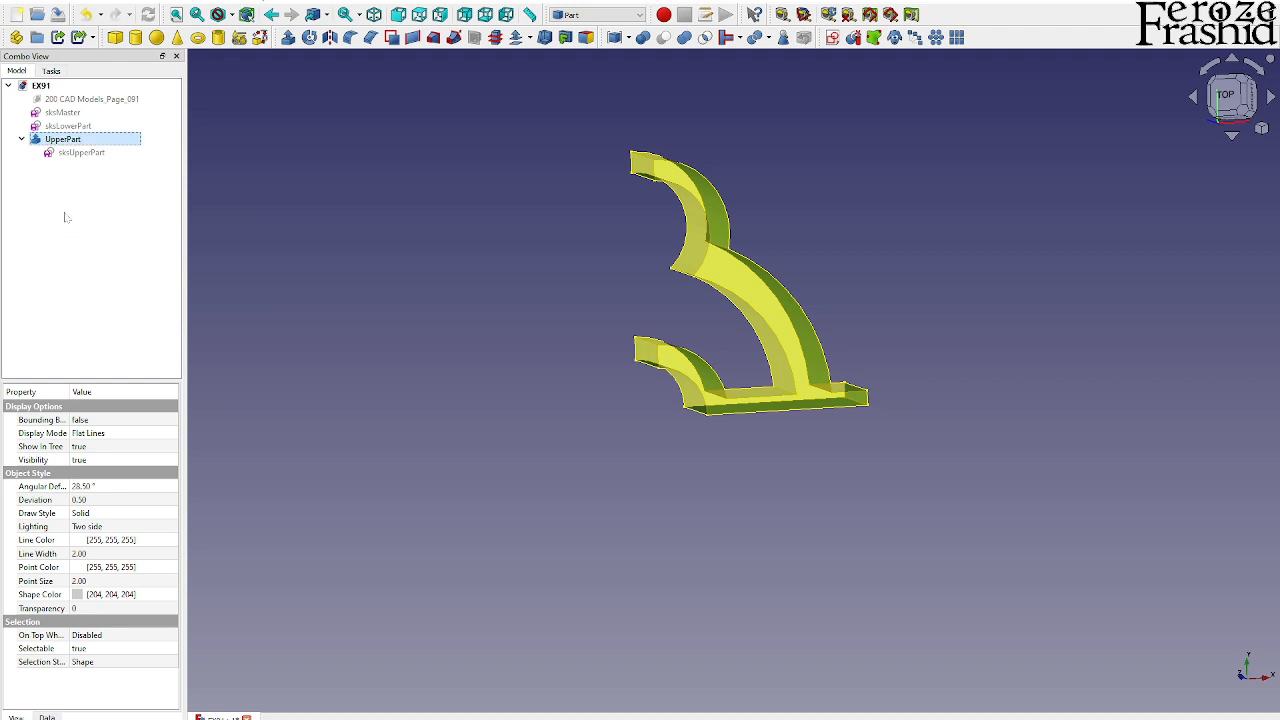
Step: Open the sksLowerPart sketch for editing and hide the UpperPart solid
double_click(70, 127)
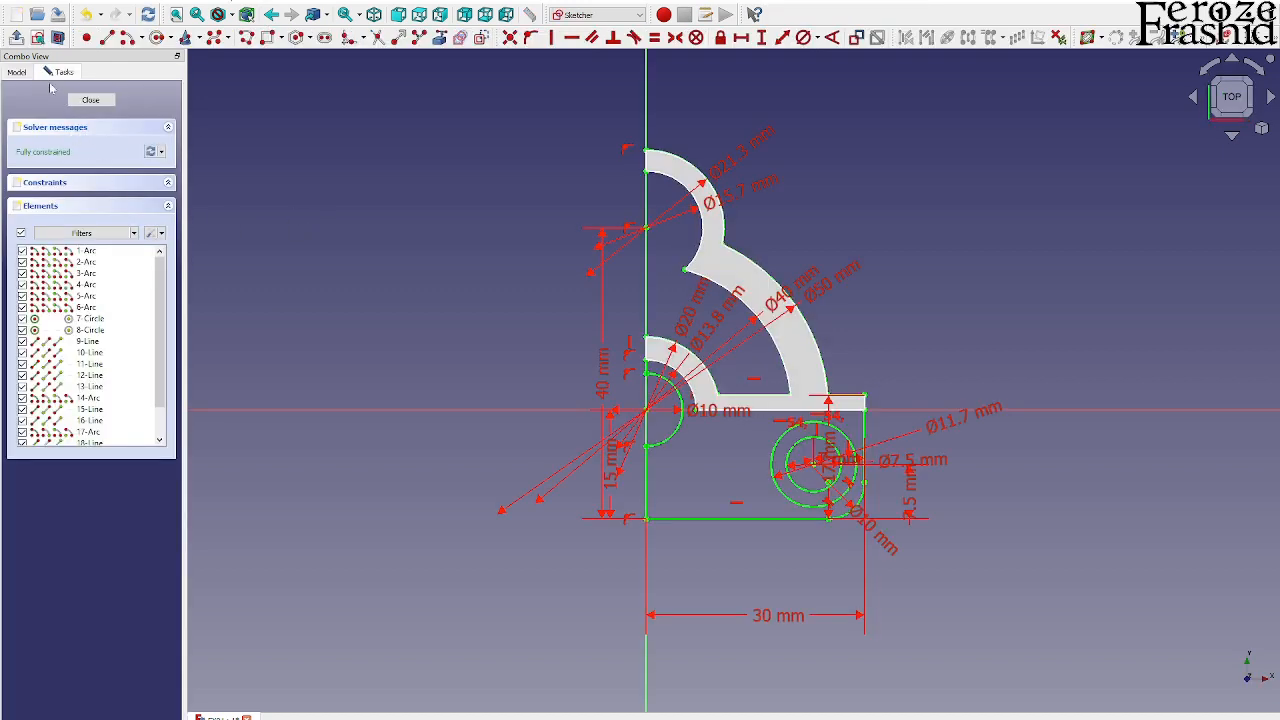
left_click(18, 73)
left_click(62, 142)
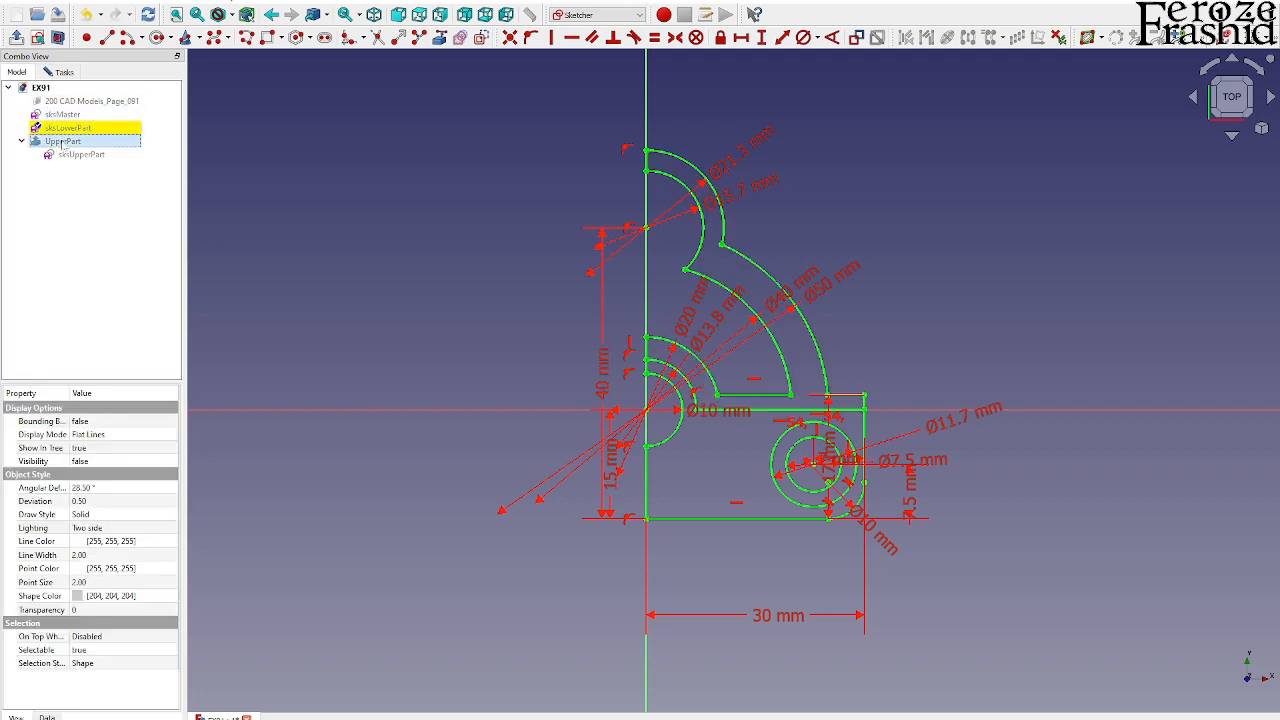
Step: Convert the upper rib arcs, the 20 mm and 13.8 mm arcs and their connecting line in sksLowerPart to construction geometry
left_click_drag(546, 107, 891, 397)
left_click_drag(891, 398, 895, 403)
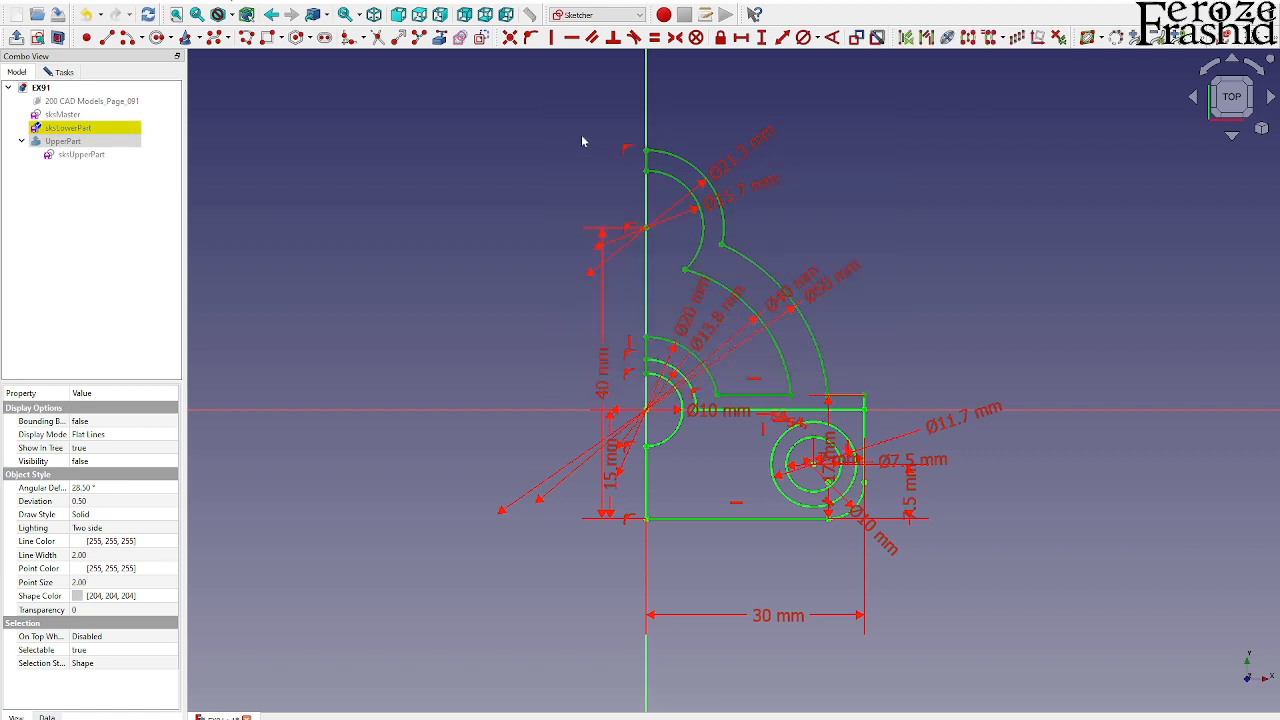
left_click(659, 364)
key("Escape")
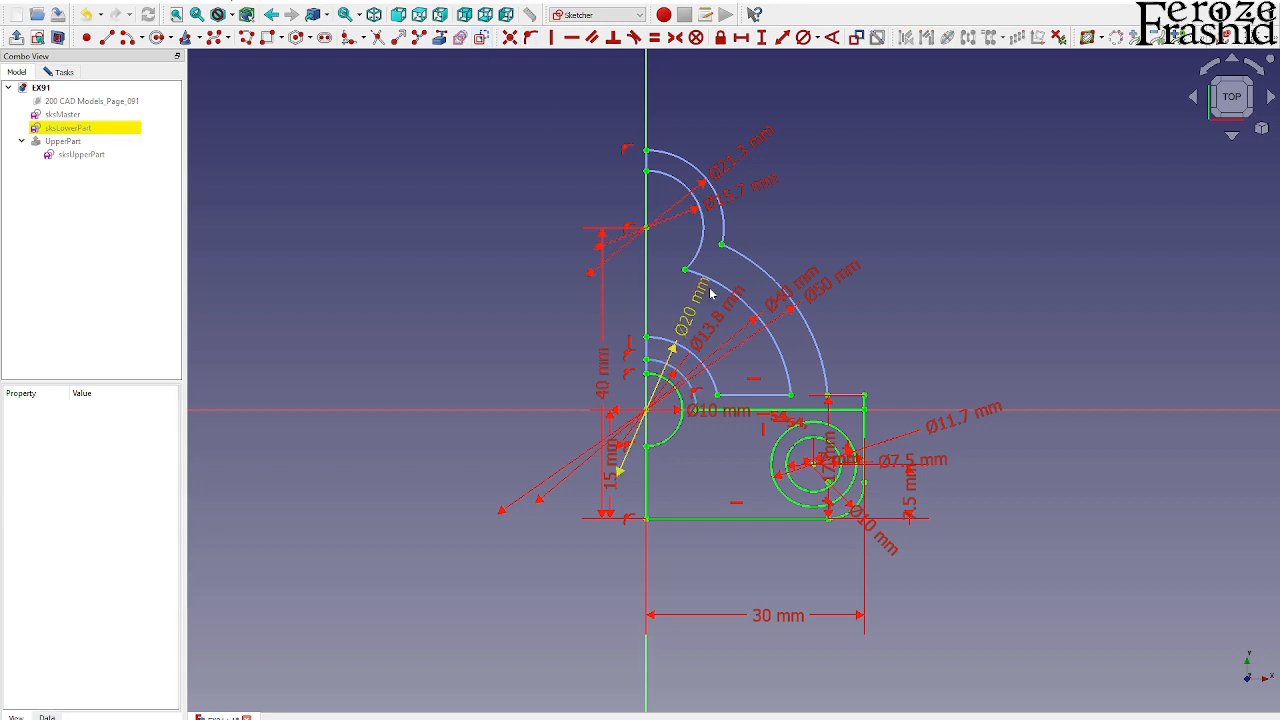
Step: Restore the 13.8 mm arc and the short vertical line joining it to the 10 mm arc to normal geometry in sksLowerPart
scroll(760, 342, "up", 1)
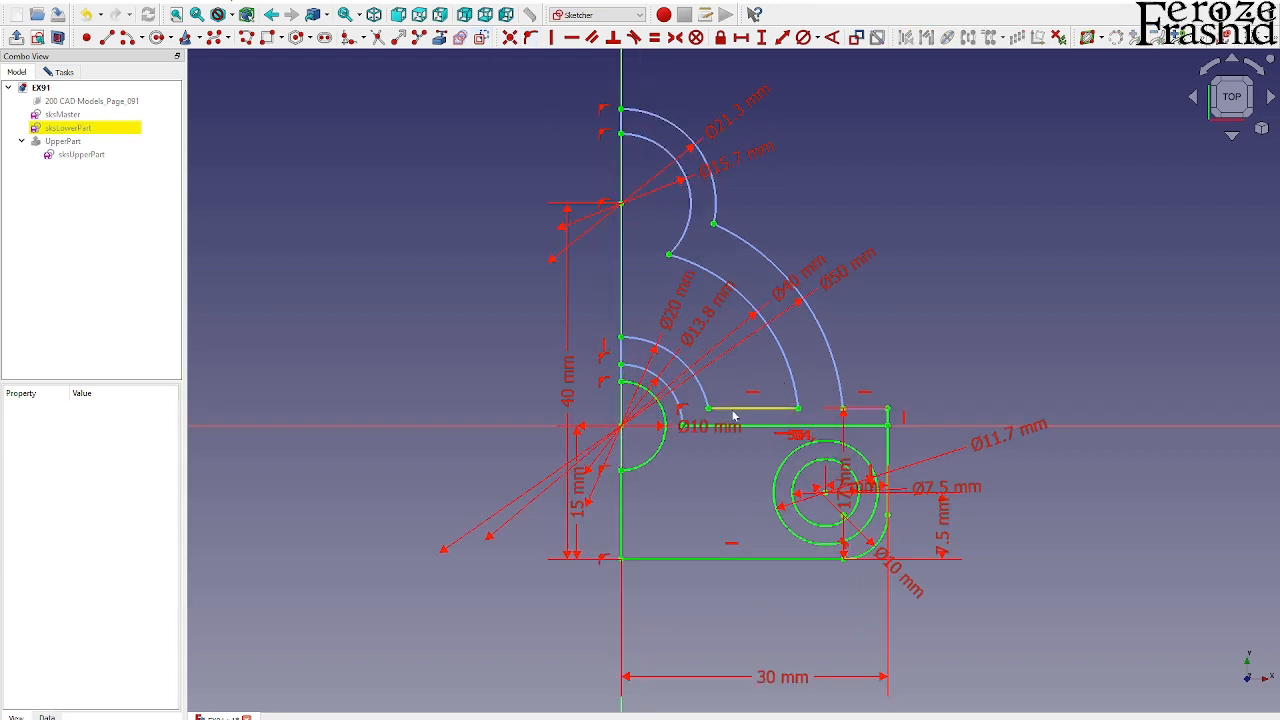
left_click(628, 366)
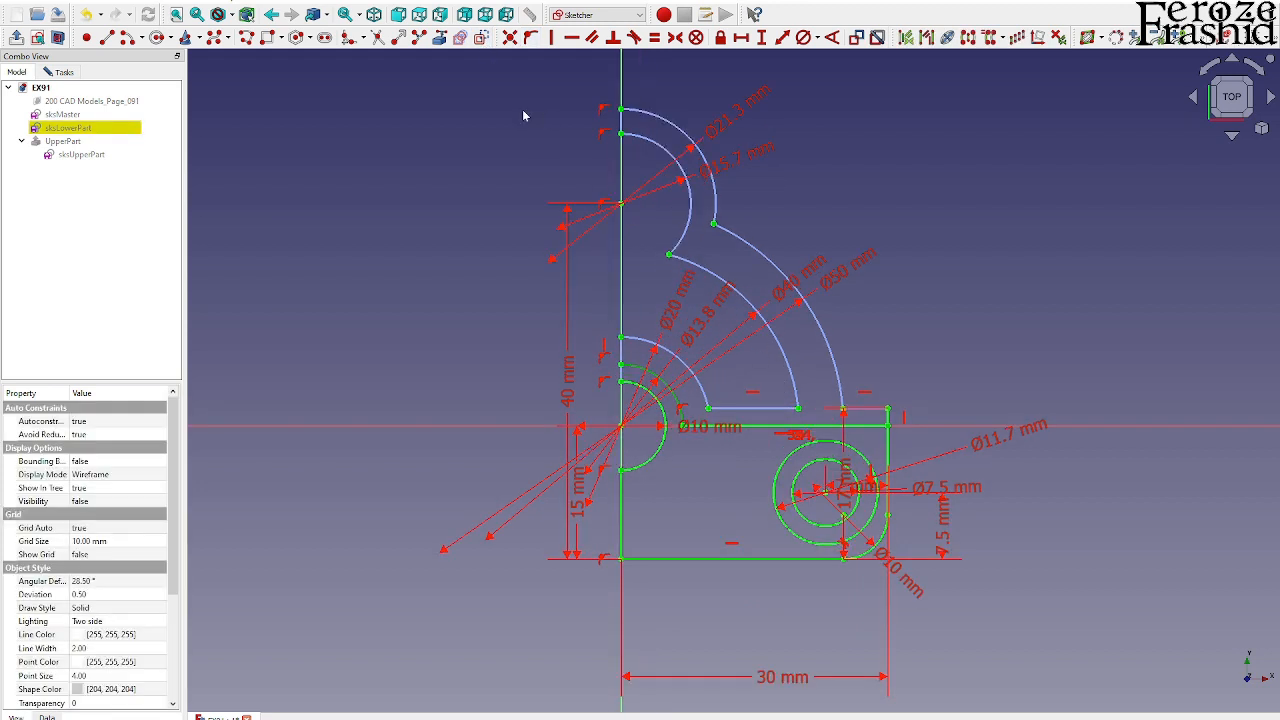
left_click(482, 40)
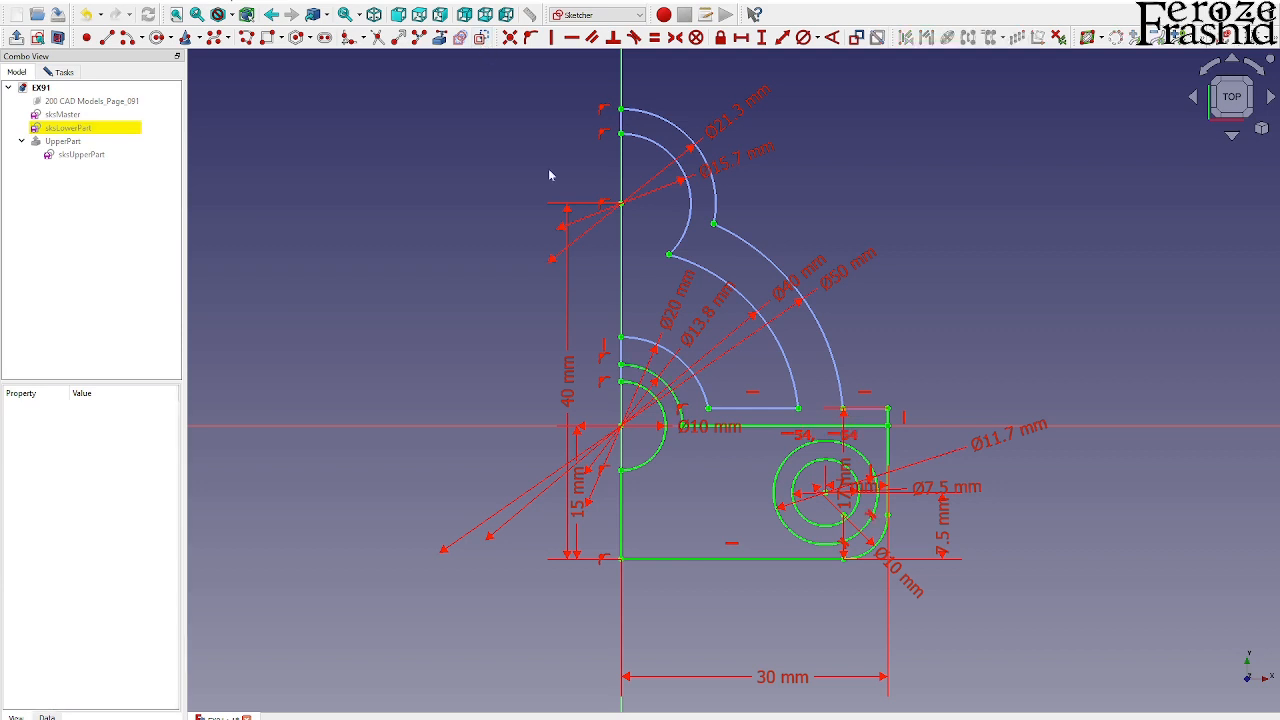
left_click(621, 378)
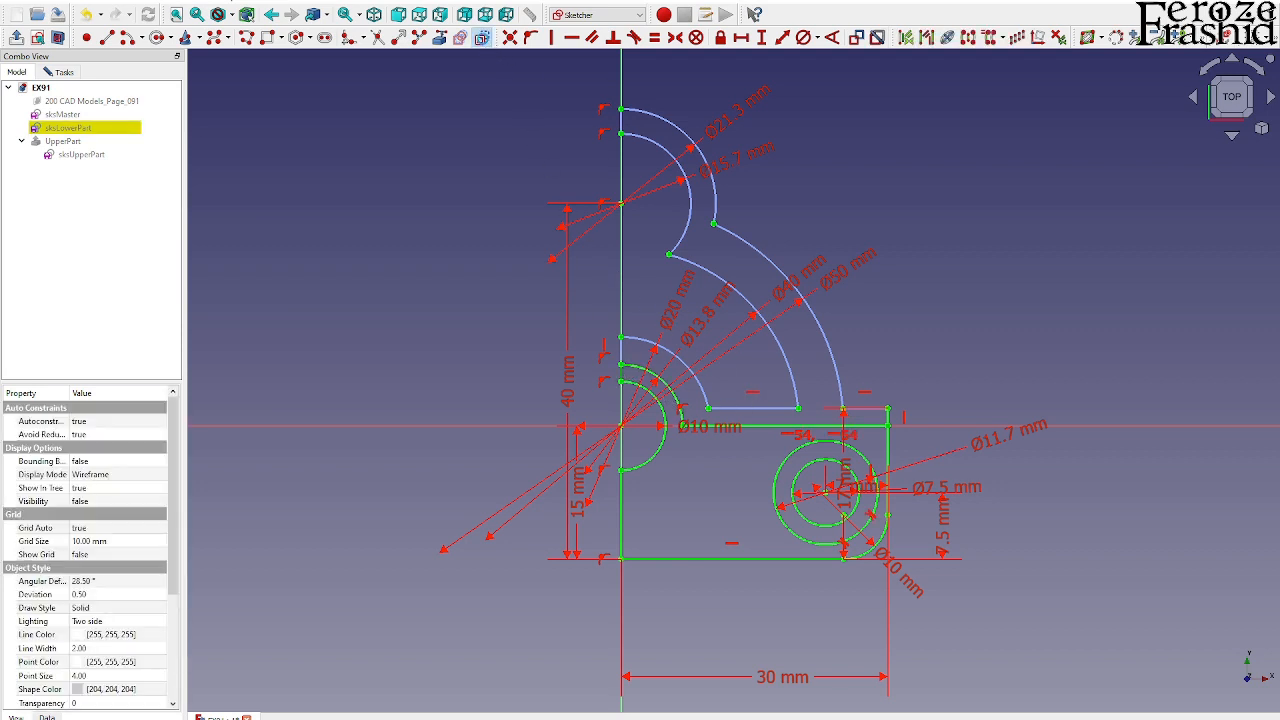
left_click(482, 37)
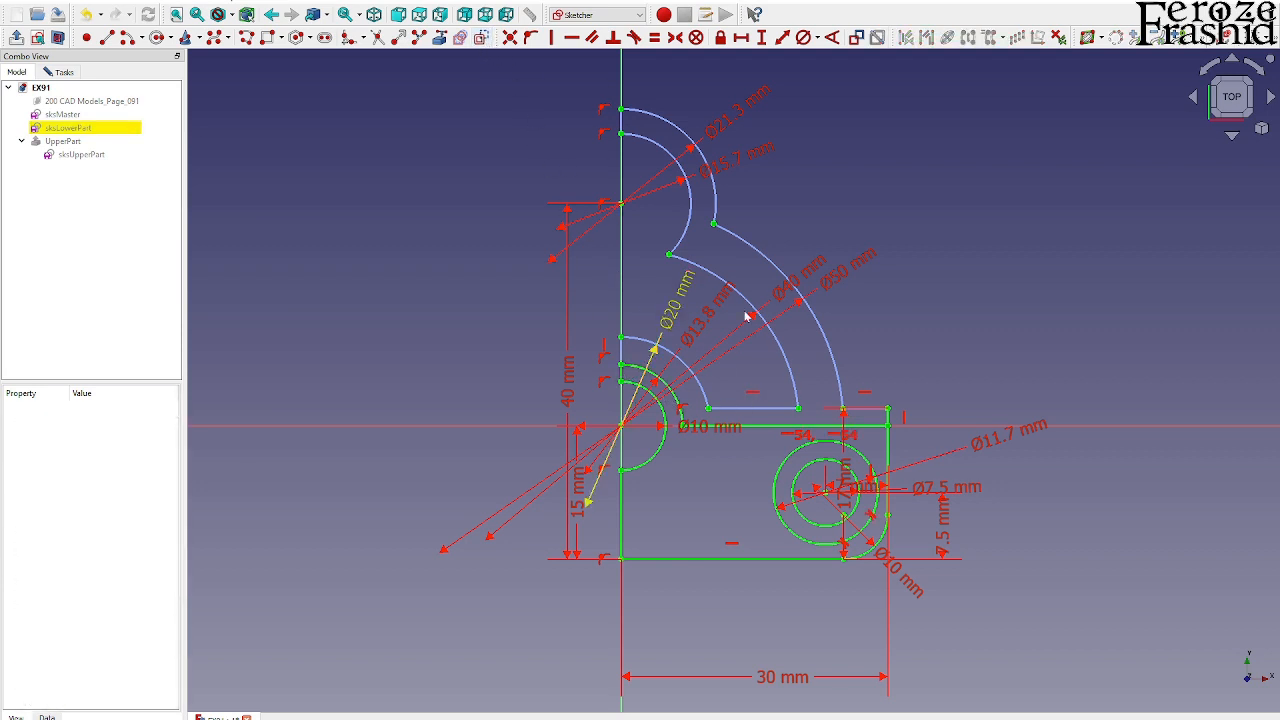
Step: Convert the short vertical segment above the plate's right edge to construction geometry and check that it is separate from the edge below
left_click(890, 424)
left_click(482, 37)
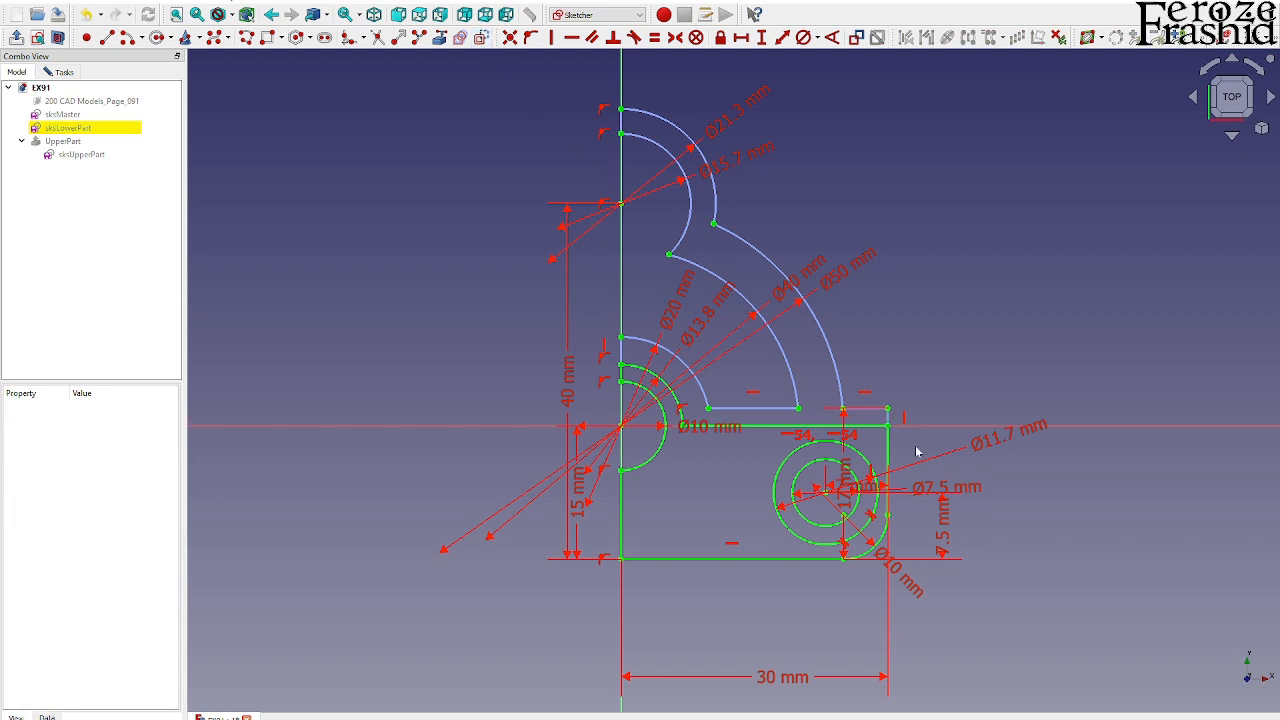
scroll(916, 452, "down", 1)
scroll(900, 430, "up", 4)
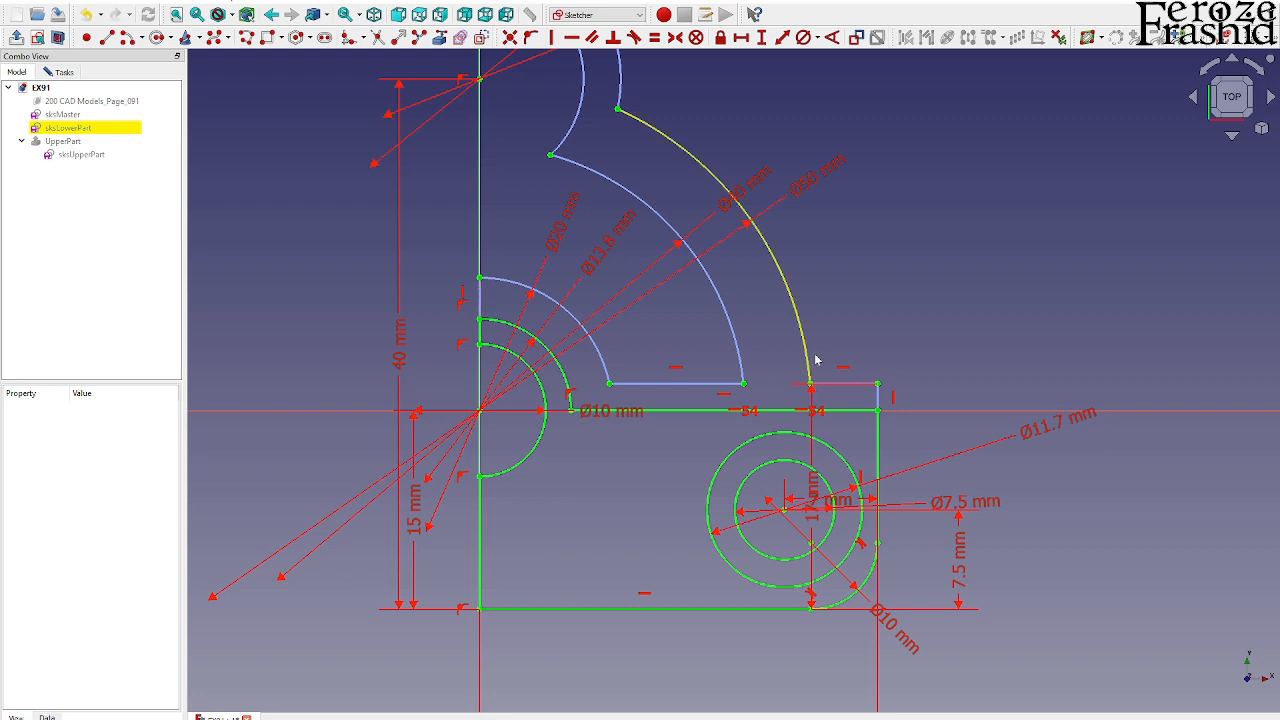
left_click(878, 436)
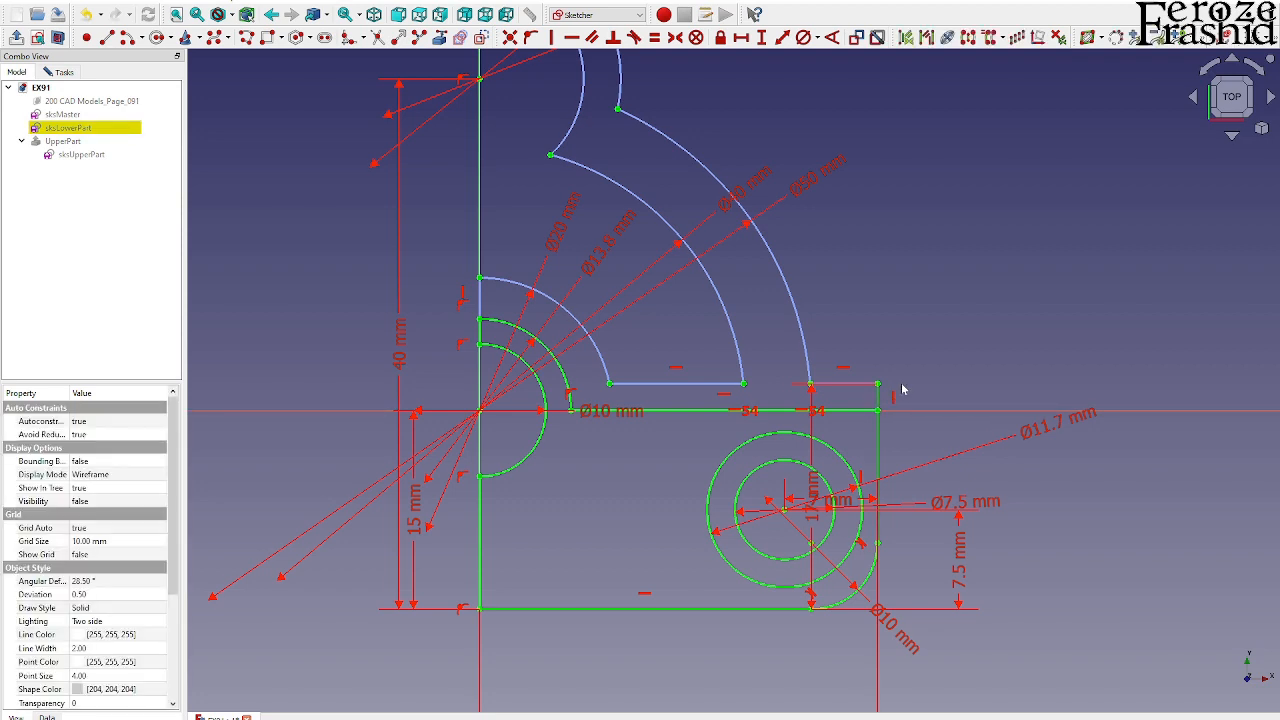
left_click(941, 376)
left_click(878, 401)
left_click(914, 382)
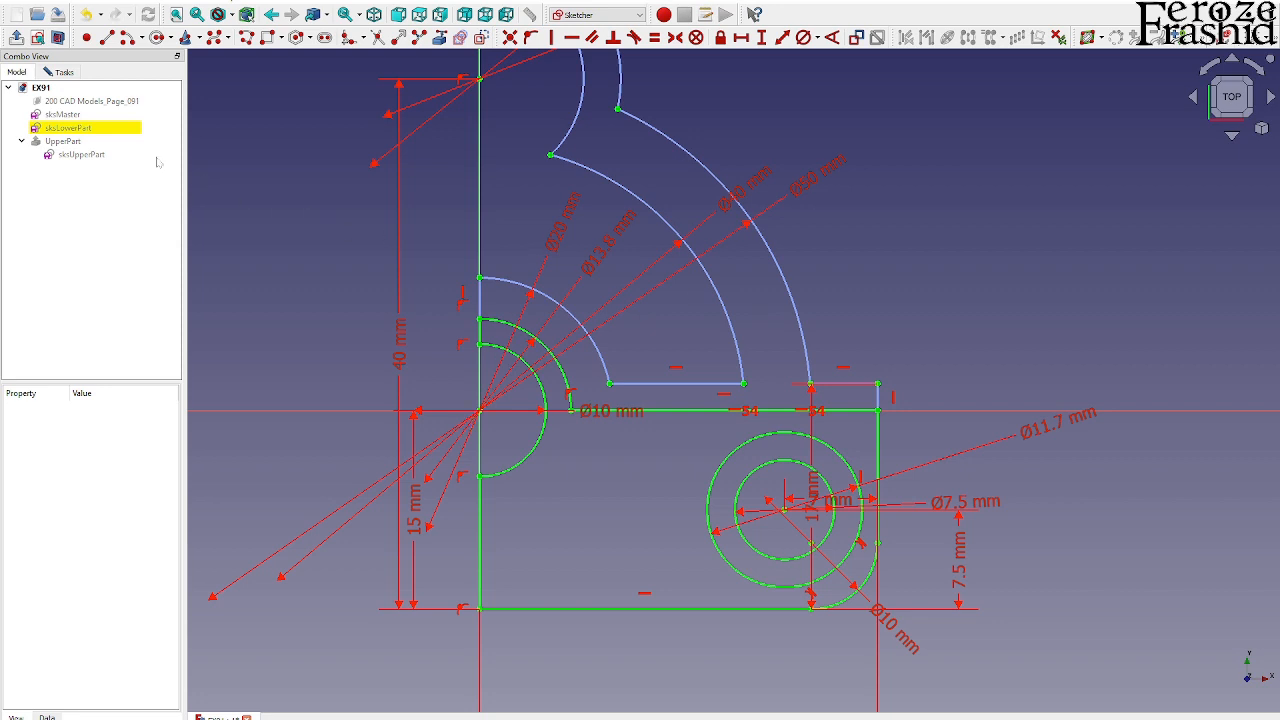
Step: Close the sketch and show sksLowerPart in the 3D view
left_click(64, 72)
left_click(89, 100)
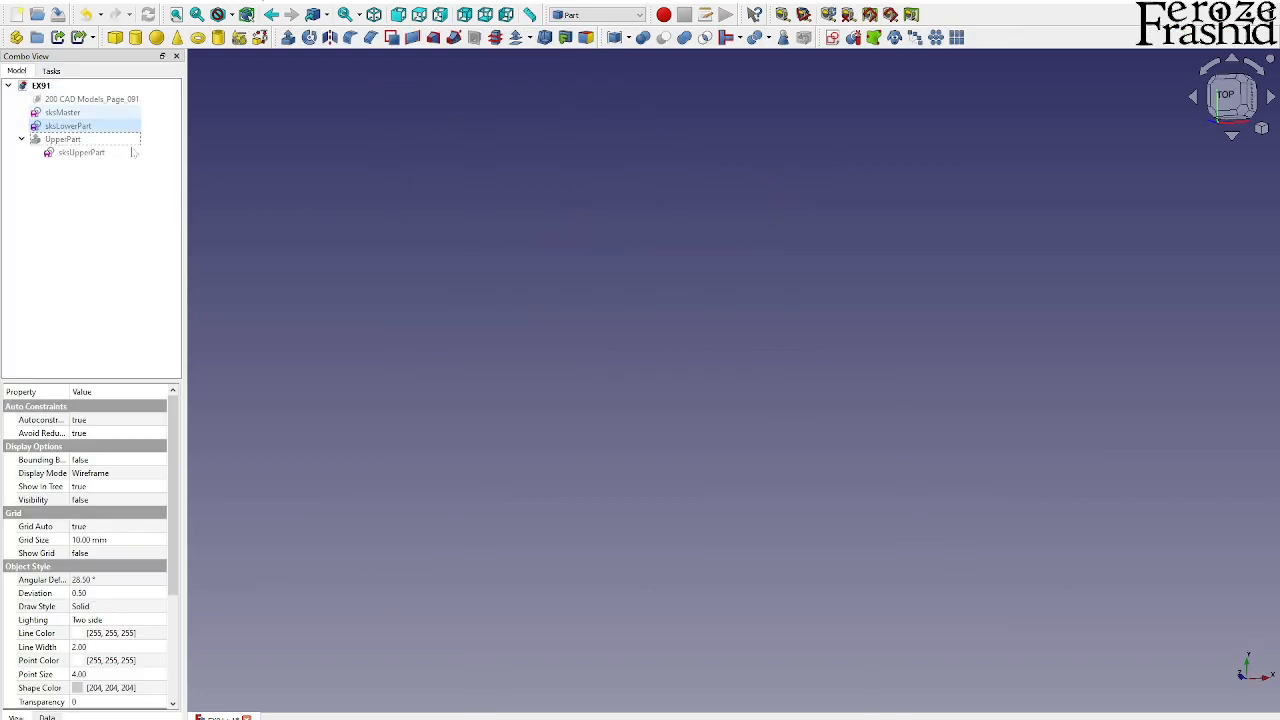
left_click(68, 126)
key("space")
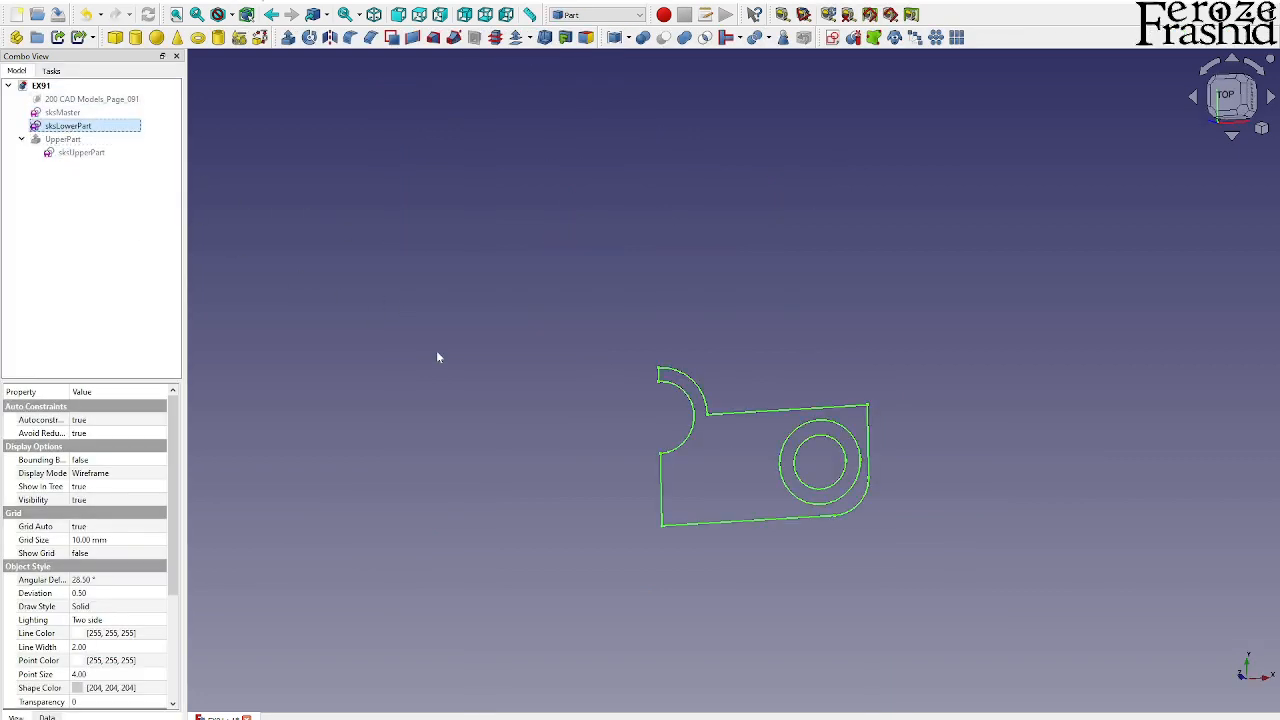
Step: Display the reference image, check the lower part's thickness in its side views, and hide the image again
key("Down")
key("Down")
key("Up")
key("Up")
key("Up")
key("Up")
key("space")
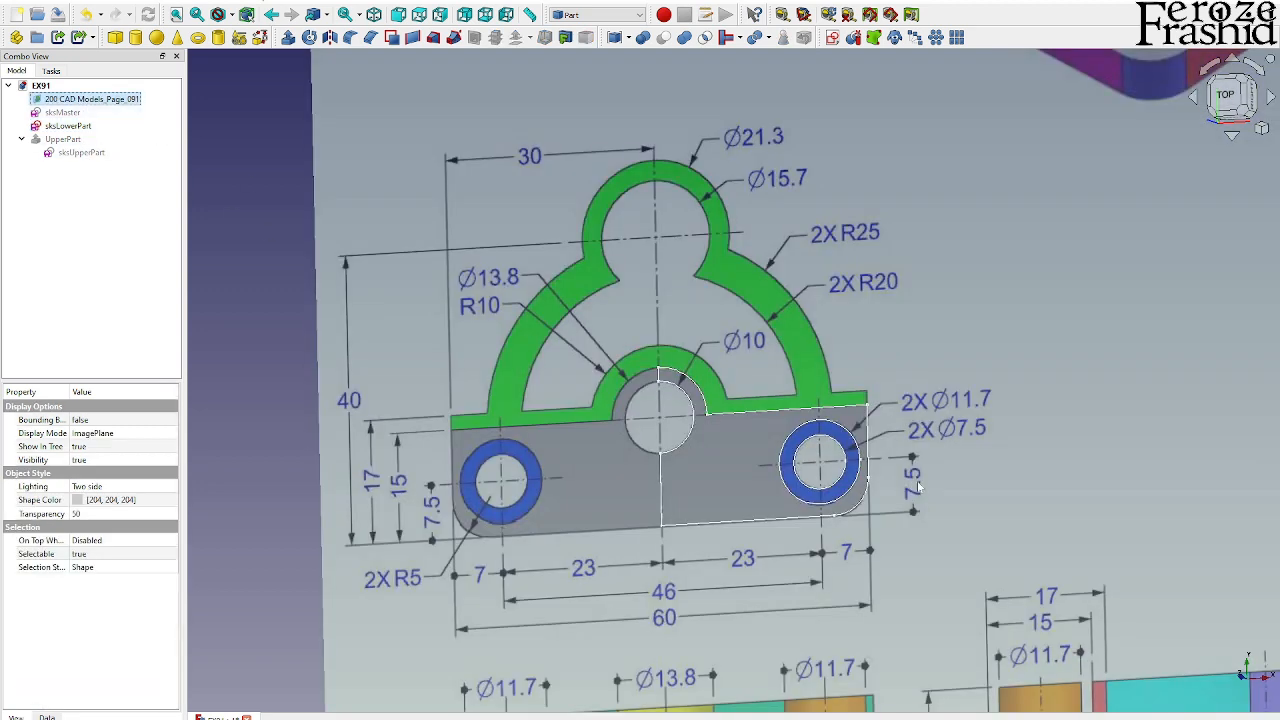
scroll(918, 487, "down", 2)
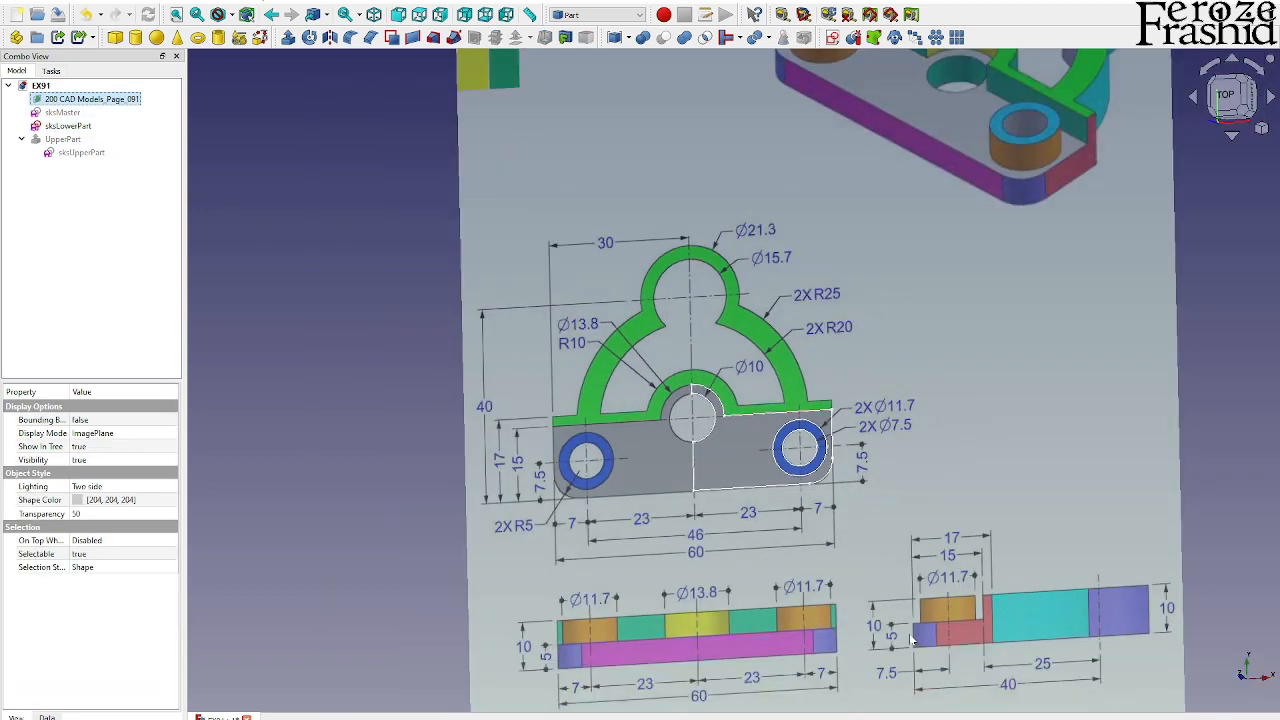
key("space")
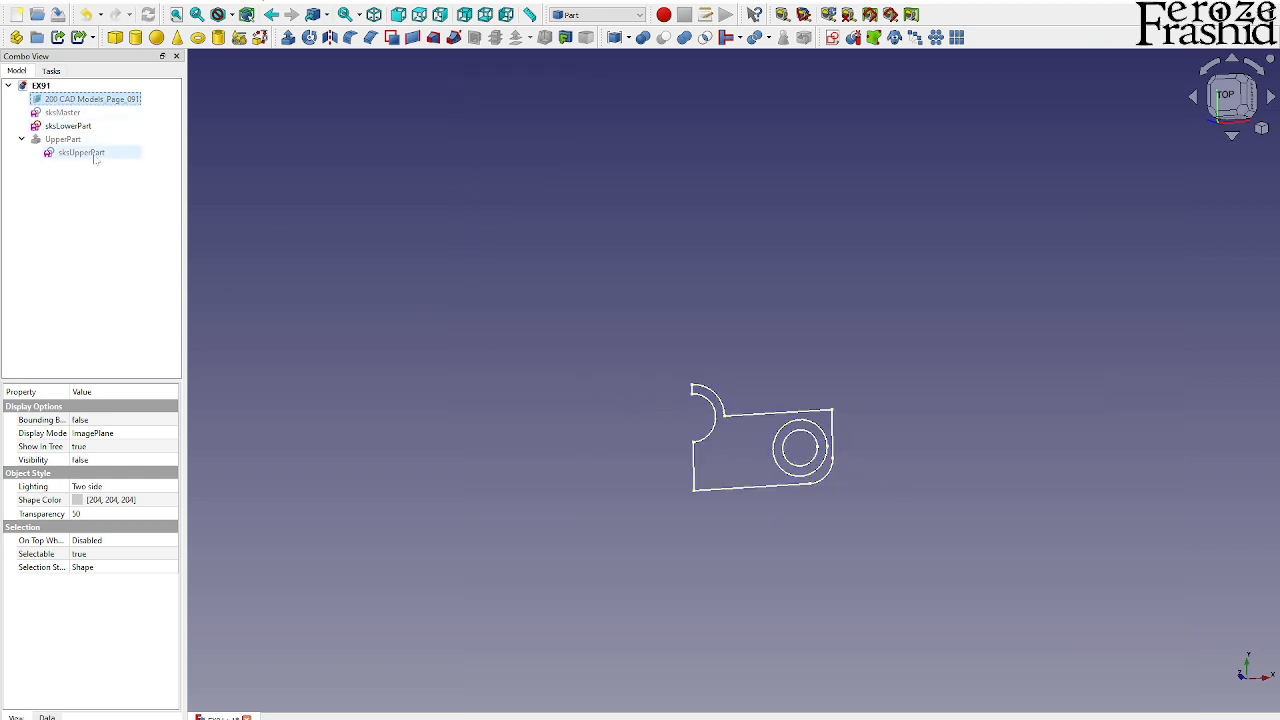
Step: Extrude sksLowerPart 5 mm
left_click(80, 126)
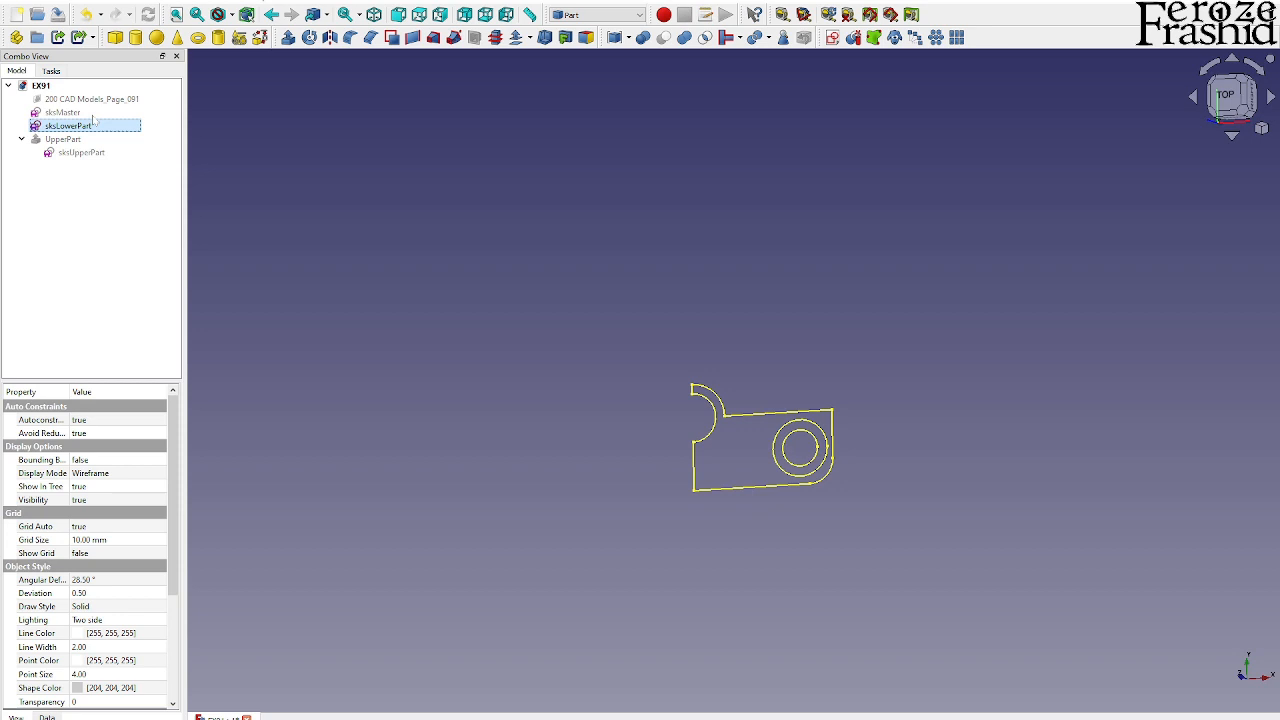
left_click(287, 40)
type("5")
key("Return")
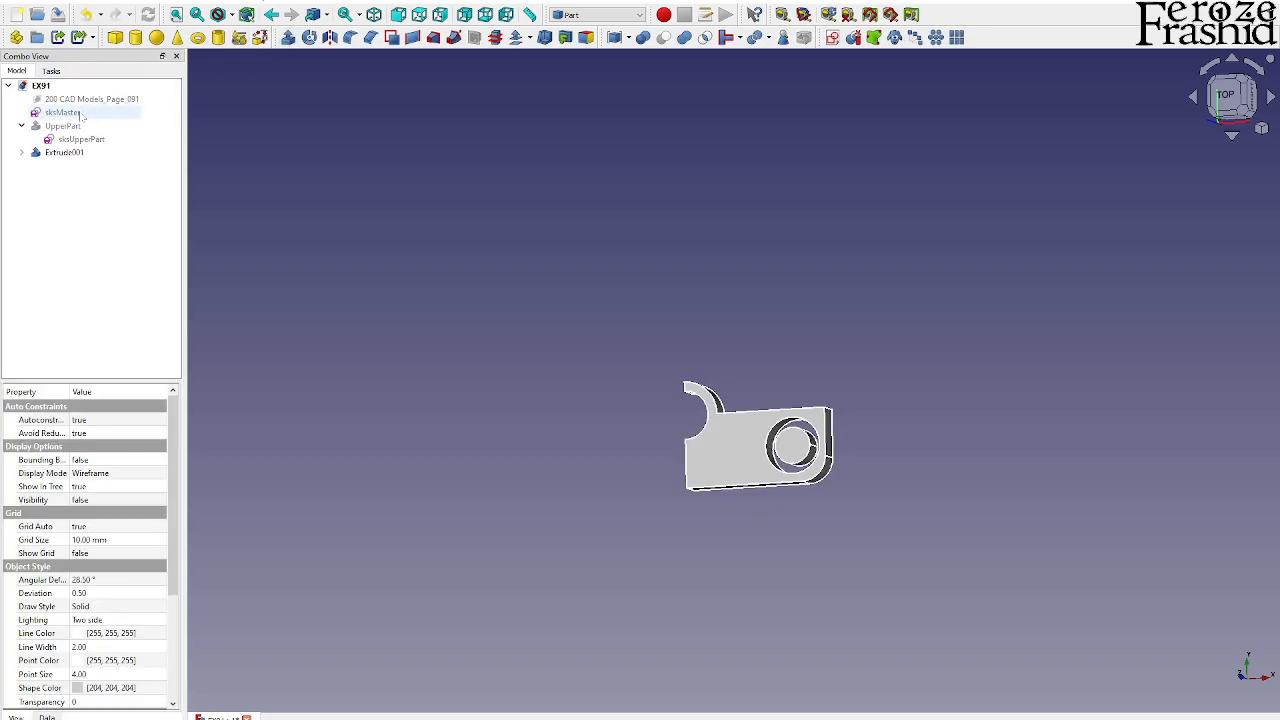
Step: Show the UpperPart solid and the reference image, and compare the model with the drawing's isometric view
left_click(78, 127)
key("space")
left_click(468, 329)
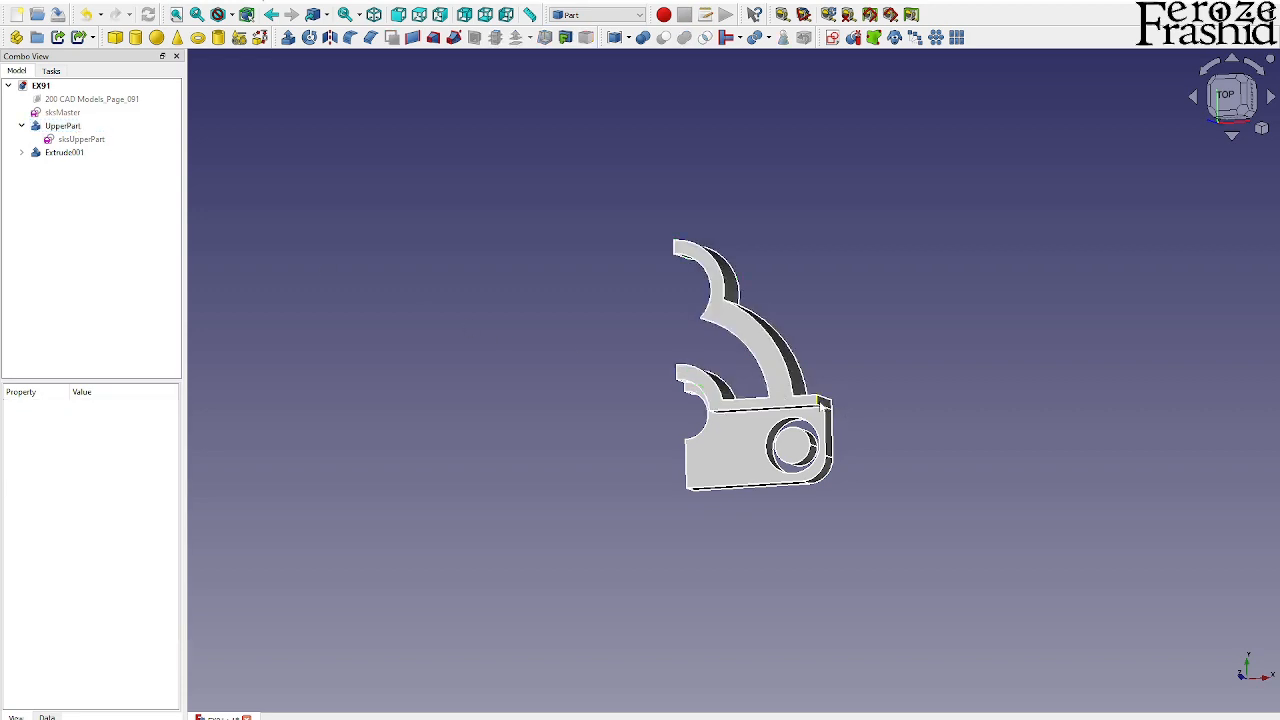
middle_click_drag(925, 150, 633, 481)
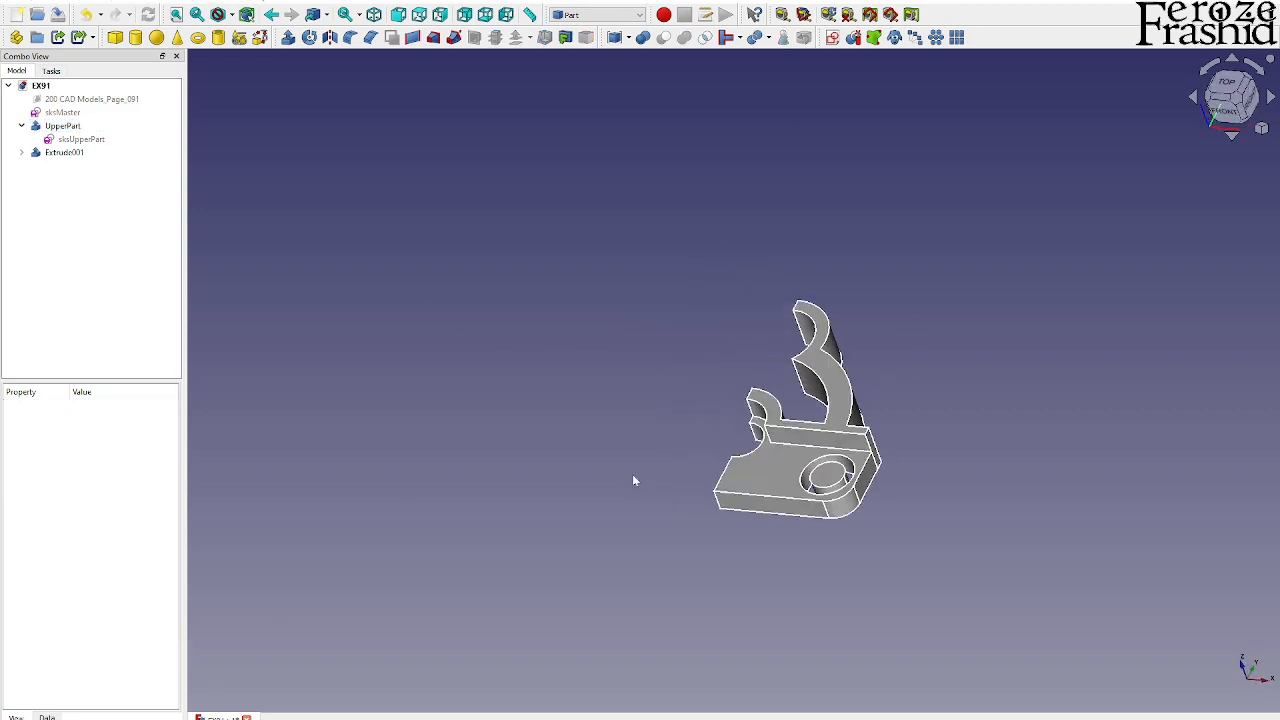
left_click(92, 99)
key("space")
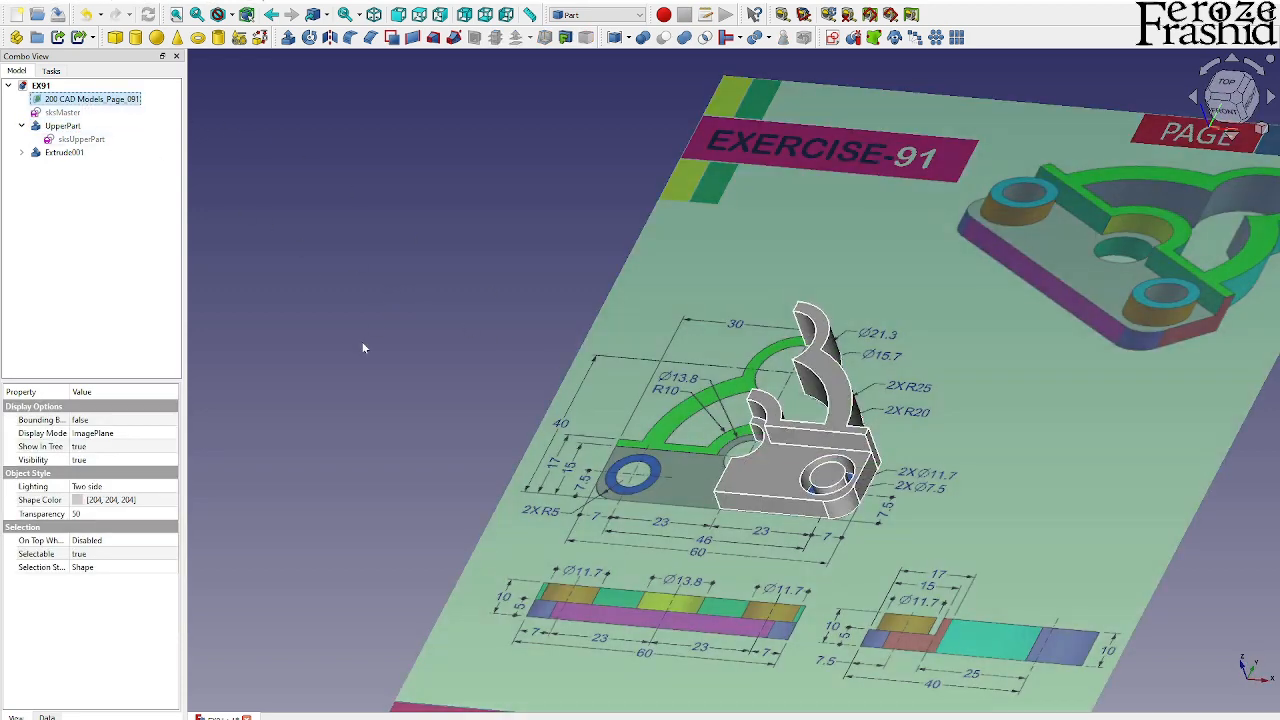
scroll(363, 348, "down", 2)
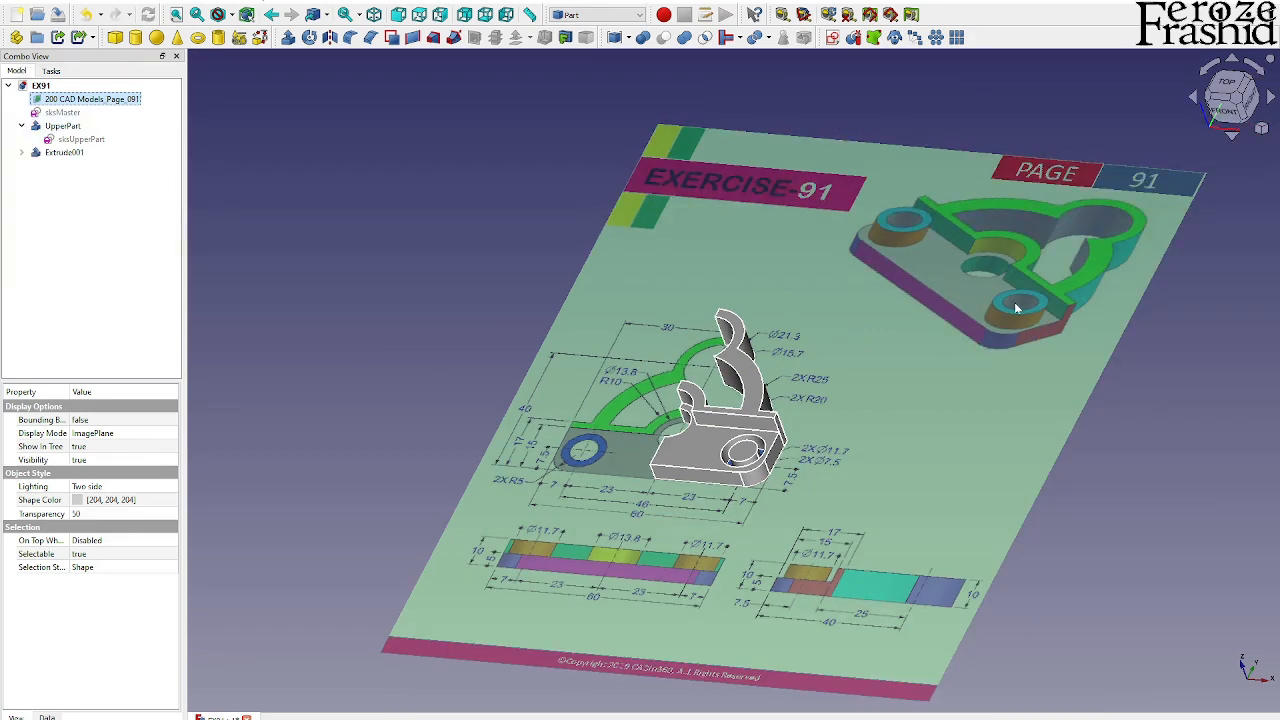
Step: Open the sksUpperPart sketch for editing and hide the lower part extrusion
double_click(72, 143)
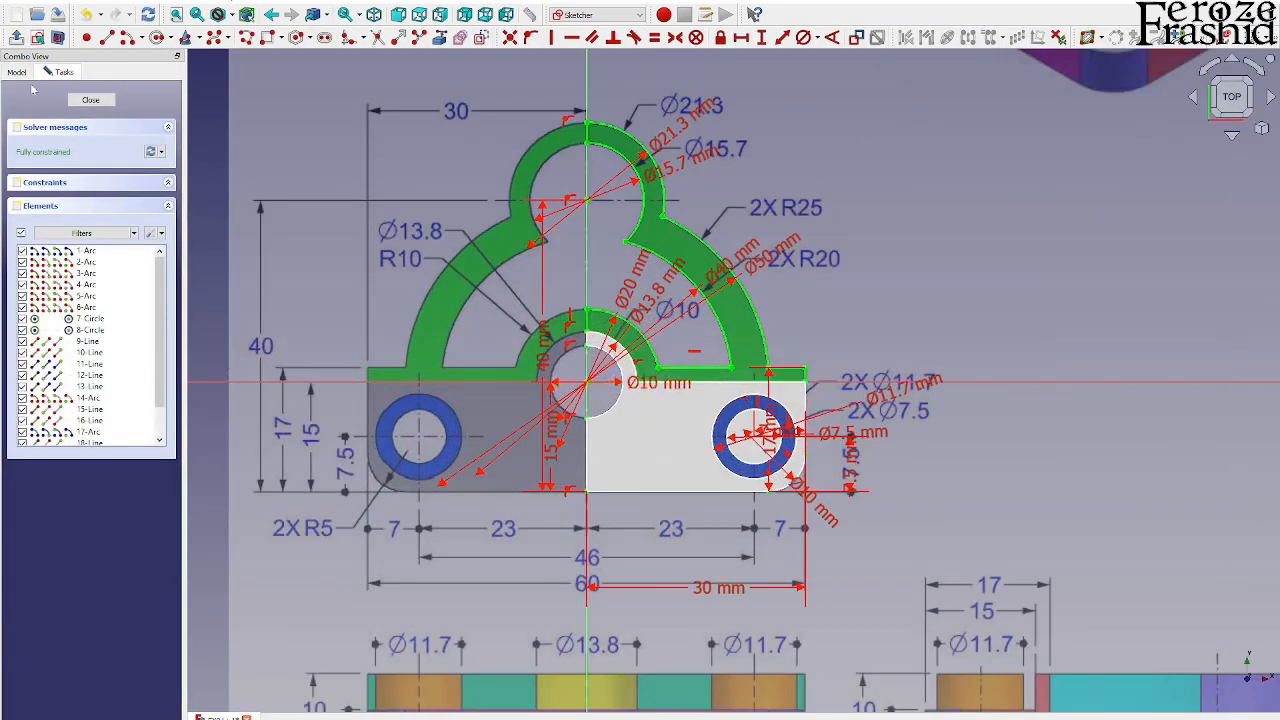
left_click(16, 72)
left_click(64, 154)
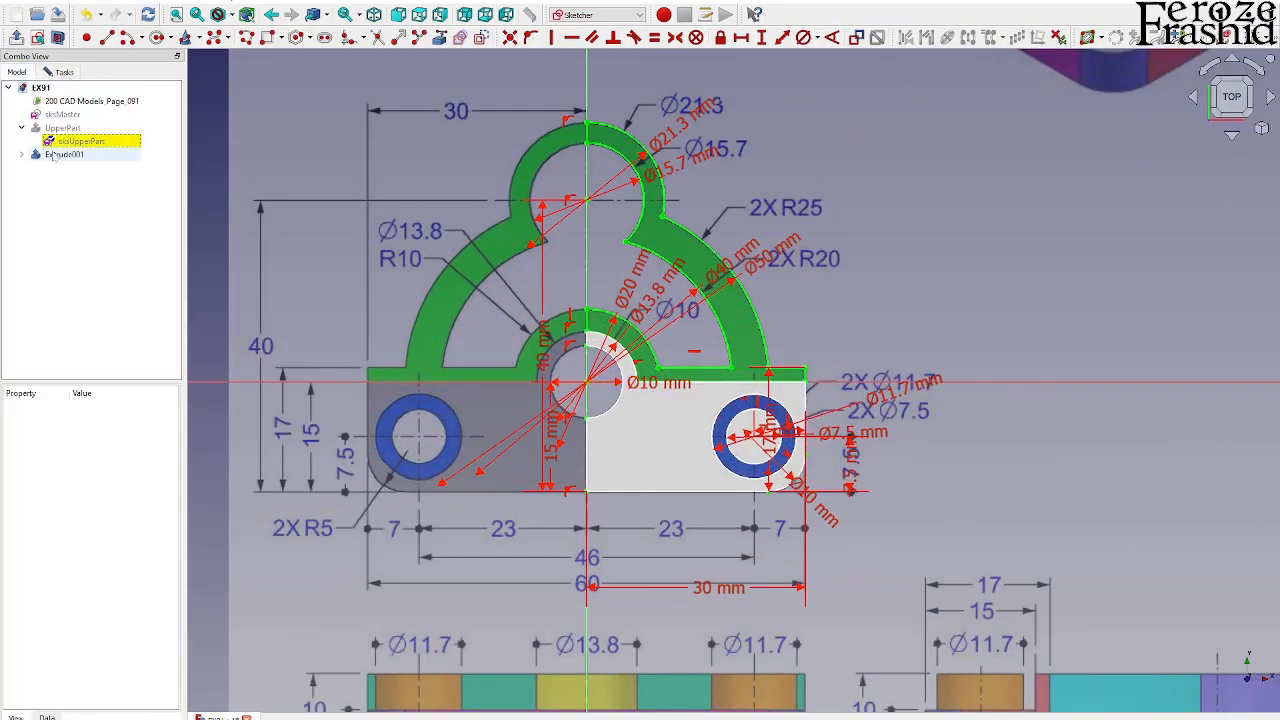
scroll(694, 416, "up", 3)
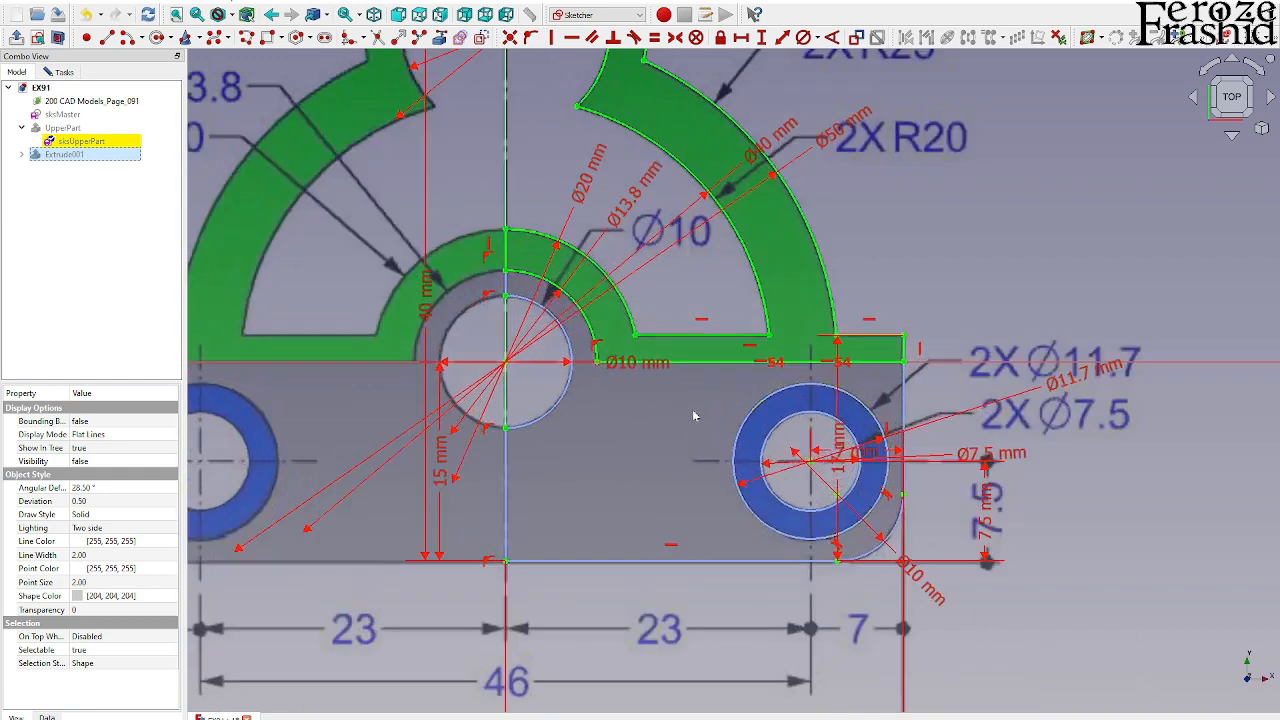
Step: Restore the 11.7 mm and 7.5 mm circles in sksUpperPart to normal geometry and close the sketch
left_click(770, 457)
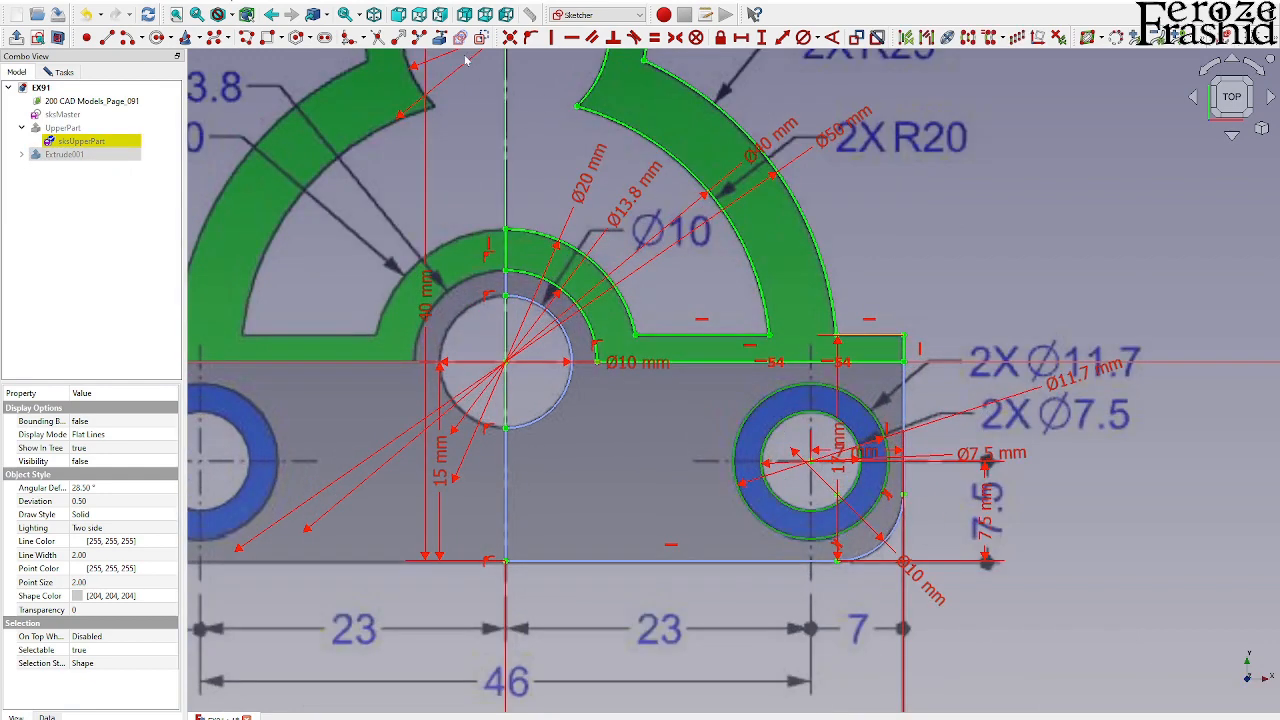
left_click(490, 64)
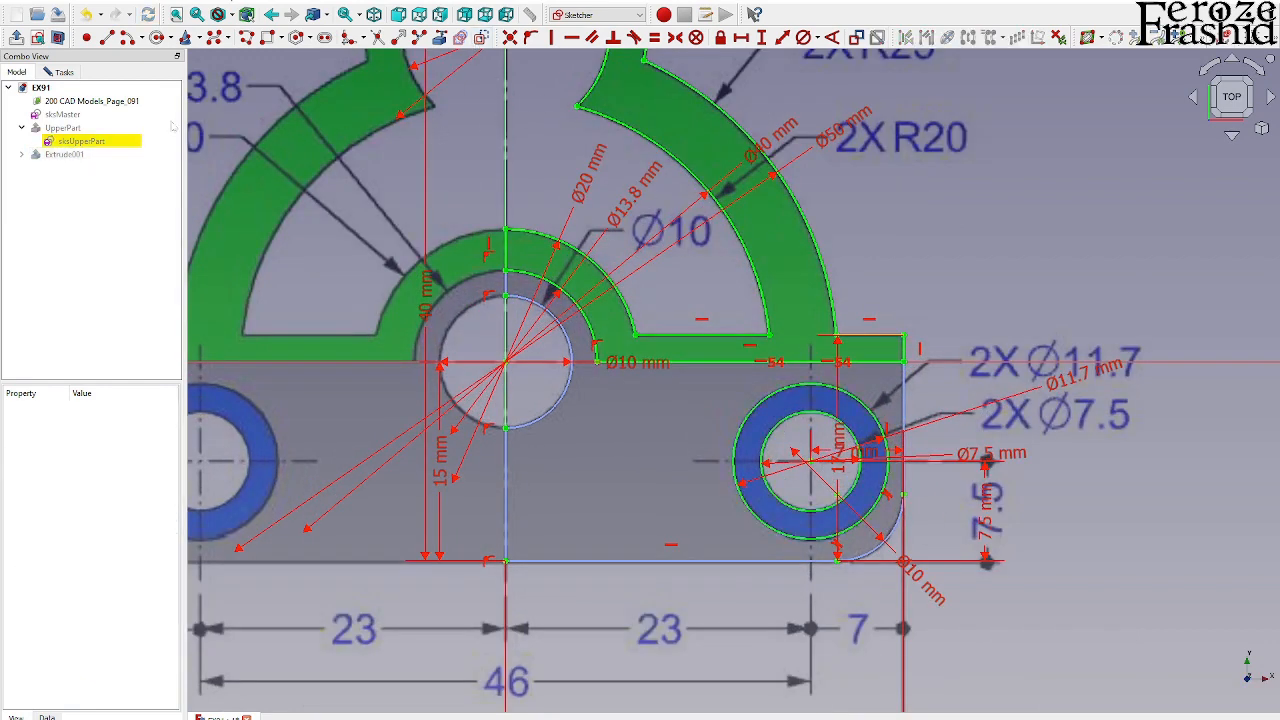
left_click(64, 72)
left_click(98, 103)
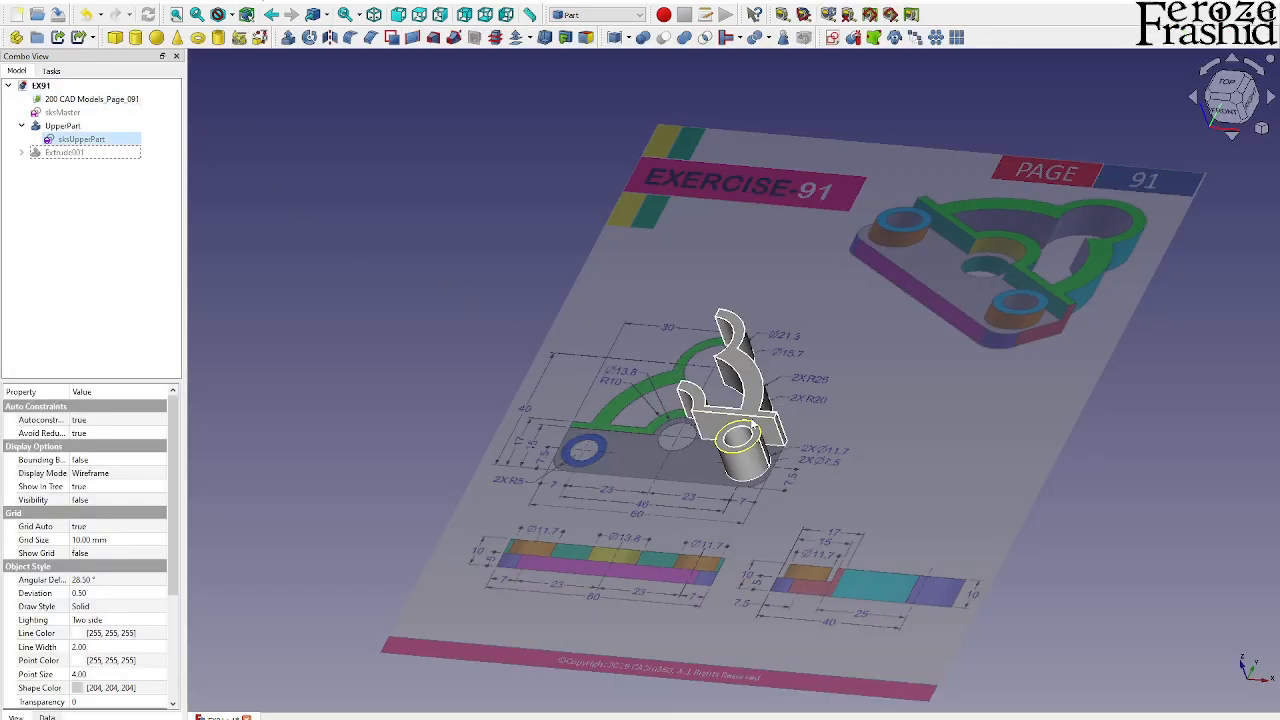
Step: Show the lower part extrusion again and view the model from the top
left_click(76, 152)
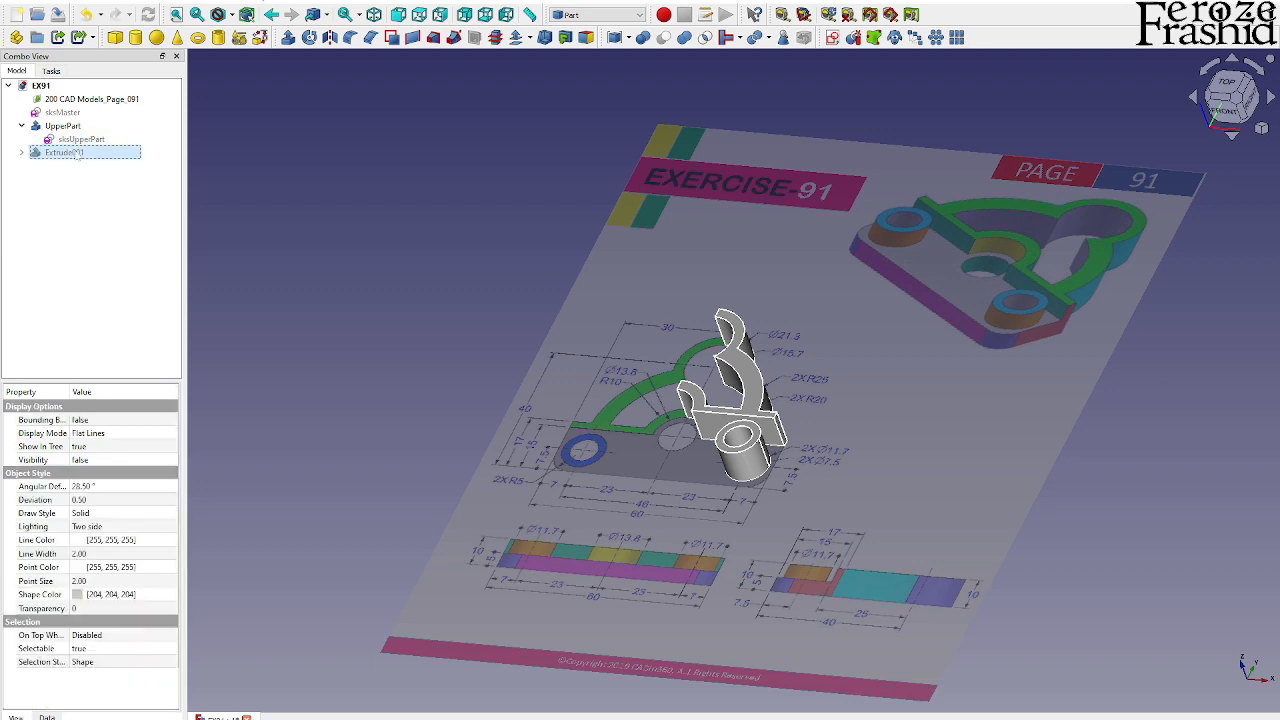
left_click(475, 344)
key("2")
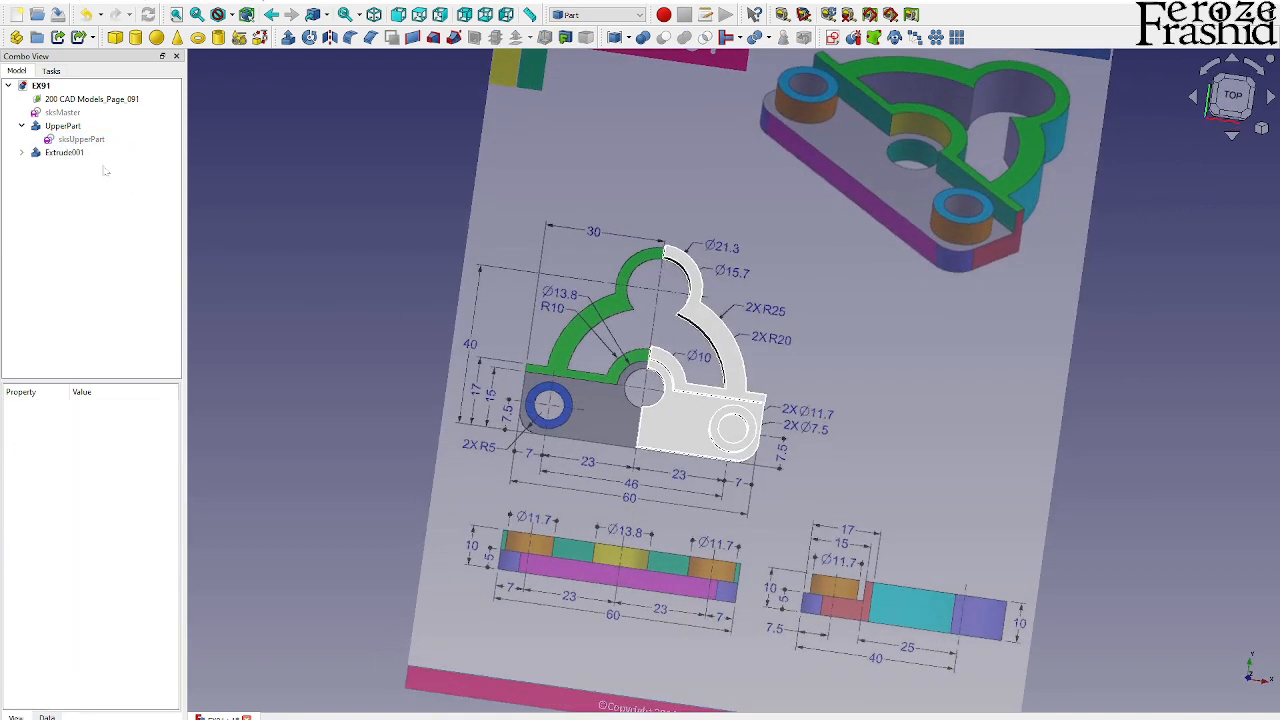
Step: Edit sksLowerPart with the UpperPart solid hidden, converting the 11.7 mm circle to construction geometry
left_click(57, 153)
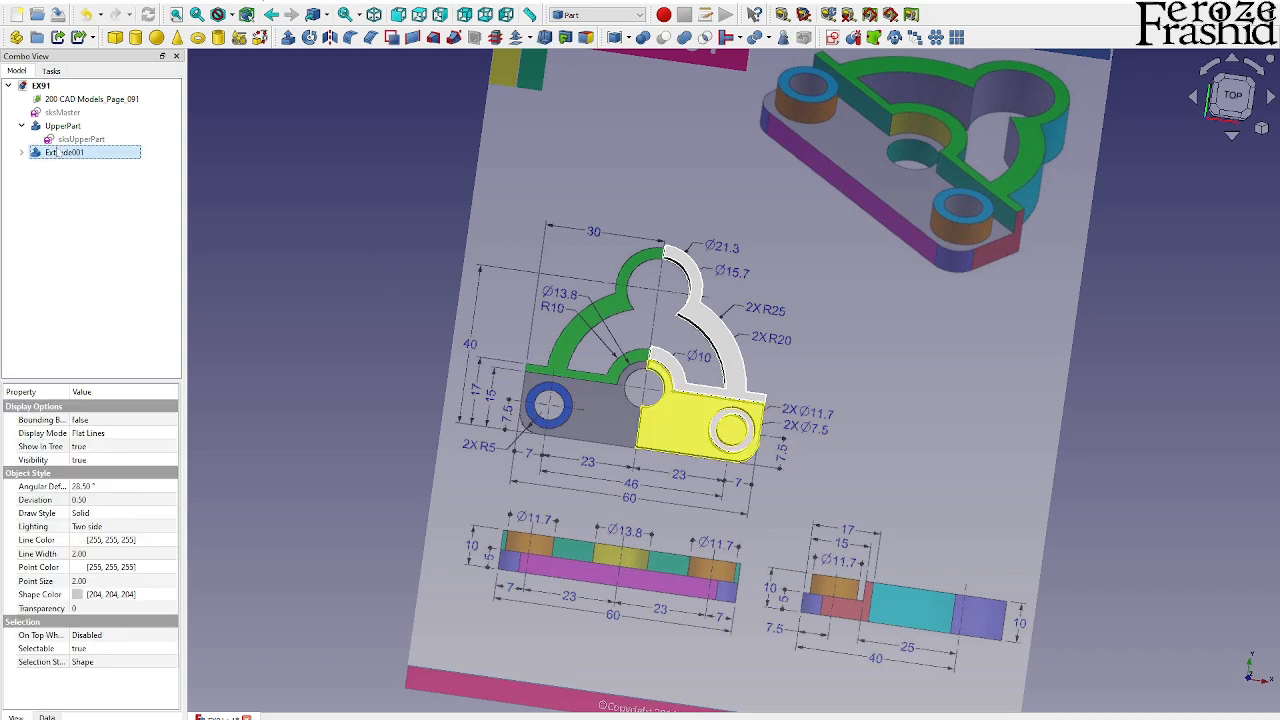
left_click(22, 152)
double_click(78, 165)
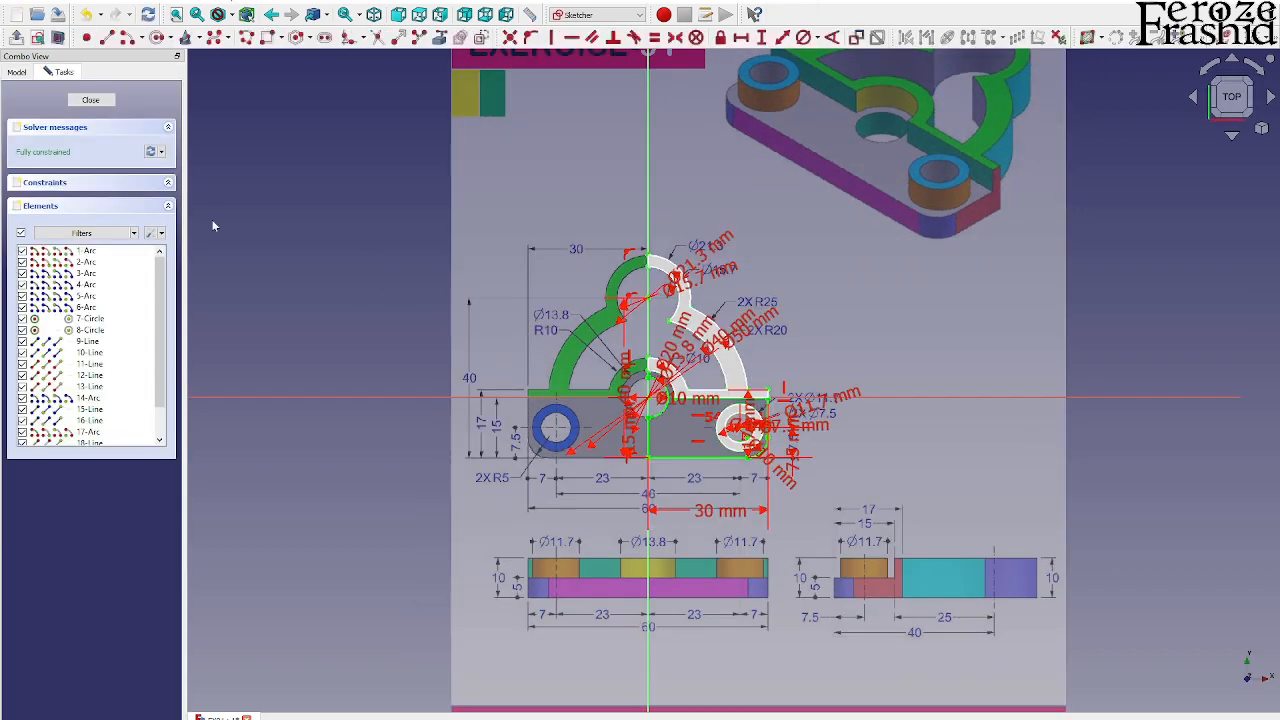
scroll(766, 412, "up", 4)
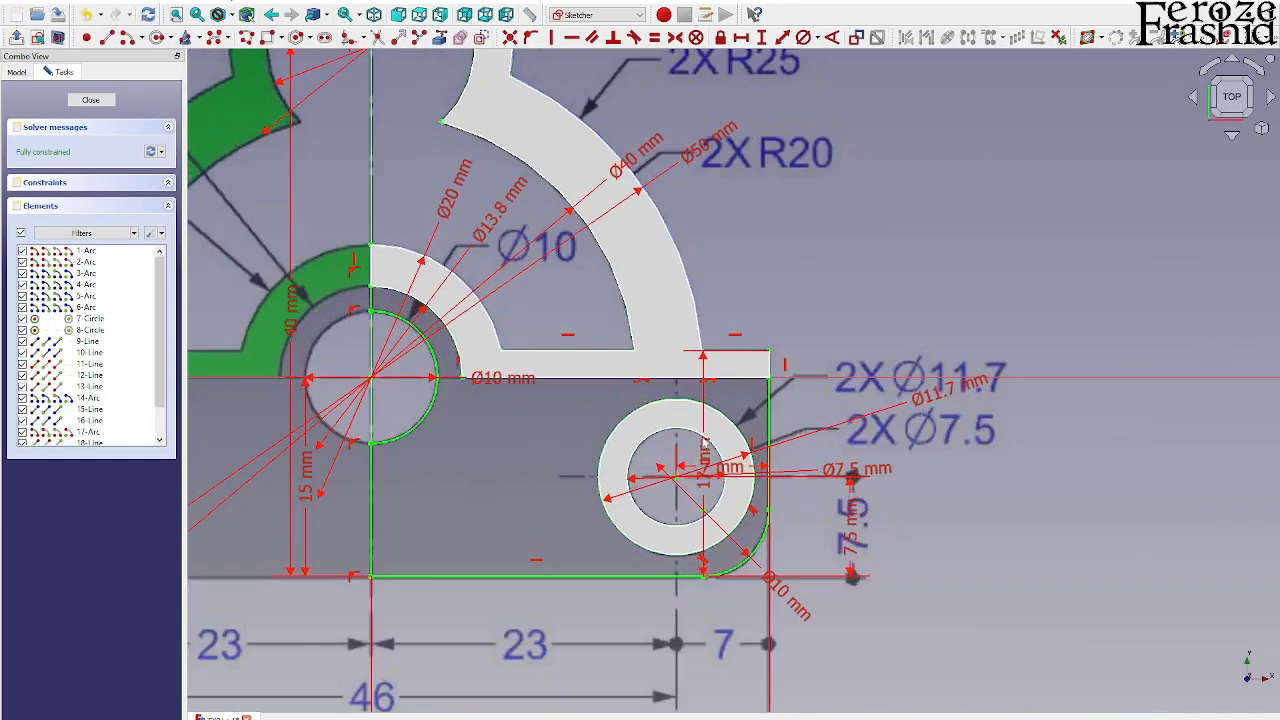
left_click(667, 405)
left_click(90, 100)
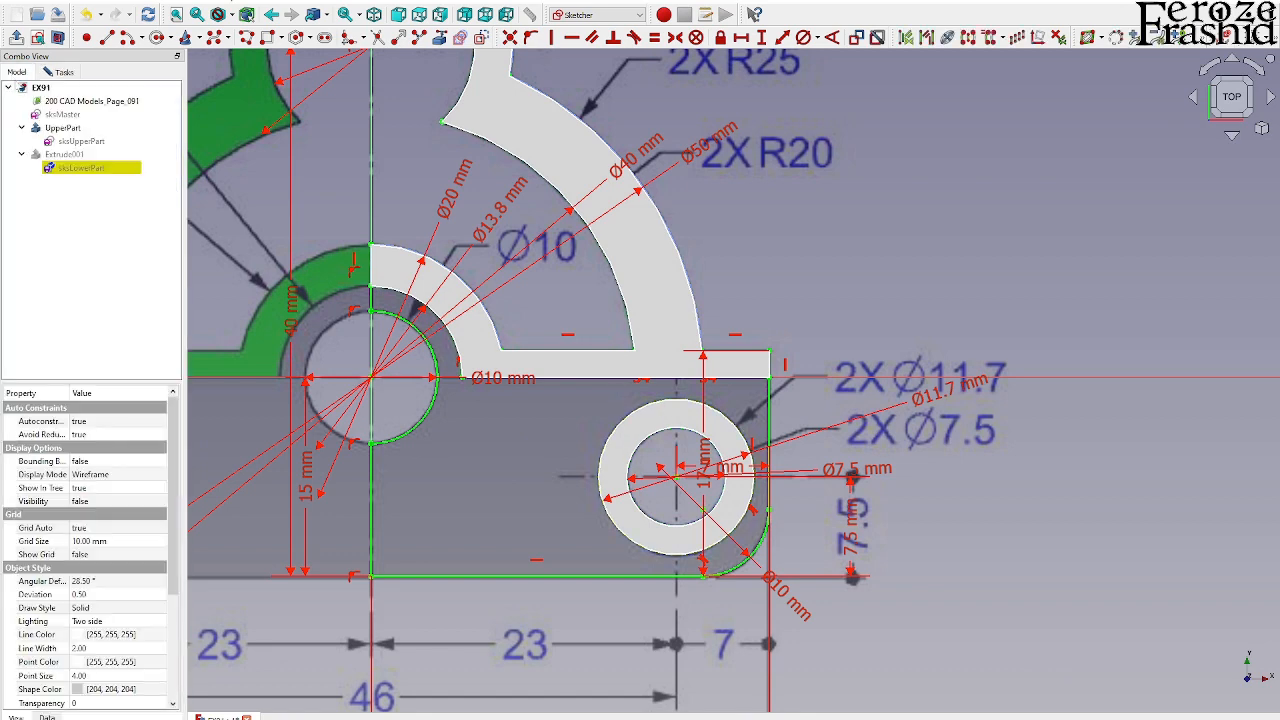
left_click(62, 128)
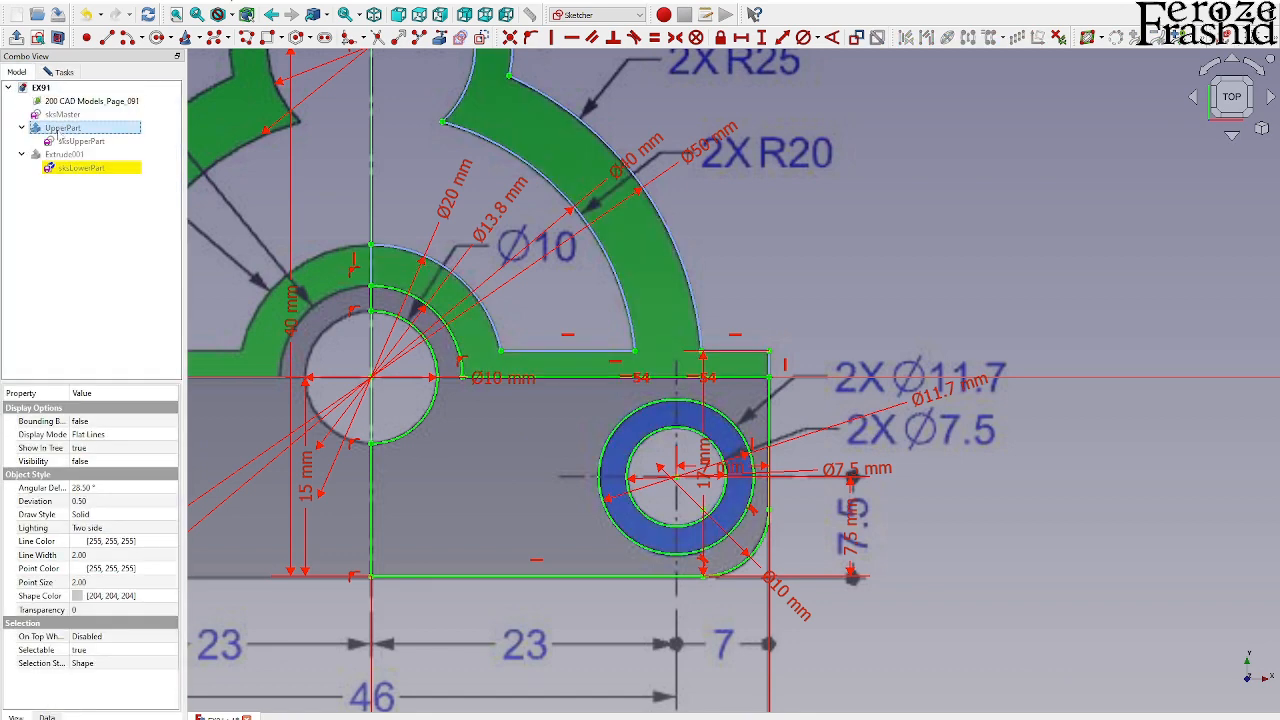
left_click(630, 417)
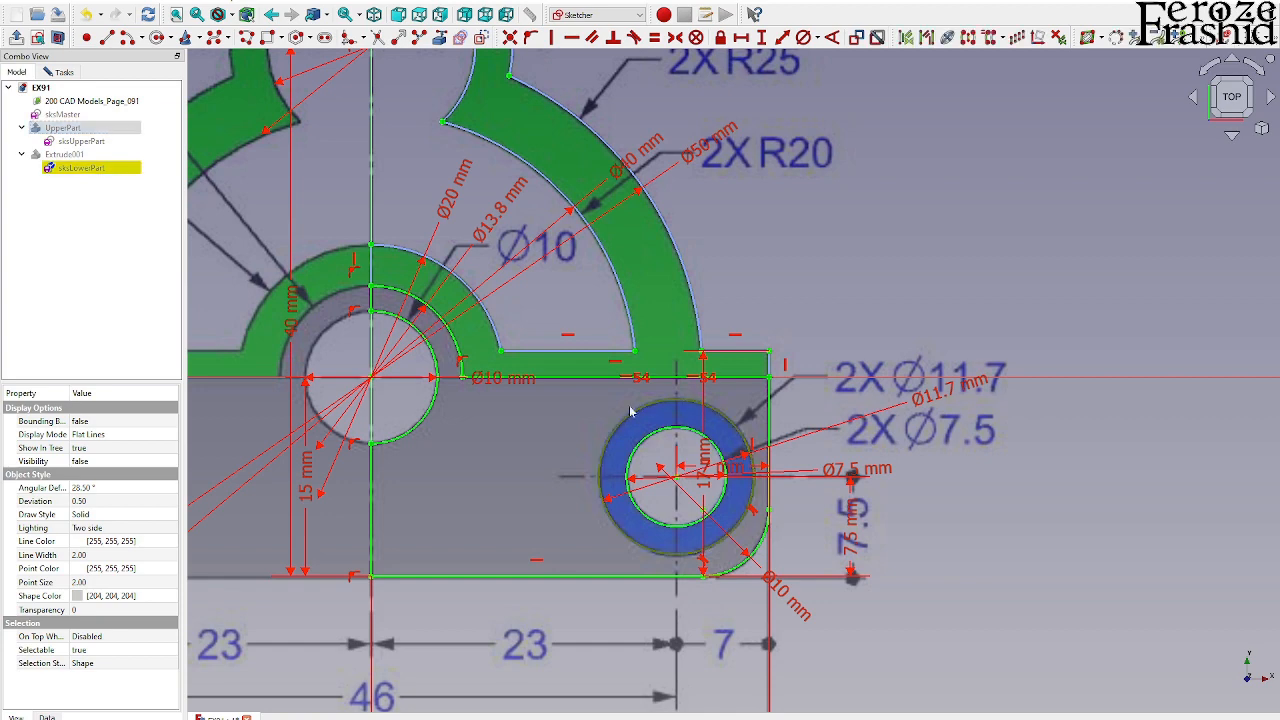
left_click(481, 38)
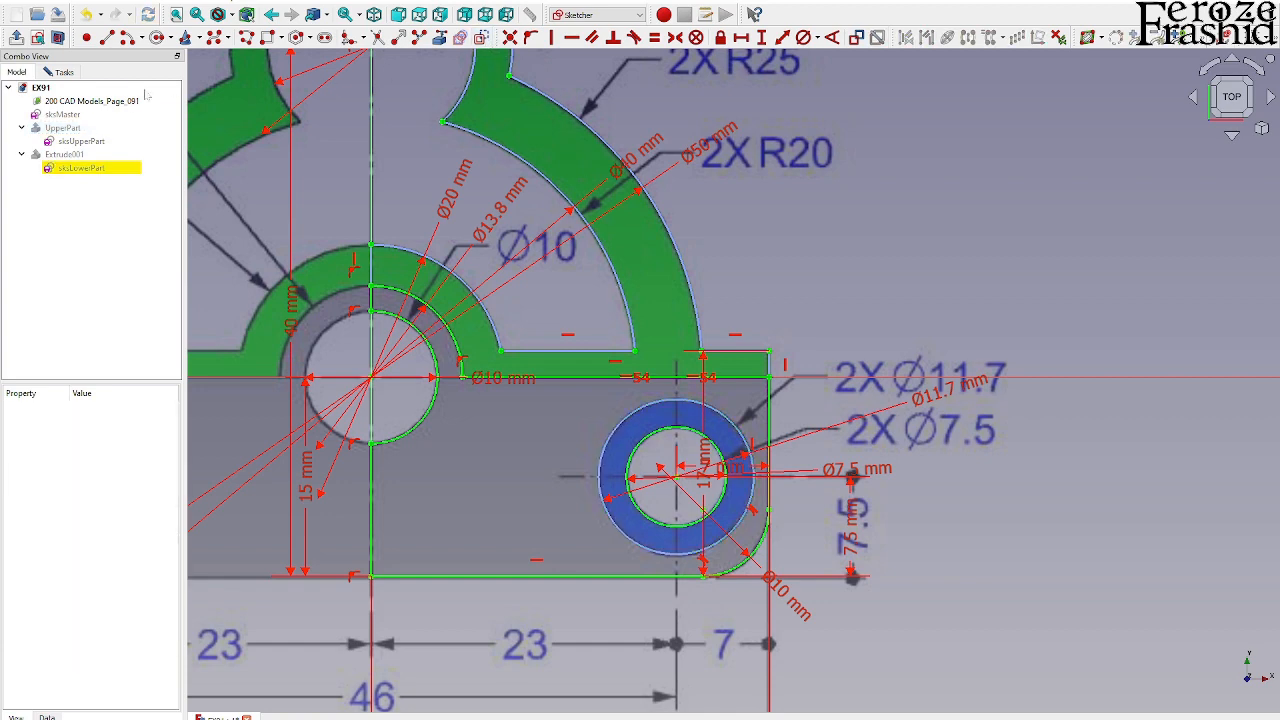
Step: Close the sksLowerPart sketch and show the UpperPart solid again together with the lower extrusion
left_click(64, 72)
left_click(90, 100)
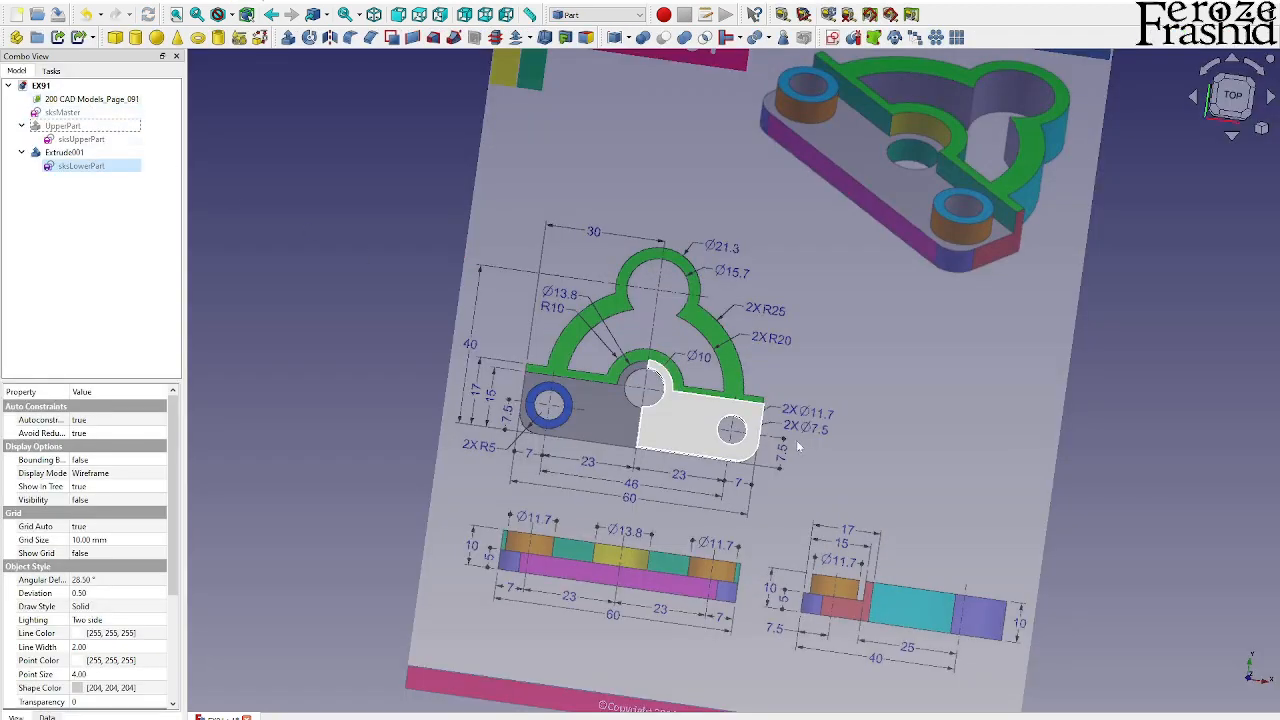
scroll(728, 437, "up", 3)
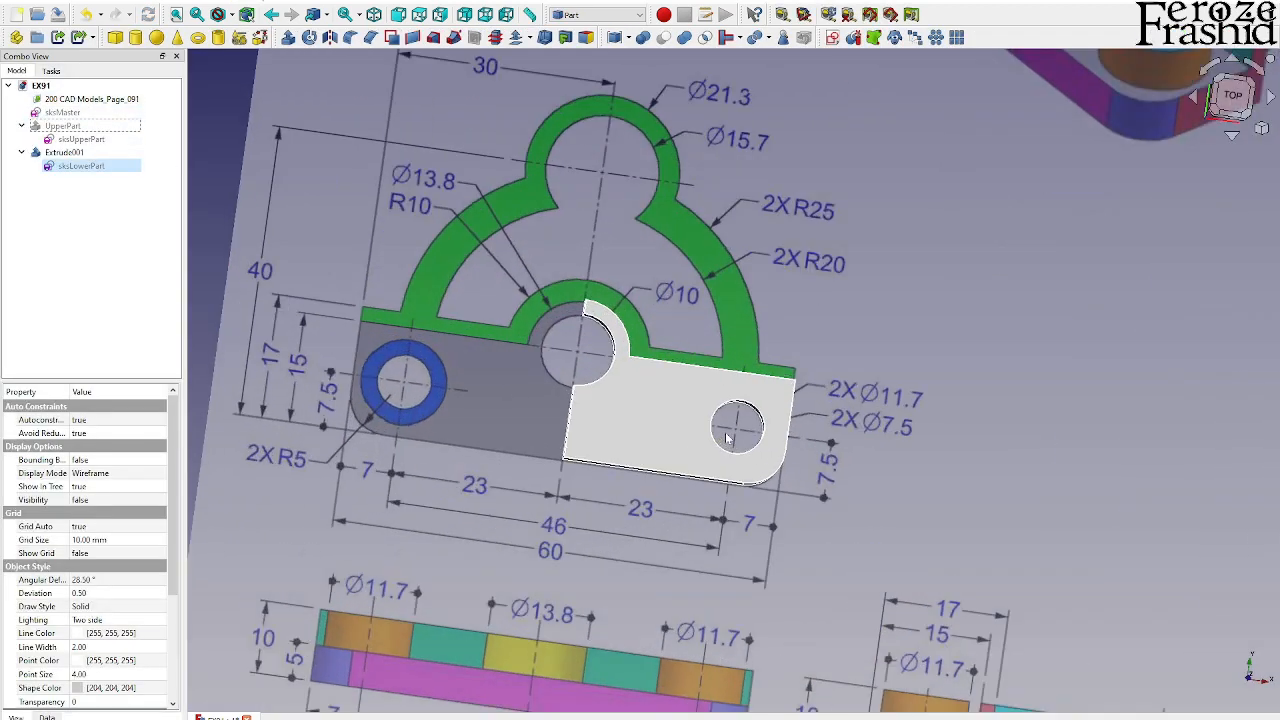
left_click(70, 126)
middle_click_drag(680, 436, 948, 352)
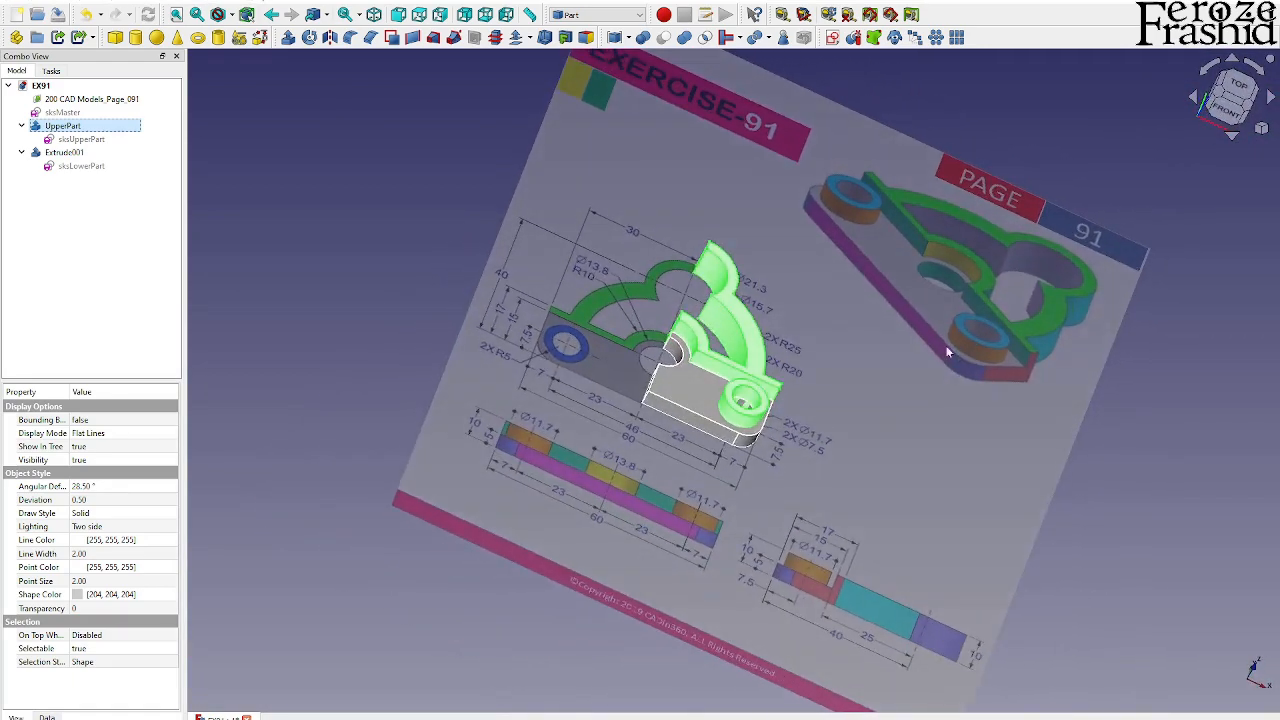
middle_click_drag(700, 358, 661, 473)
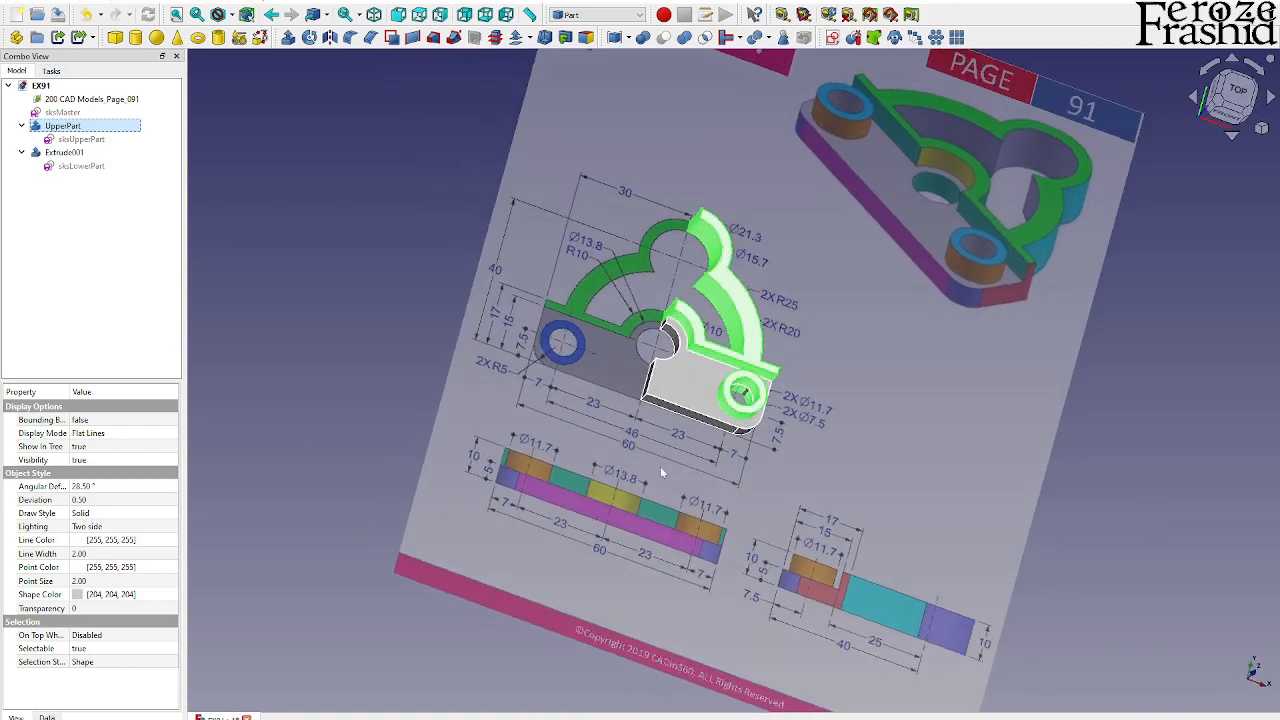
Step: Rename the lower extrusion Extrude001 as LowerPart
left_click(135, 151)
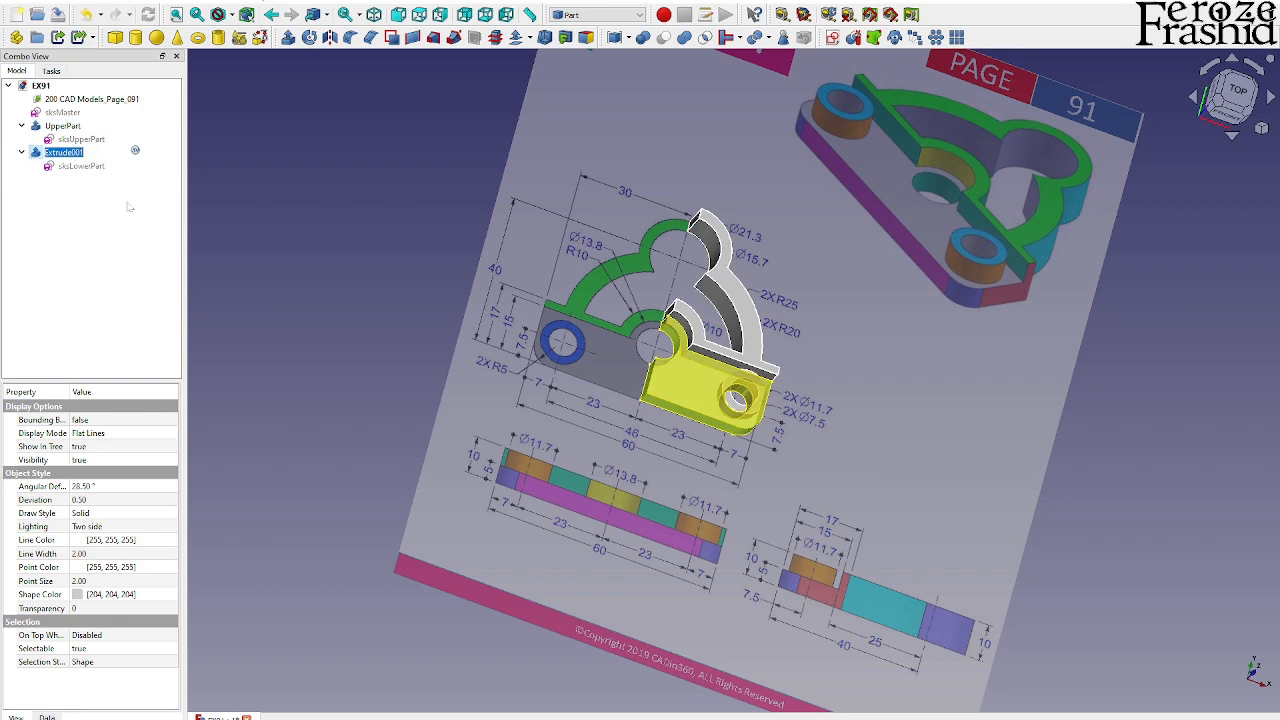
type("LowerPart")
key("Return")
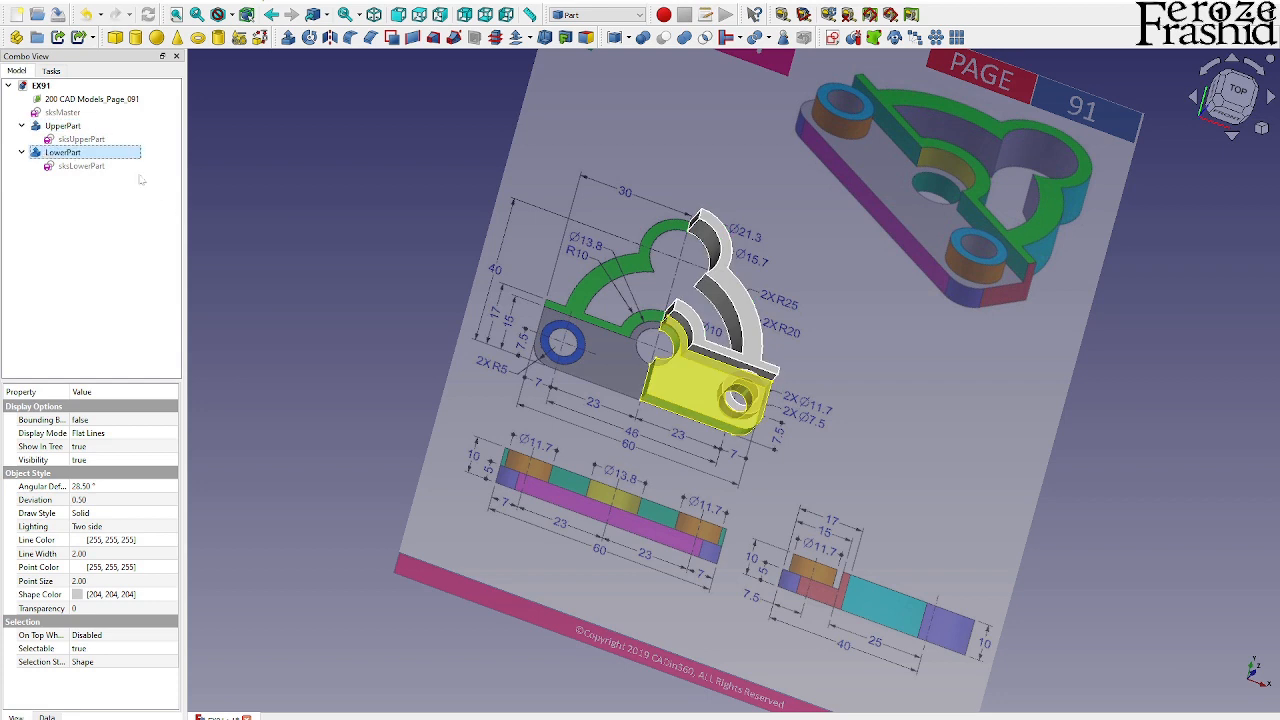
Step: Fuse UpperPart and LowerPart into a single solid with a Boolean union and rename the result HalfObject
left_click(62, 126, "ctrl")
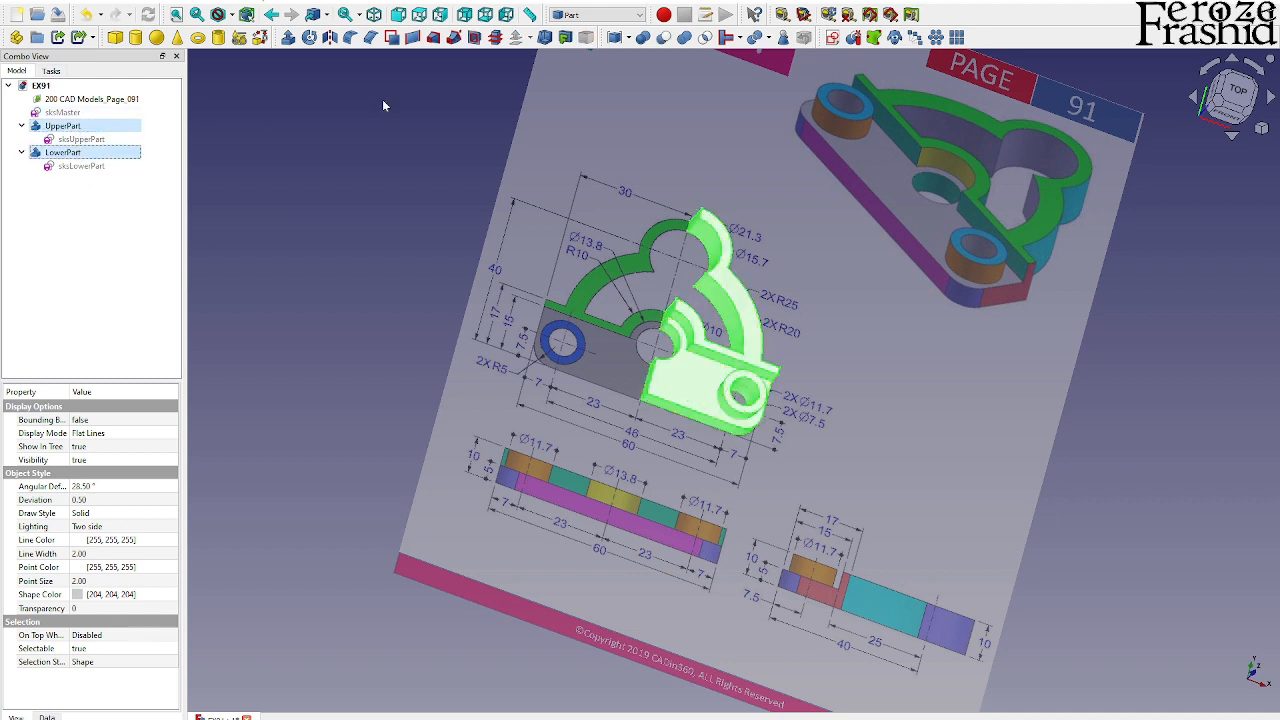
left_click(684, 37)
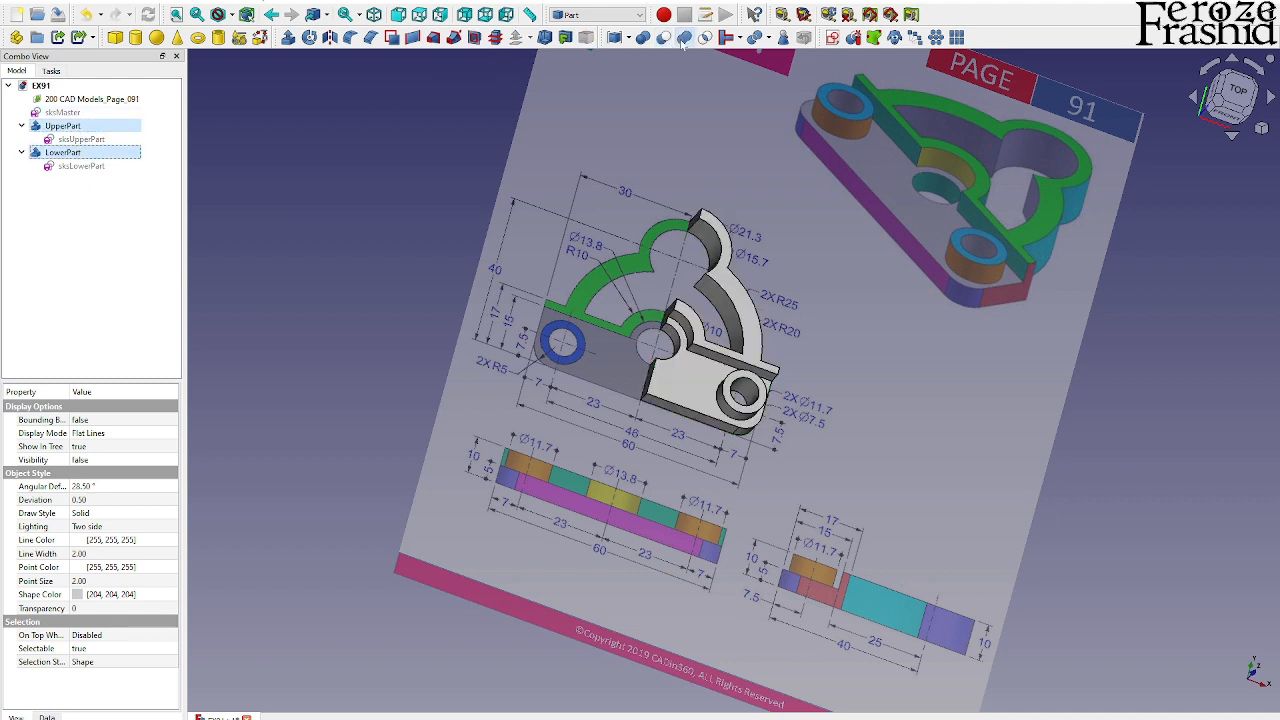
left_click(60, 126)
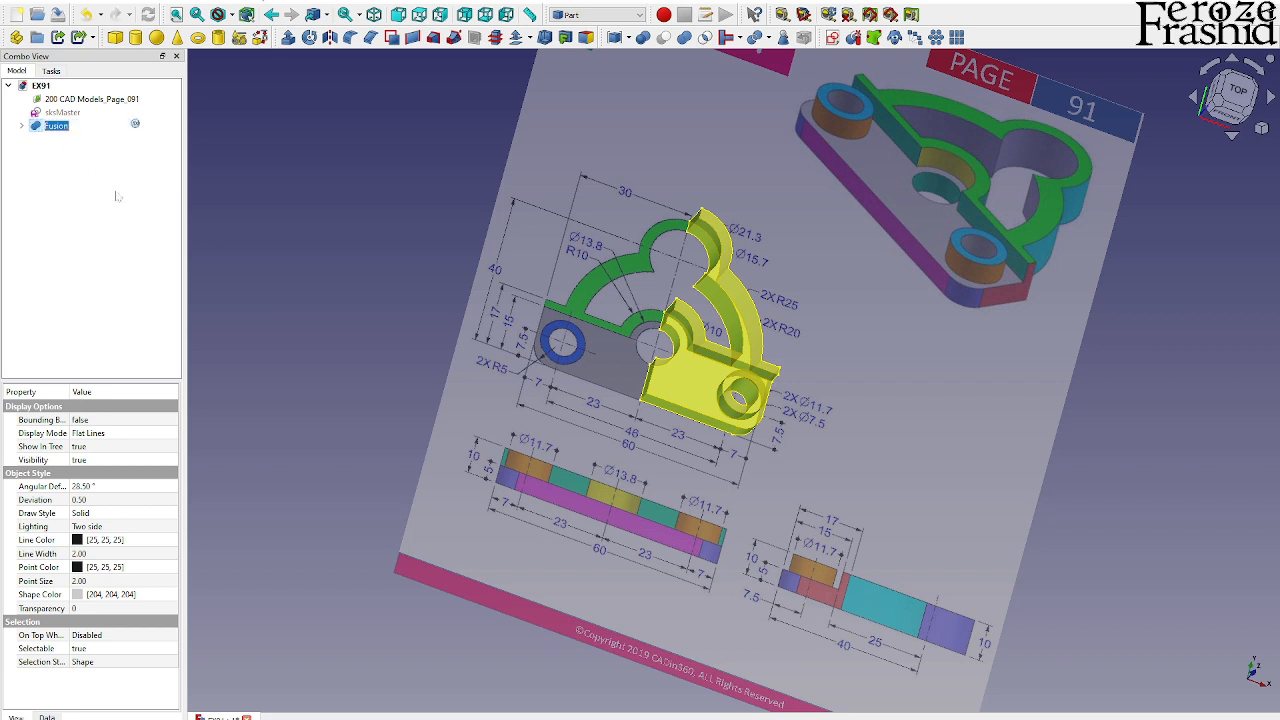
type("HalfObject")
key("Return")
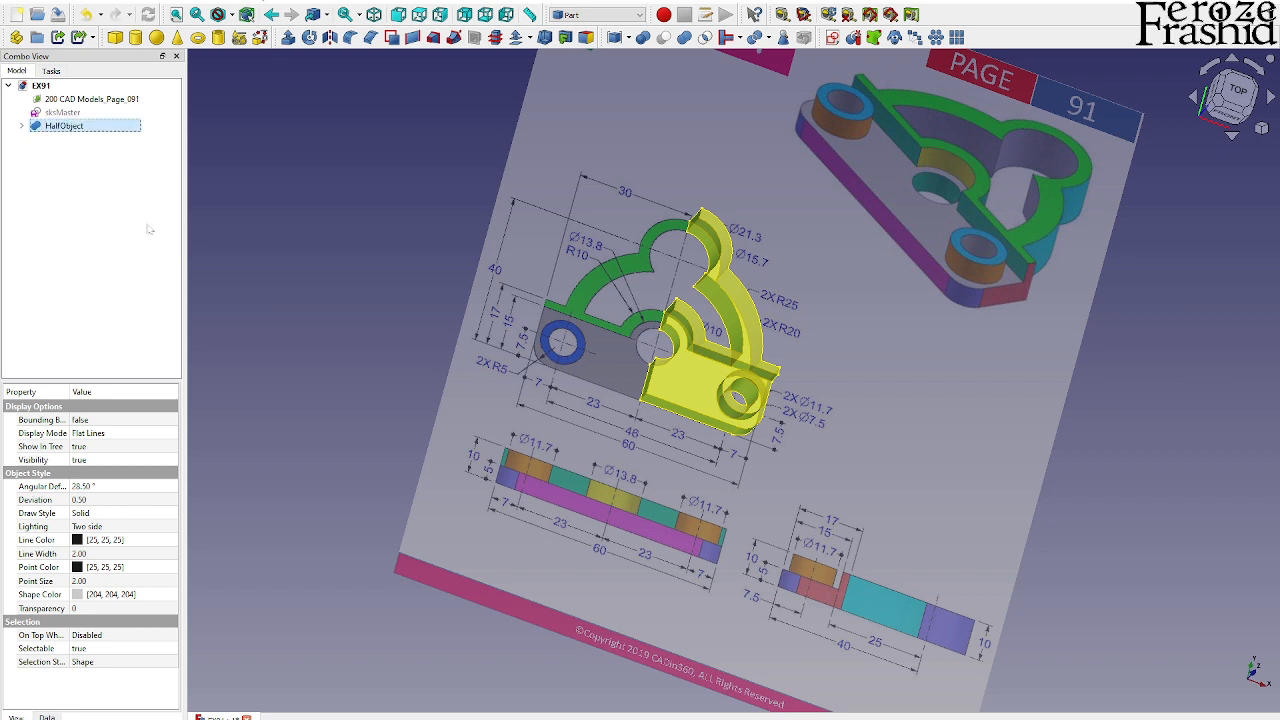
Step: Mirror HalfObject across the YZ plane to form the opposite half of the bracket
left_click(330, 37)
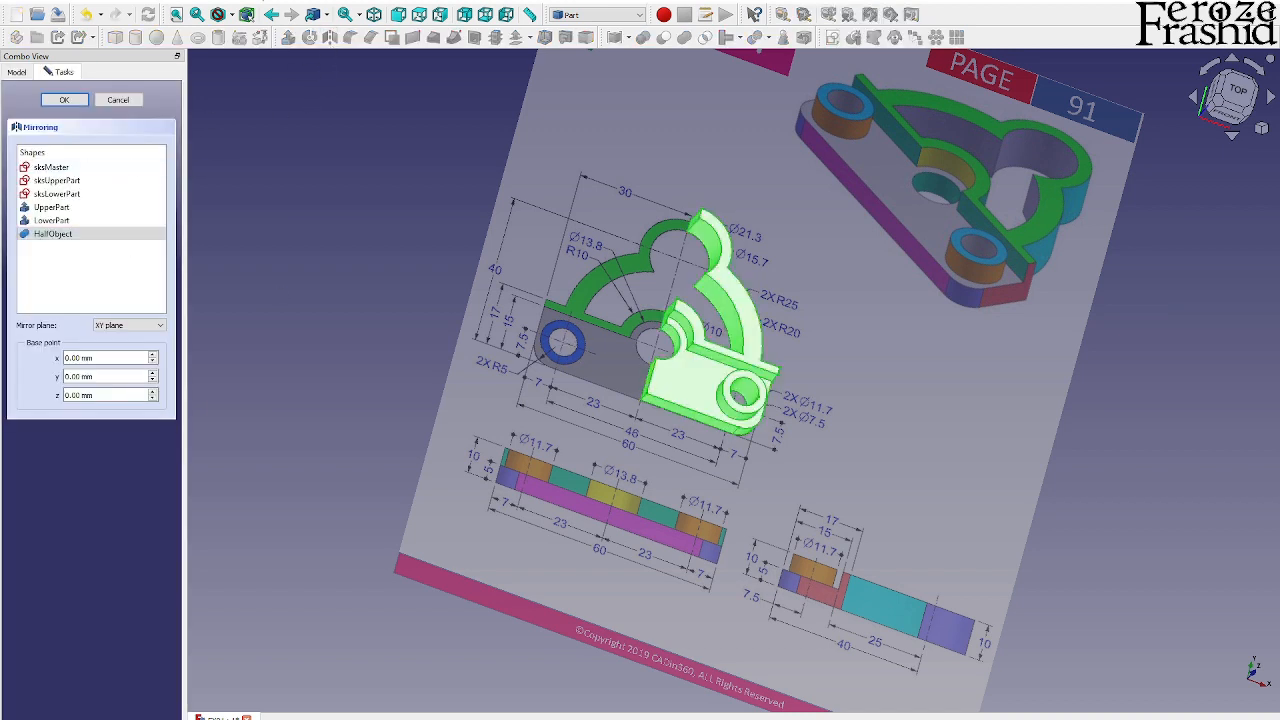
left_click(128, 325)
left_click(122, 354)
left_click(64, 100)
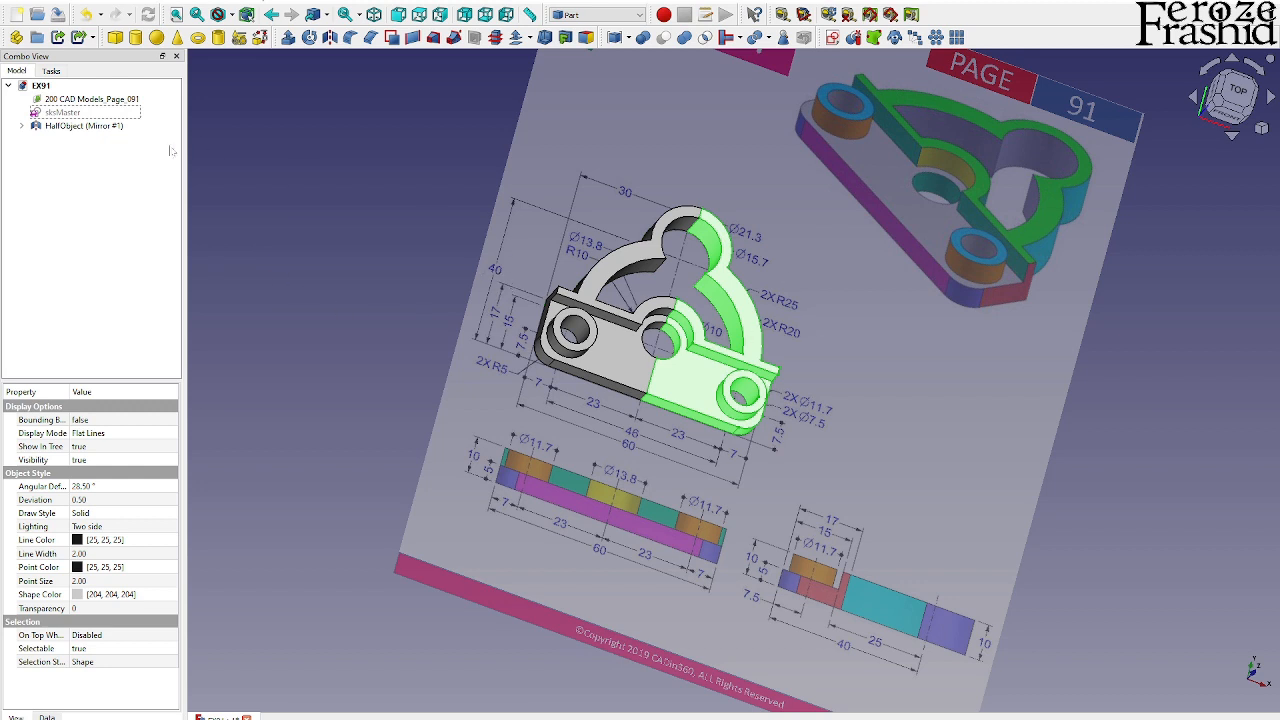
Step: Fuse the mirrored half with the original HalfObject and rename the resulting union FullObject
left_click(22, 126)
left_click(60, 126)
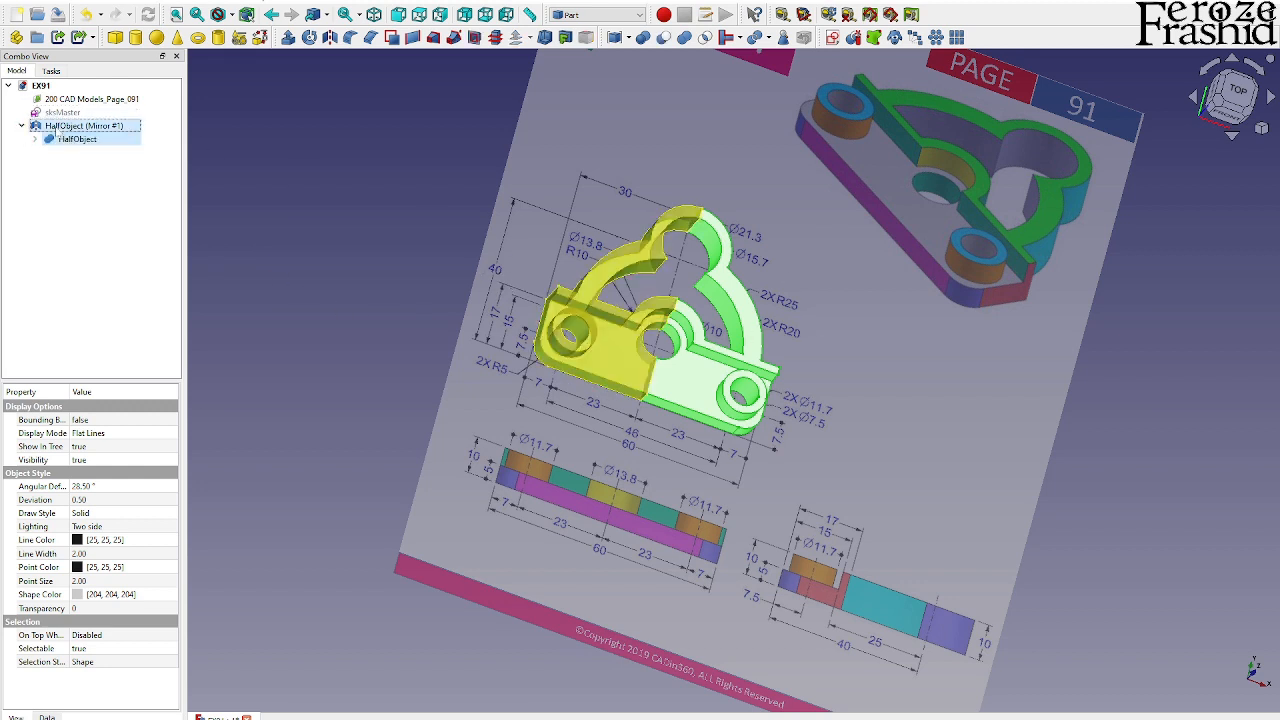
left_click(685, 37)
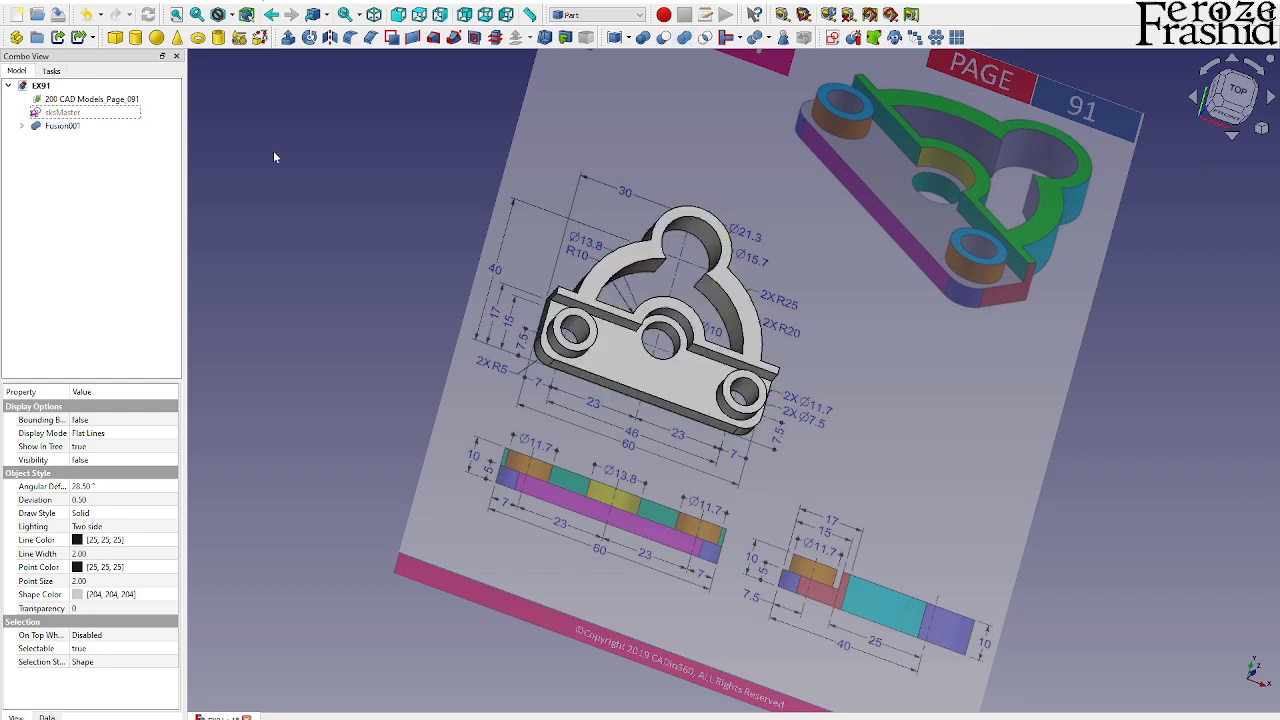
left_click(62, 126)
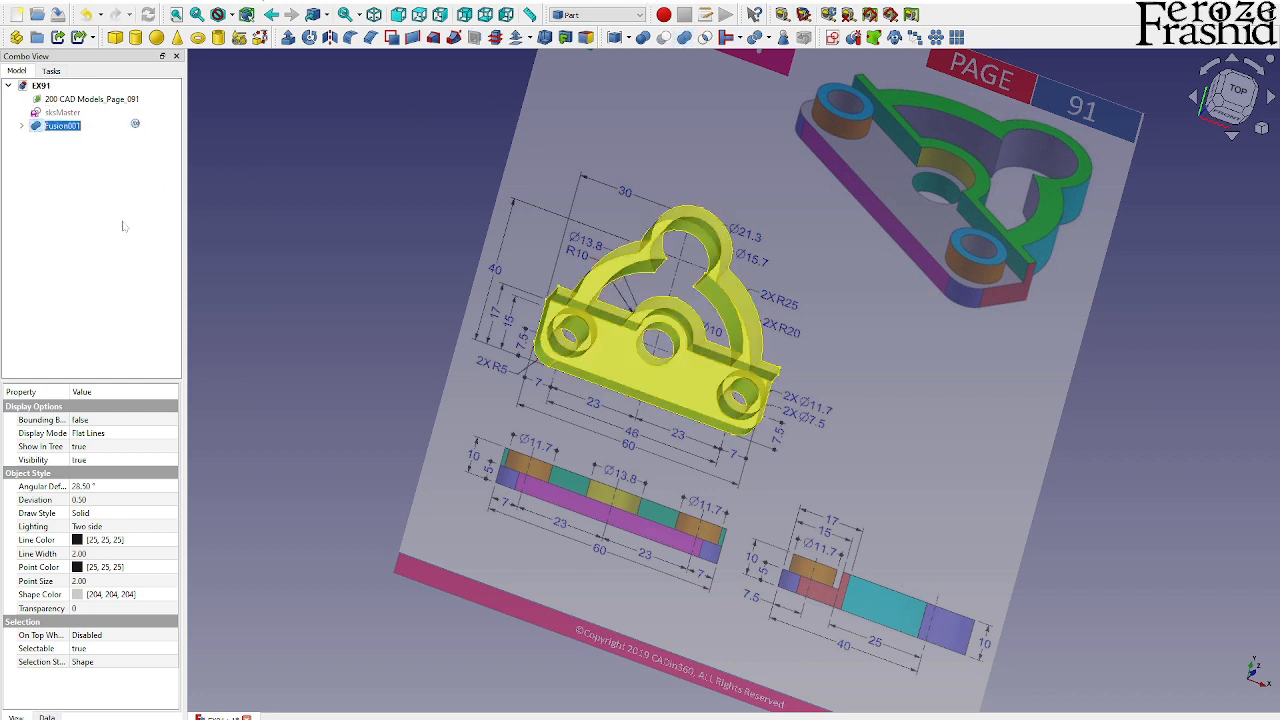
type("FullObject")
key("Return")
left_click(279, 249)
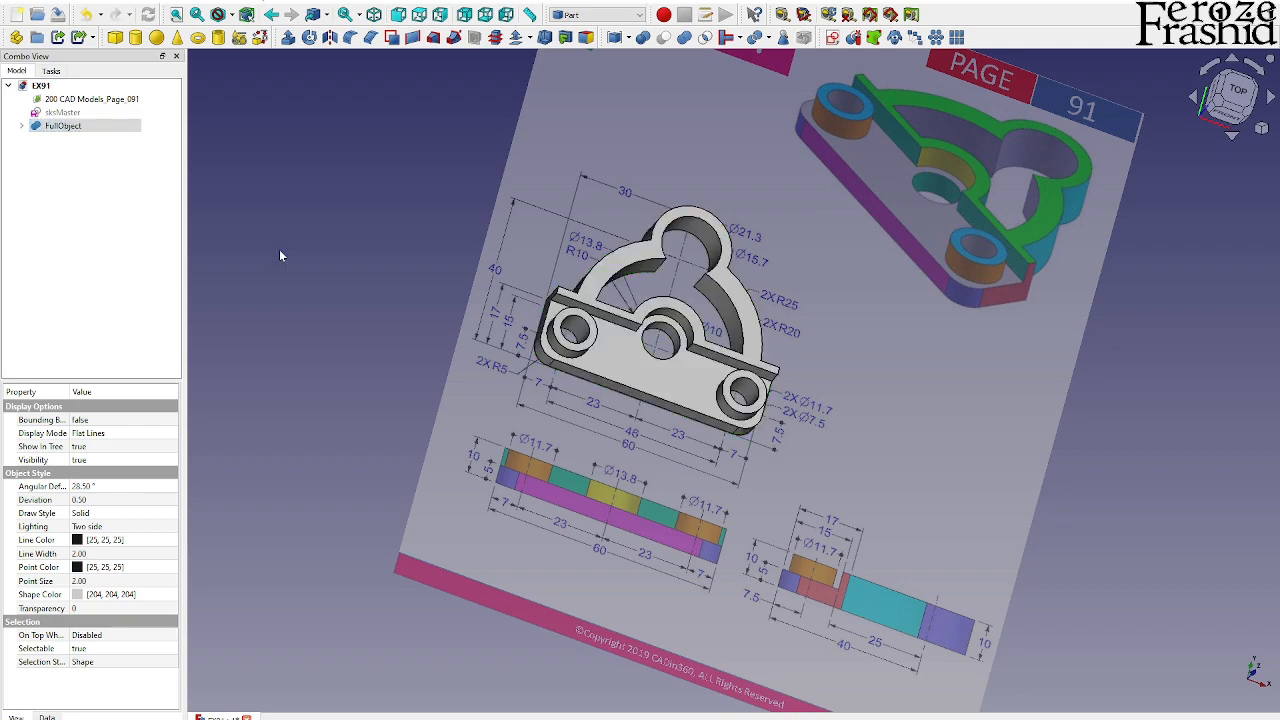
Step: Hide the 200 CAD Models_Page_091 reference image so that only the finished bracket is displayed
middle_click_drag(900, 403, 751, 357)
scroll(613, 236, "up", 3)
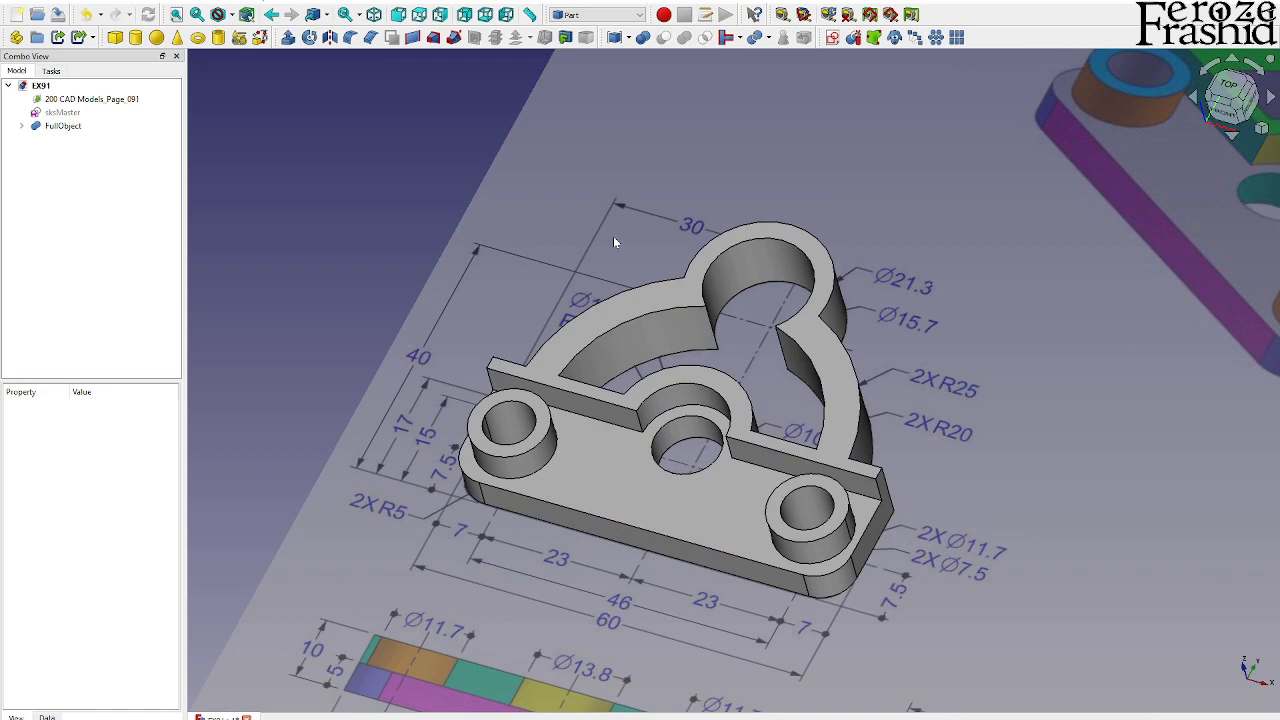
left_click(923, 306)
key("space")
scroll(900, 400, "down", 4)
middle_click_drag(870, 425, 627, 426)
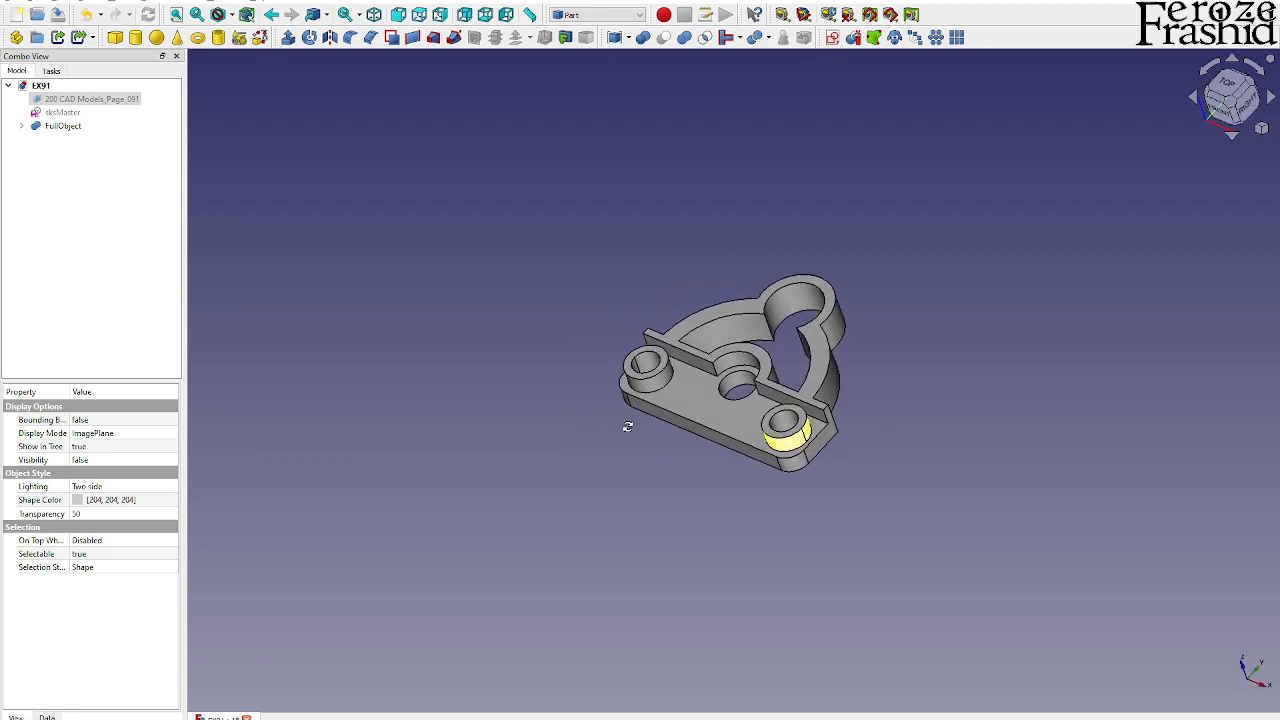
scroll(822, 329, "up", 4)
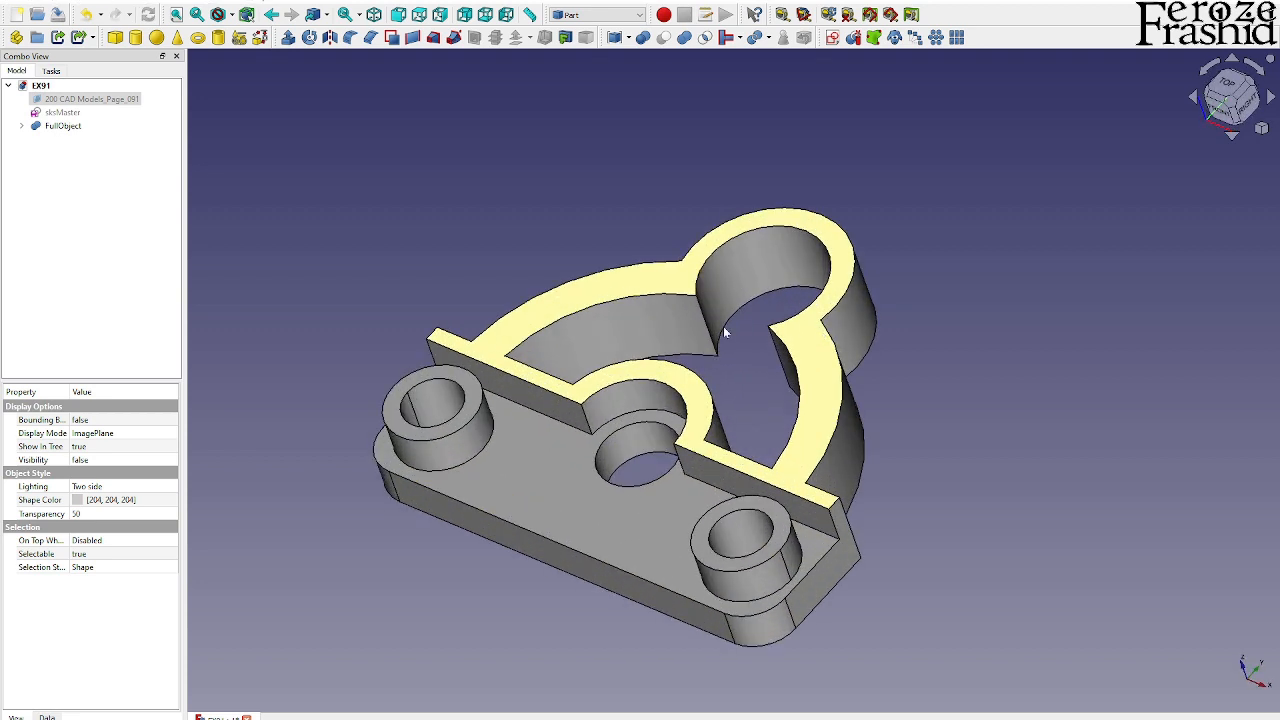
scroll(470, 319, "up", 1)
scroll(469, 319, "down", 1)
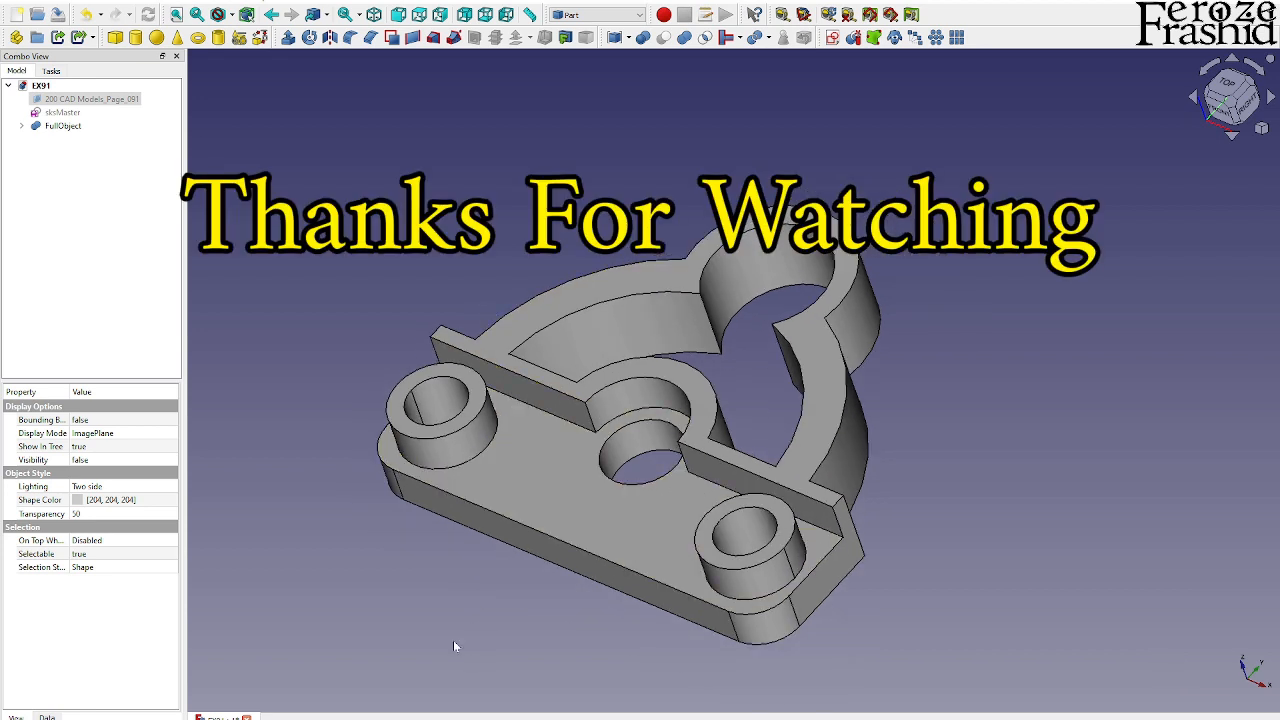